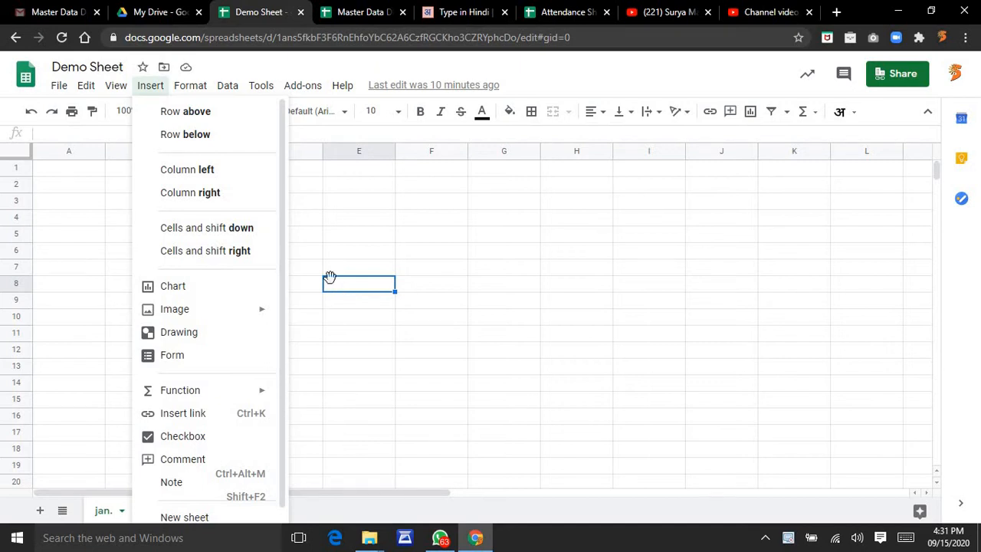
# Insert a blank row above row 8 in the jan. sheet.
pyautogui.click(15, 266)
pyautogui.moveTo(15, 267); pyautogui.dragTo(18, 290)
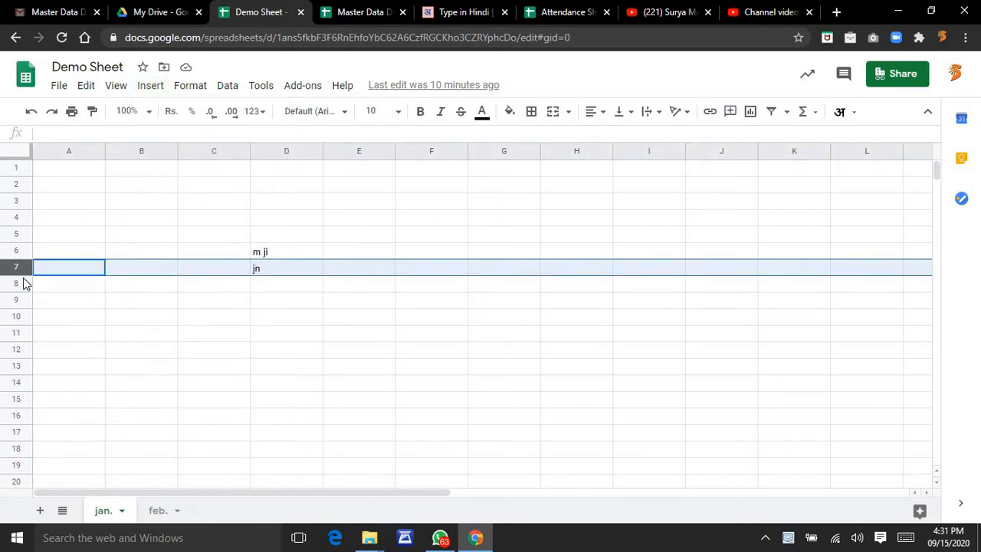
pyautogui.click(15, 282)
pyautogui.click(74, 287)
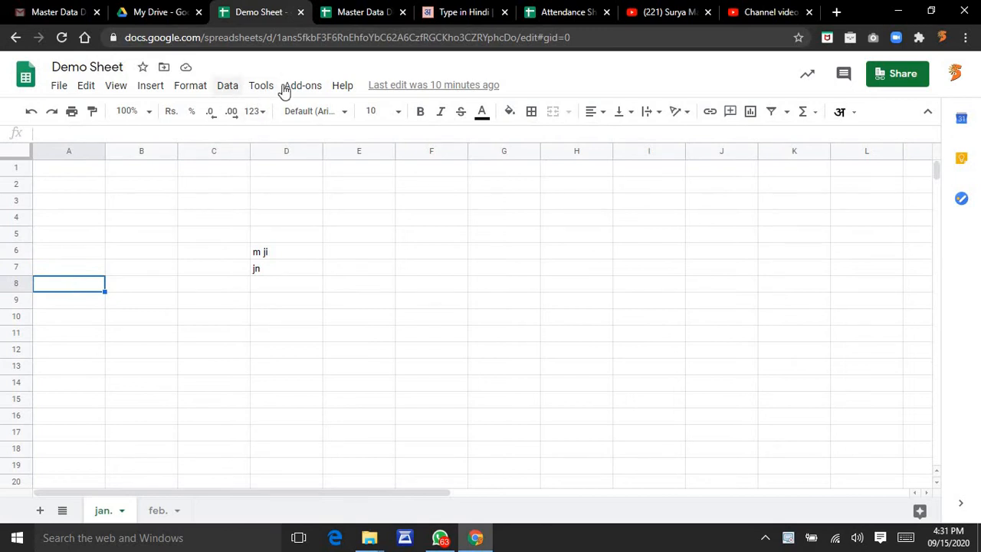
pyautogui.click(154, 87)
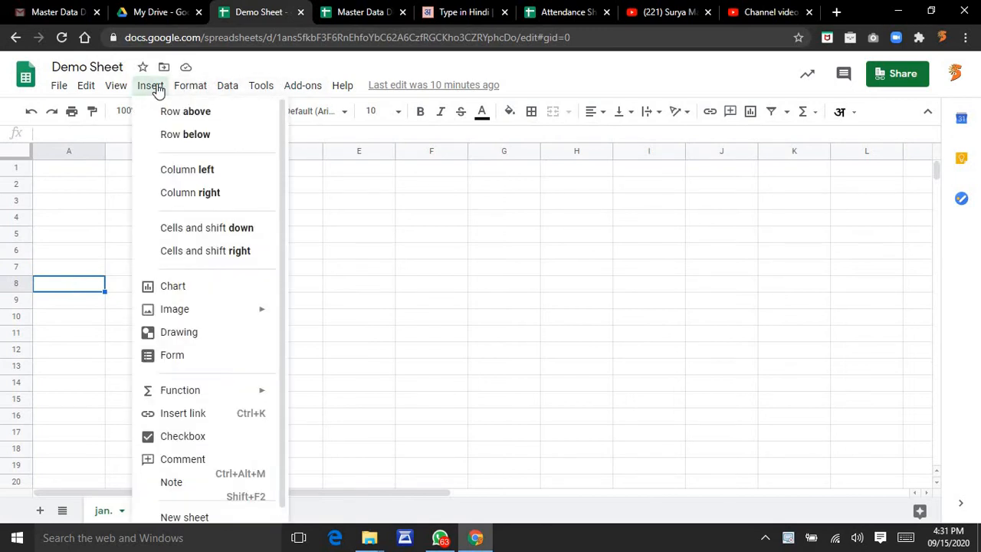
pyautogui.click(177, 120)
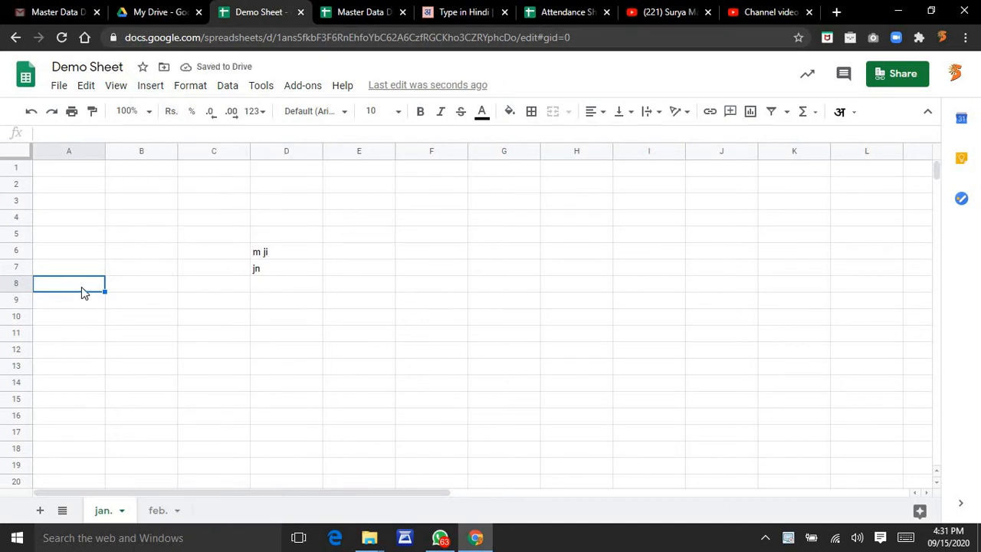
# Enter r, a and b in cells B8, B9 and B10.
pyautogui.click(147, 287)
pyautogui.write('r')
pyautogui.press('Return')
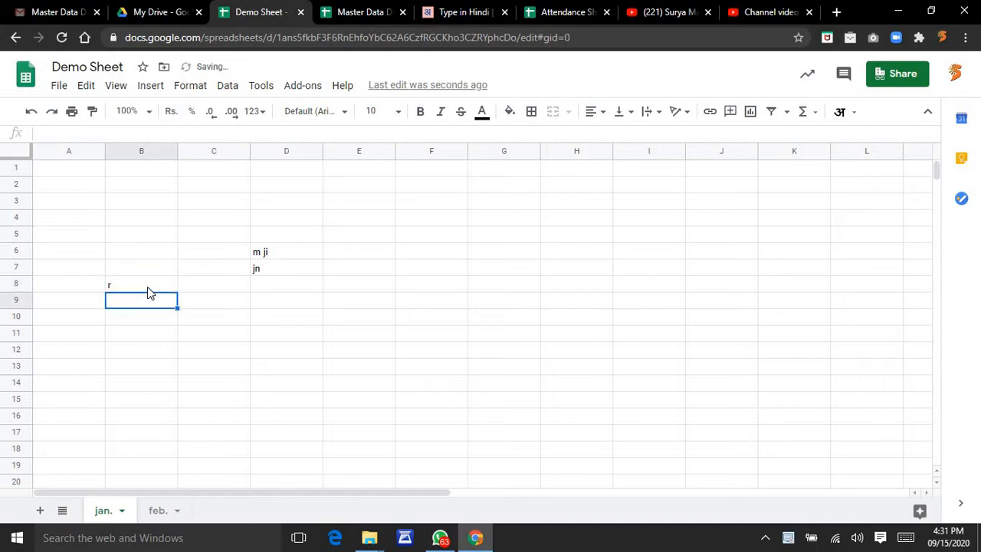
pyautogui.write('a')
pyautogui.press('Return')
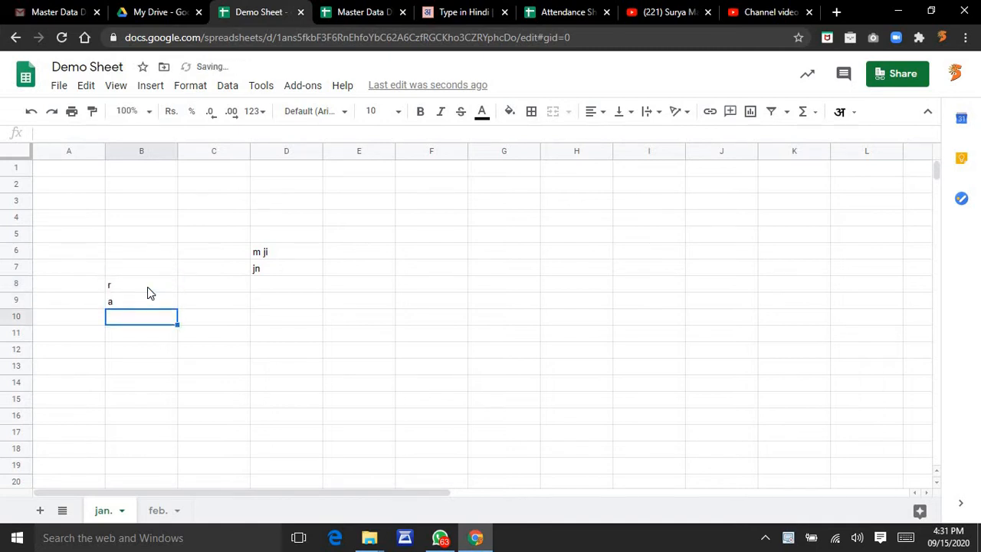
pyautogui.write('b')
pyautogui.press('Return')
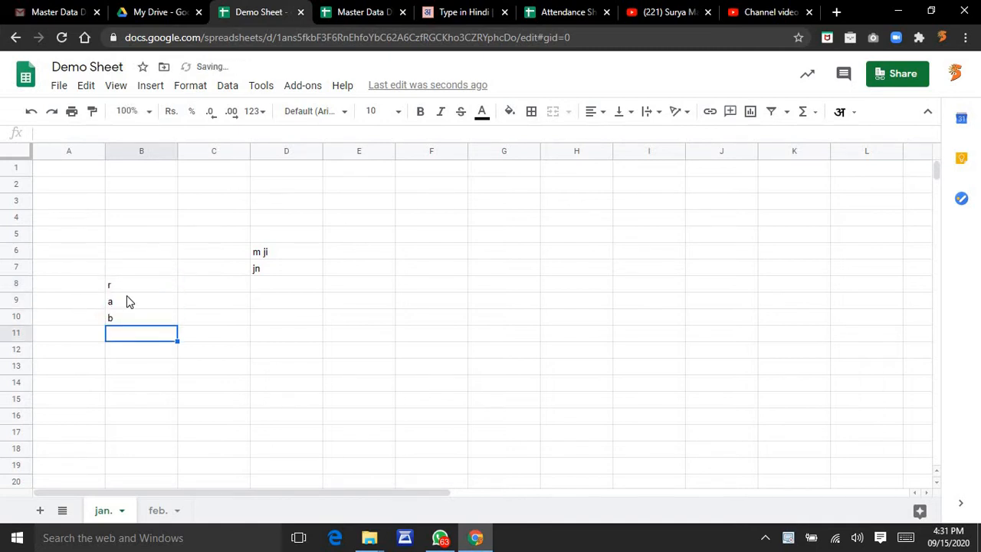
# Insert a blank row above row 9, which holds the letter a in column B.
pyautogui.click(129, 302)
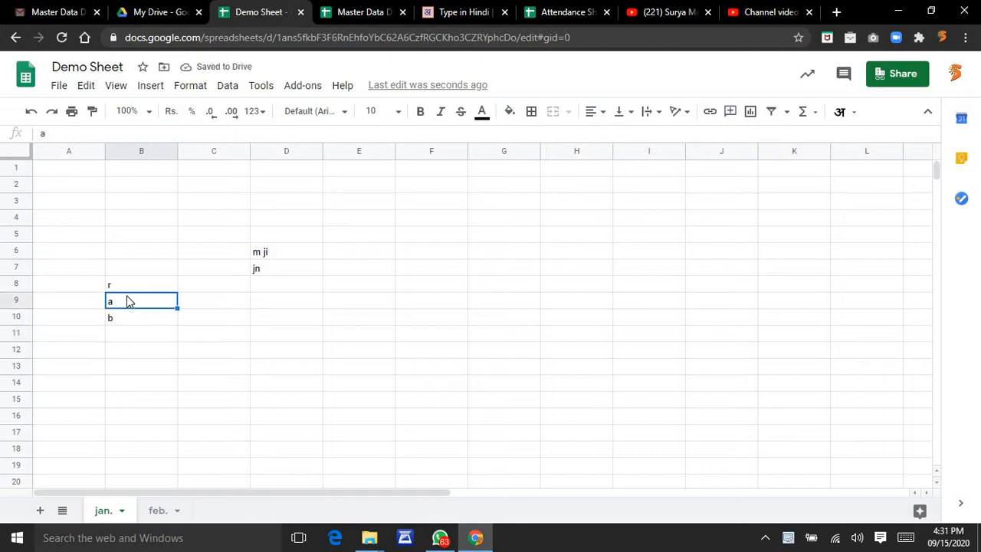
pyautogui.click(153, 88)
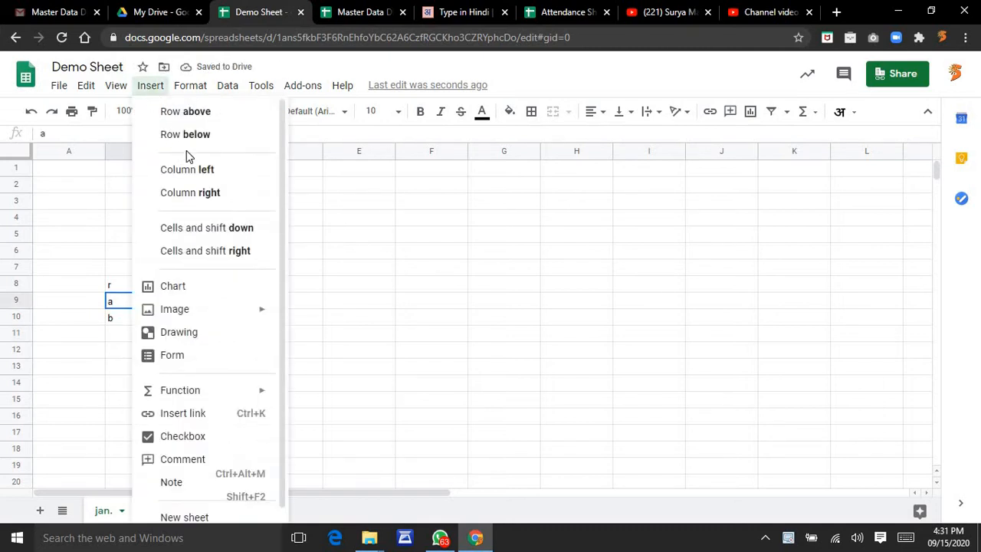
pyautogui.click(217, 113)
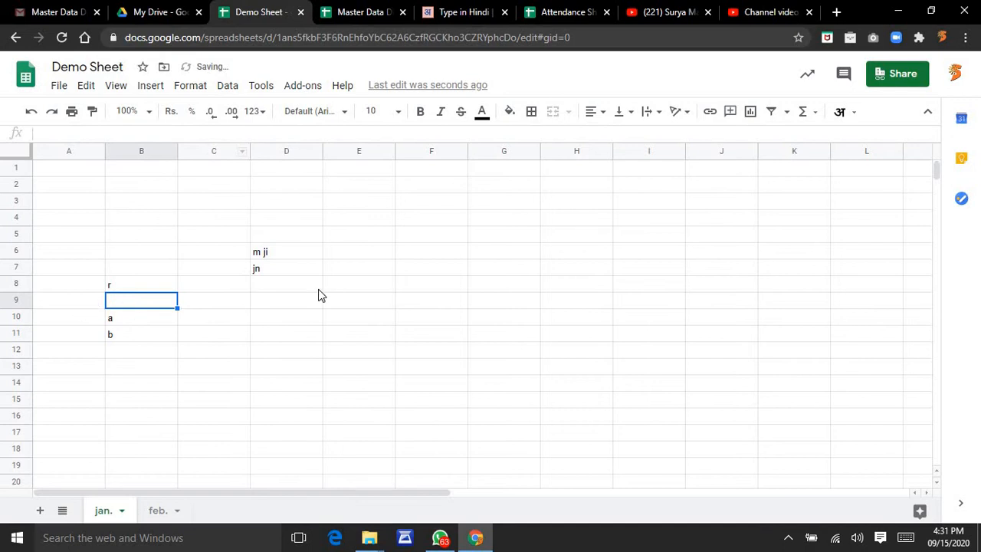
# Insert a cell at B10 and shift the existing cells down.
pyautogui.click(157, 87)
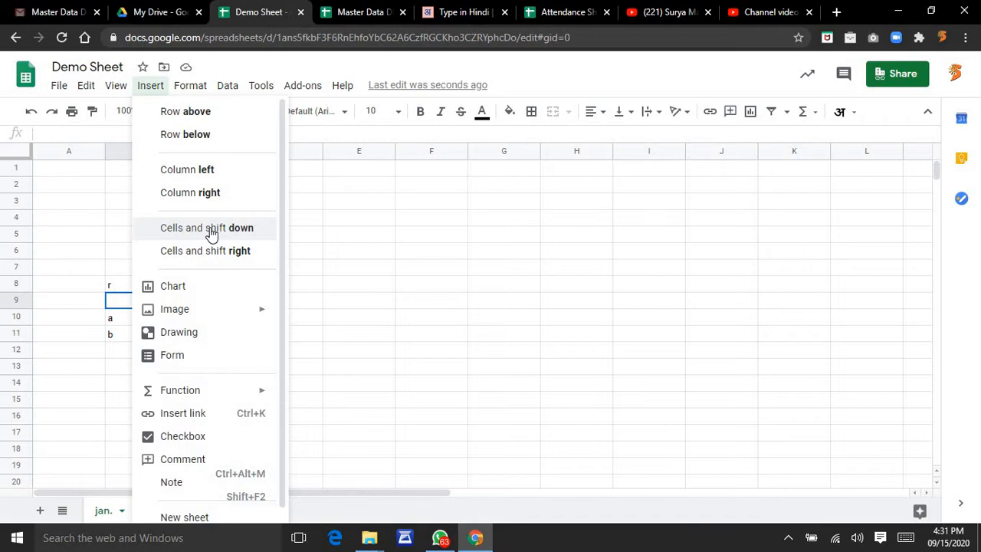
pyautogui.click(113, 319)
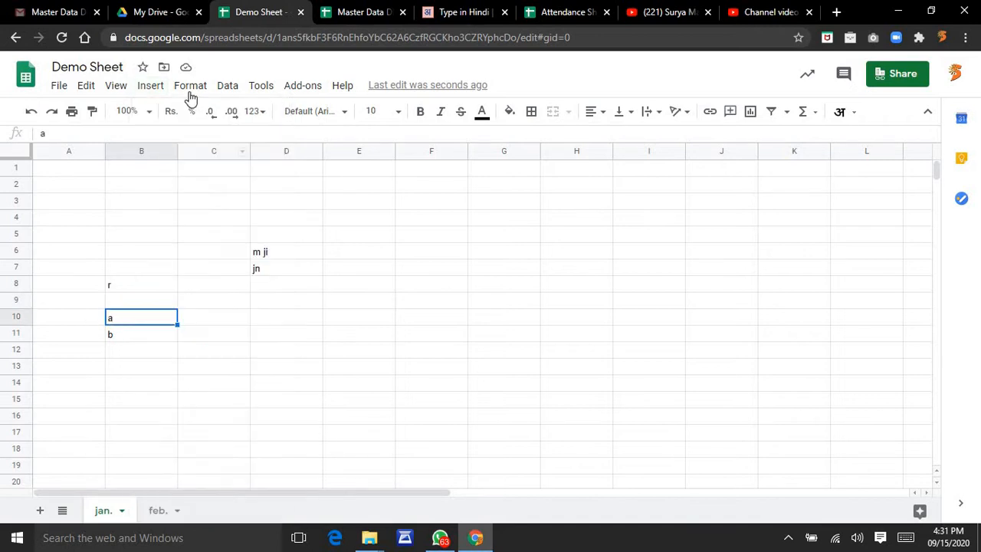
pyautogui.click(153, 85)
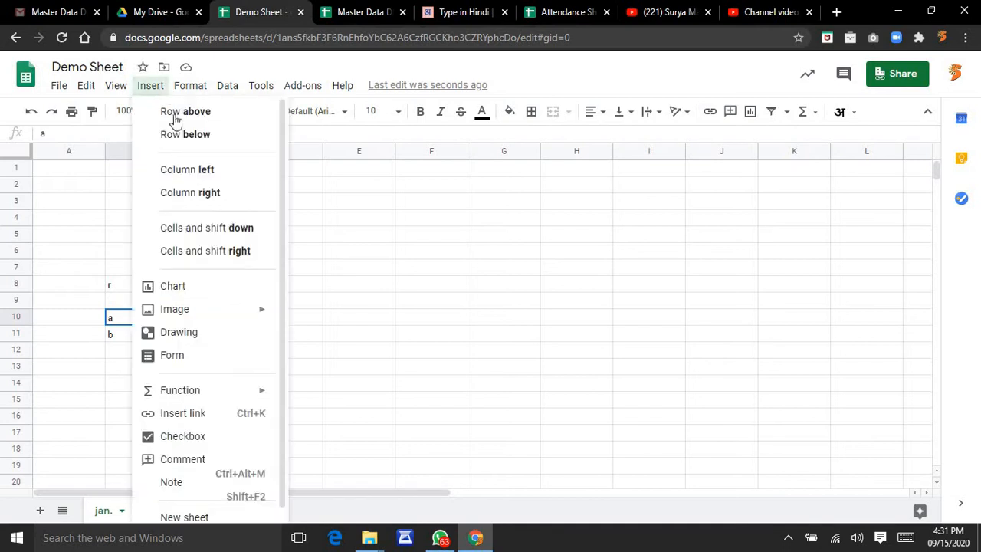
pyautogui.click(236, 229)
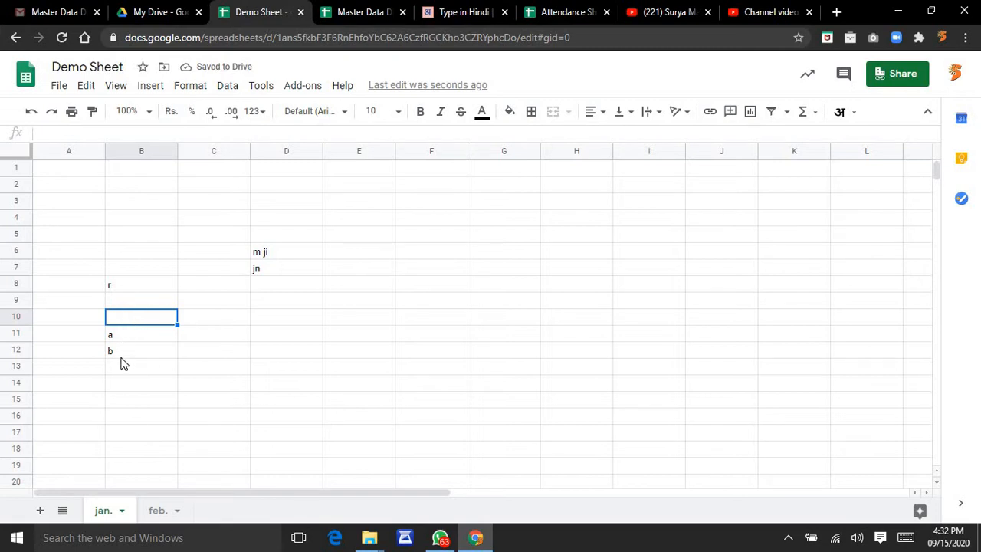
# Insert the TCL offer picture from My Drive in Google Drive as an image over the cells.
pyautogui.click(157, 88)
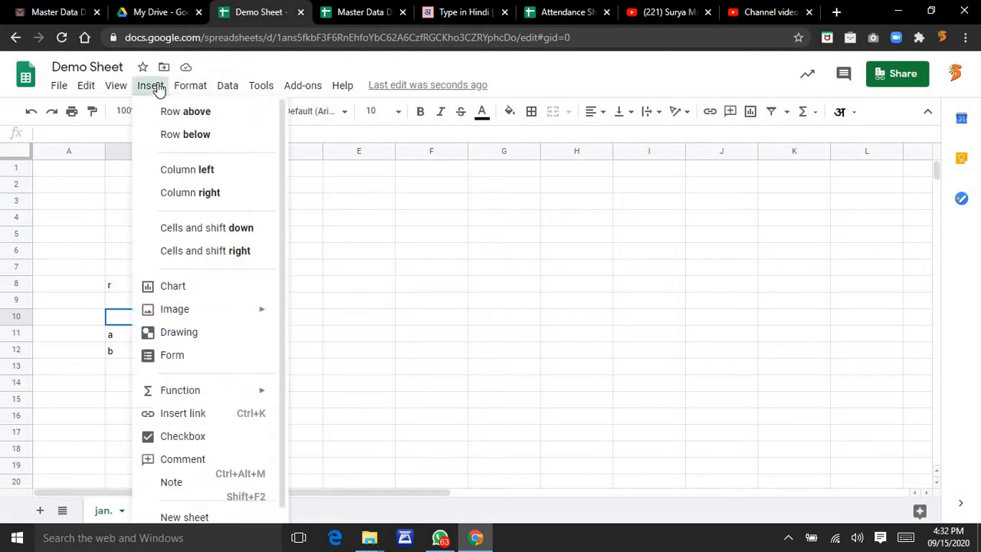
pyautogui.moveTo(144, 90)
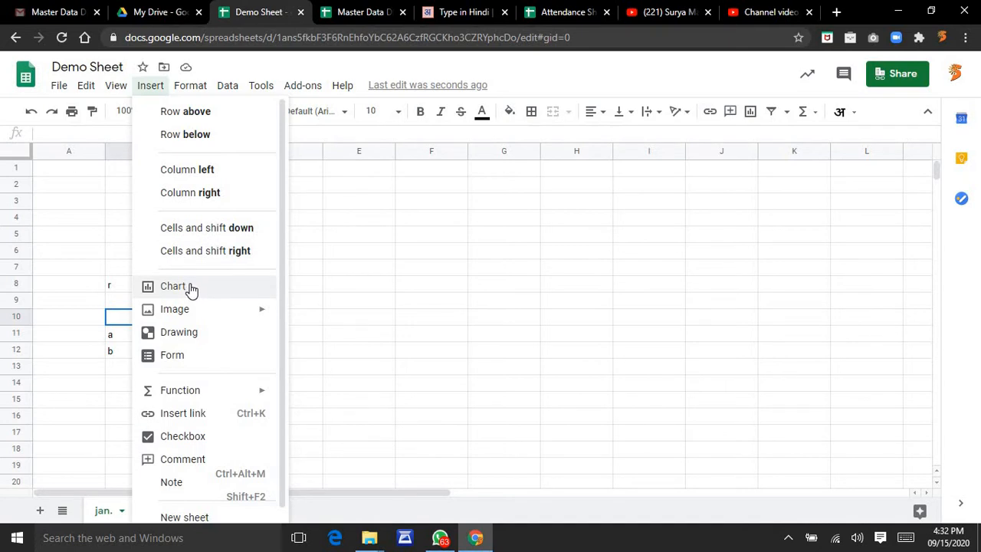
pyautogui.moveTo(200, 311)
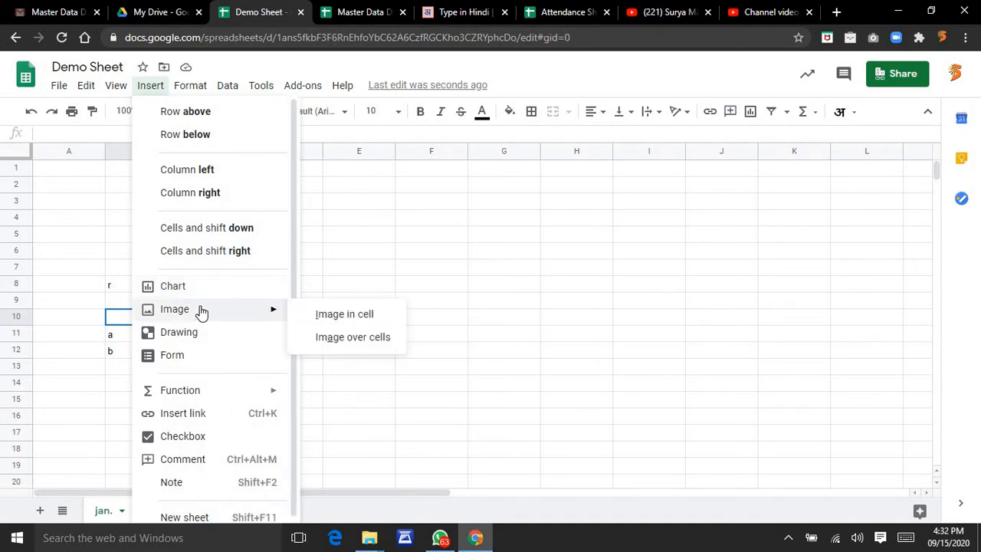
pyautogui.click(341, 342)
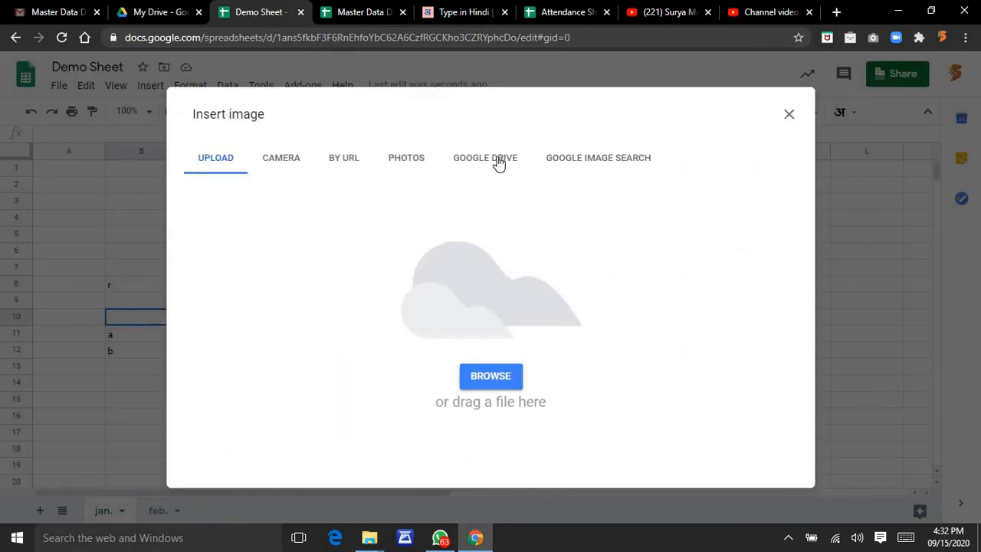
pyautogui.click(497, 162)
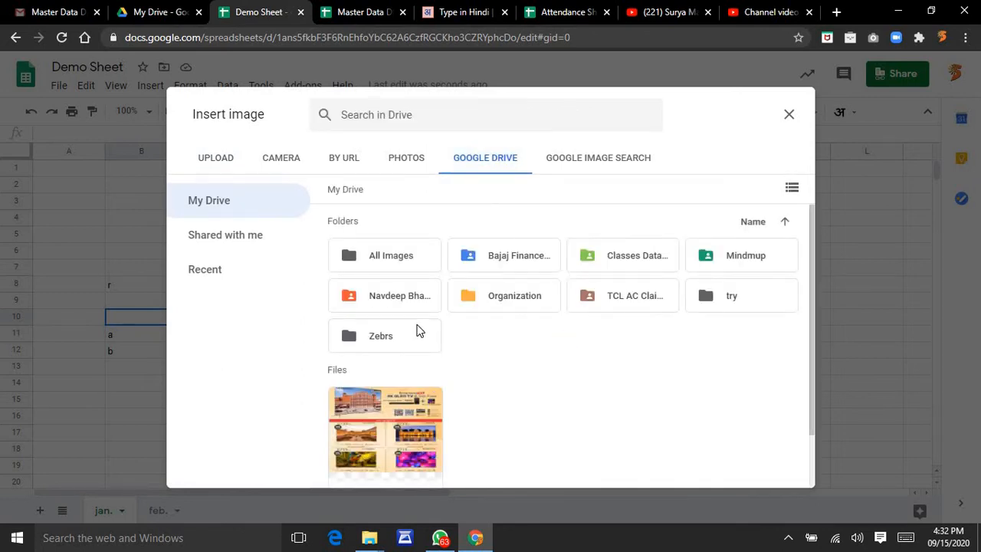
pyautogui.click(403, 417)
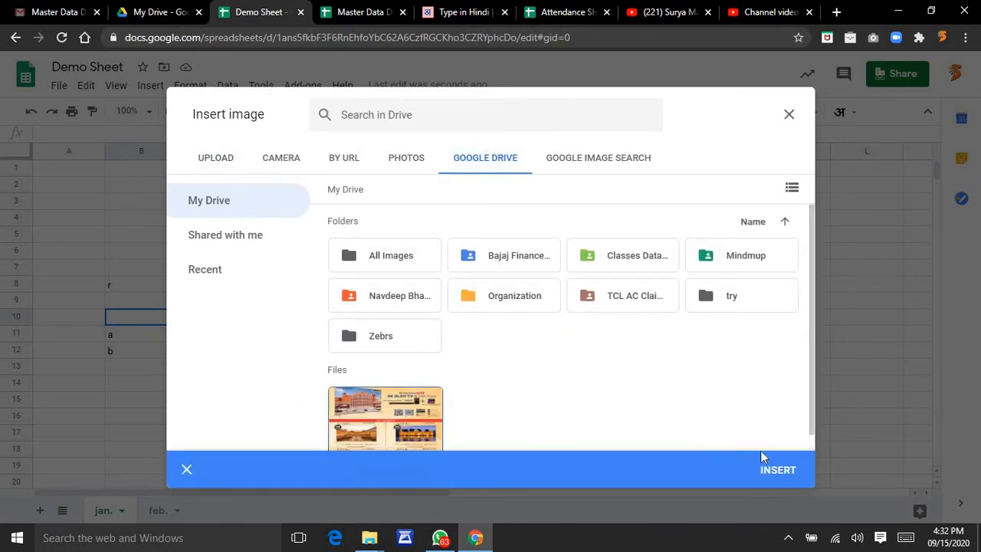
pyautogui.click(778, 469)
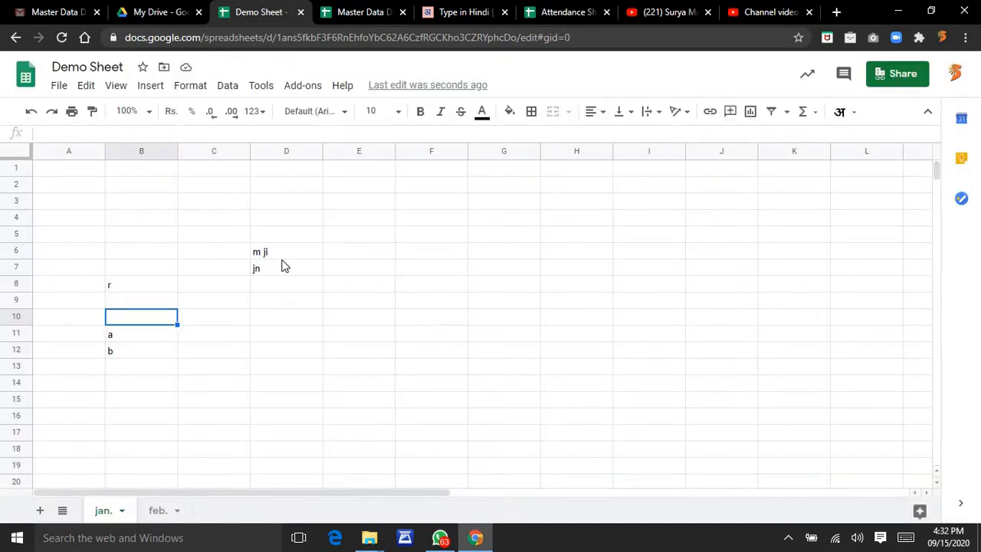
# Move the inserted picture up to row 1 and shrink it to within column A, and delete it from the sheet.
pyautogui.moveTo(281, 374); pyautogui.dragTo(235, 208)
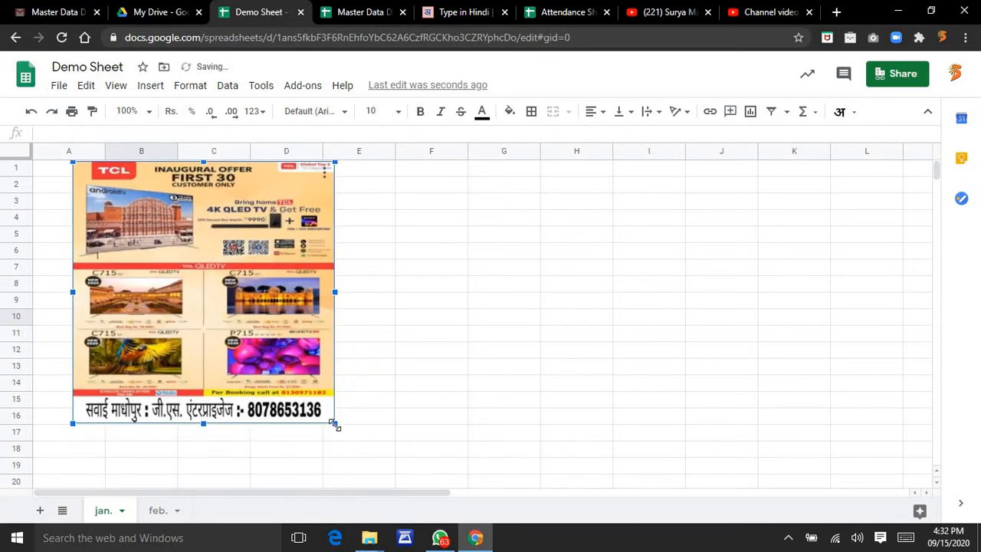
pyautogui.moveTo(333, 423); pyautogui.dragTo(108, 193)
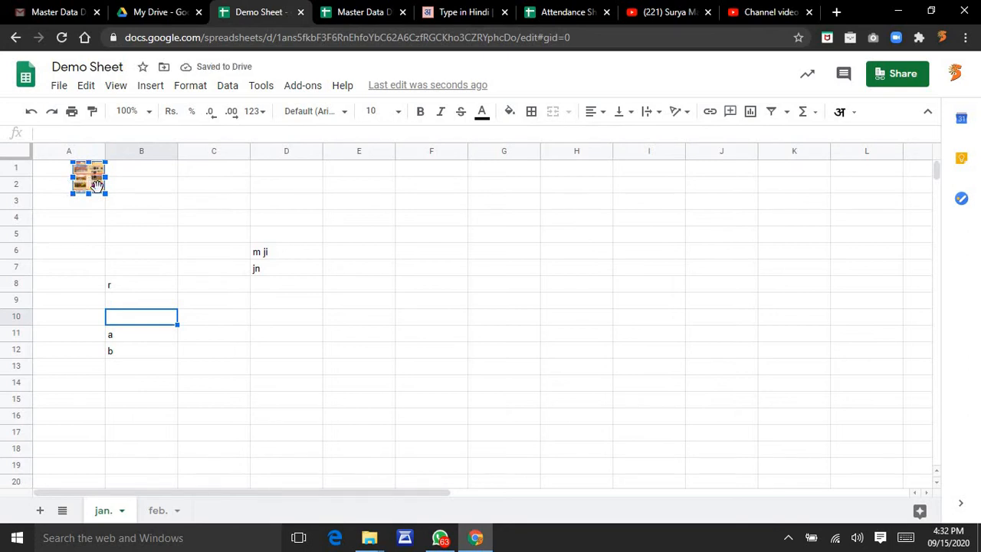
pyautogui.press('Delete')
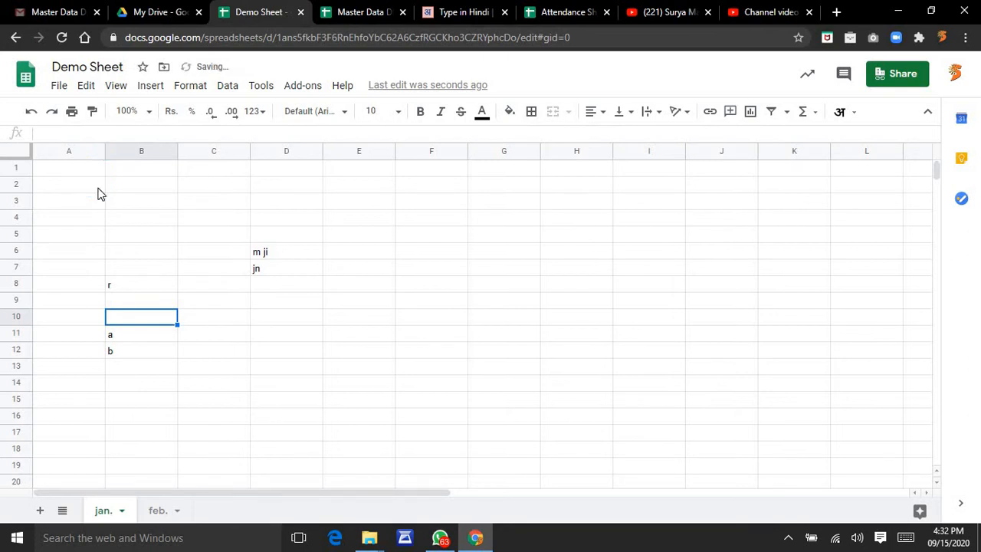
# Start a new drawing and draw a rectangular frame shape about 4 by 3.4 ruler units near the canvas centre.
pyautogui.click(156, 88)
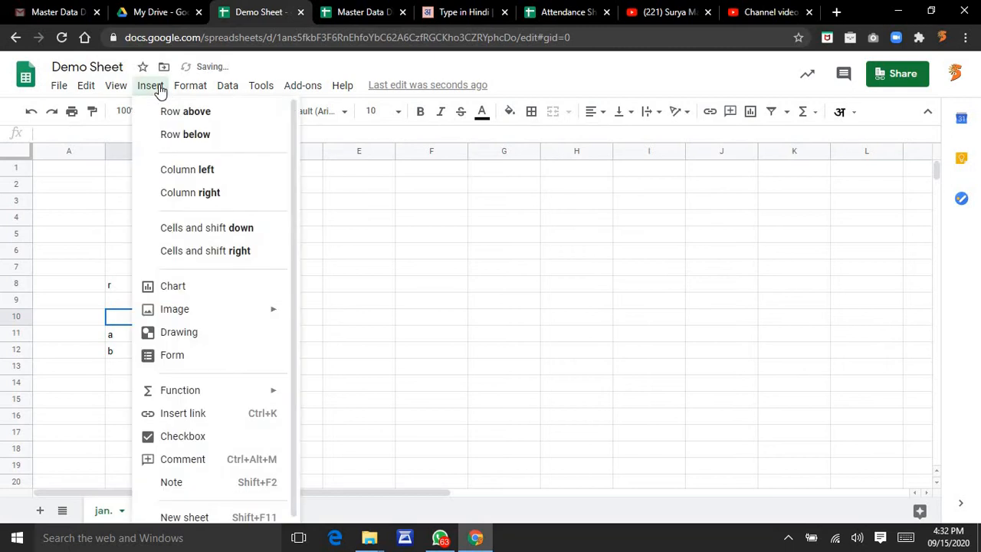
pyautogui.click(187, 334)
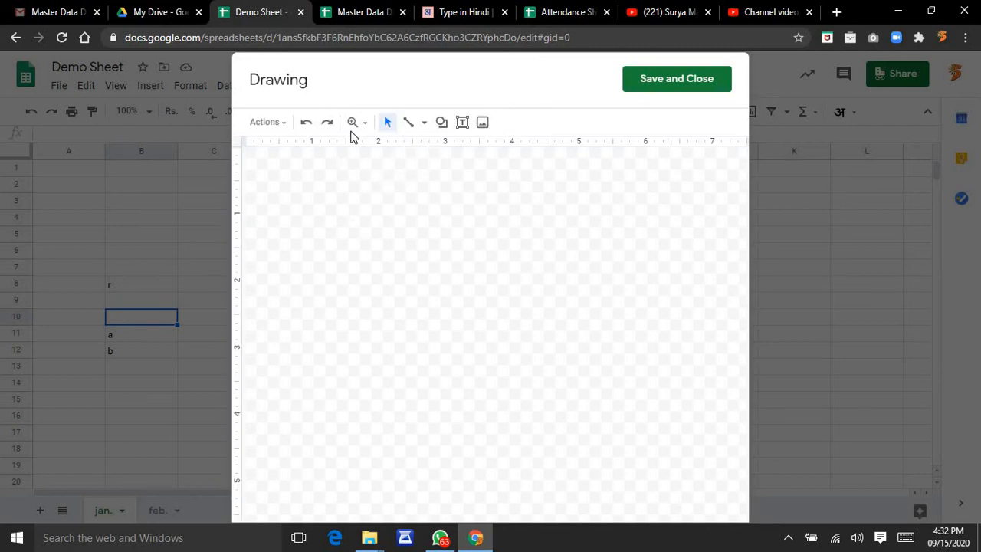
pyautogui.click(441, 123)
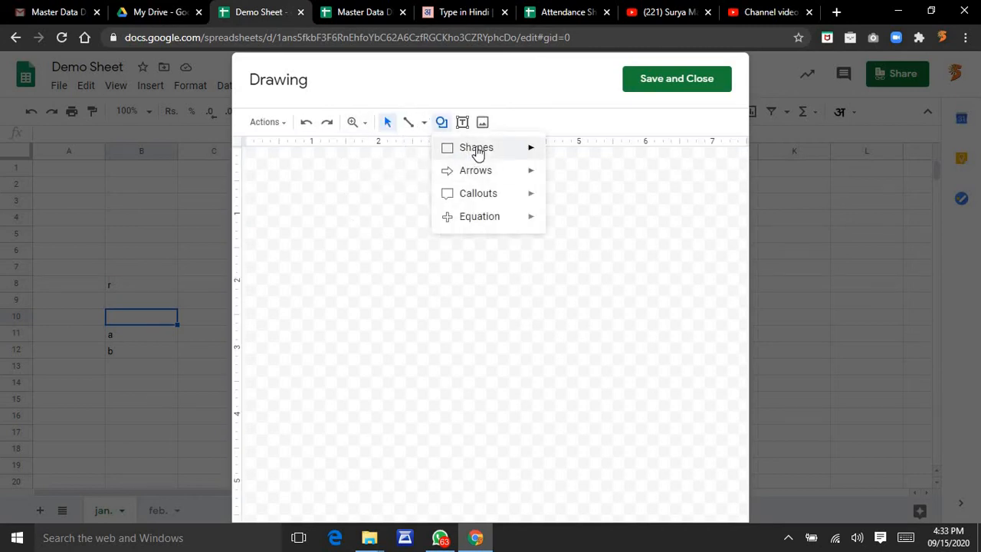
pyautogui.moveTo(477, 151)
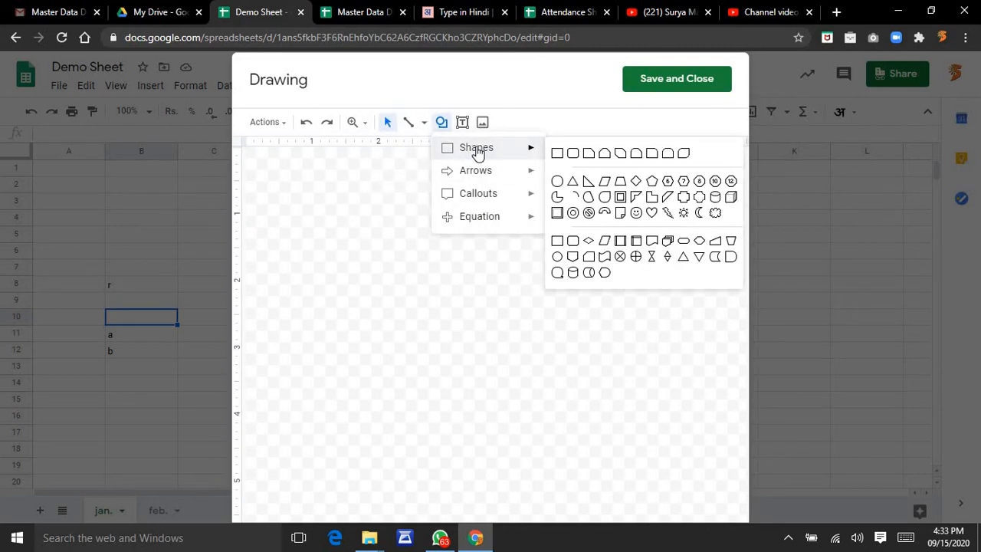
pyautogui.click(621, 198)
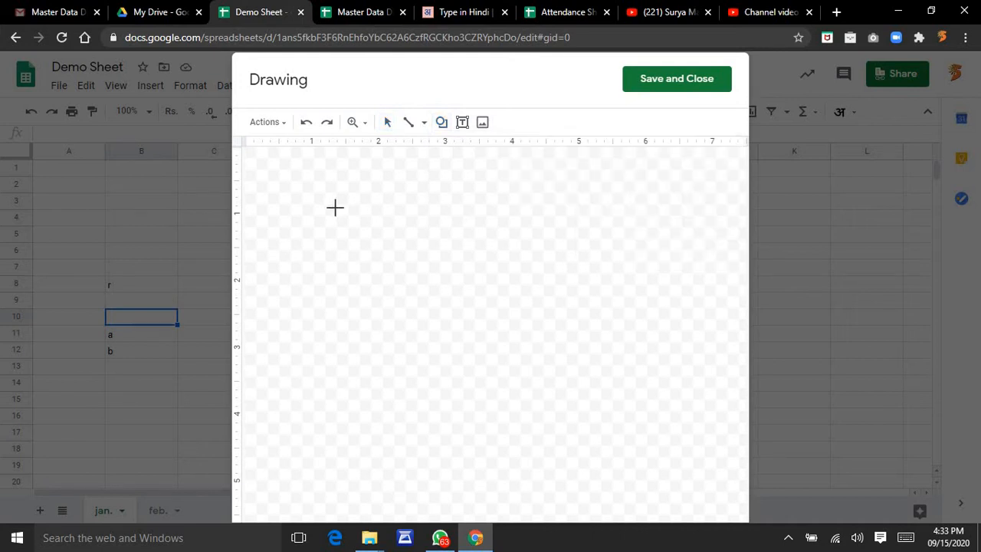
pyautogui.moveTo(335, 207)
pyautogui.mouseDown()
pyautogui.moveTo(589, 360)
pyautogui.moveTo(608, 433)
pyautogui.mouseUp()
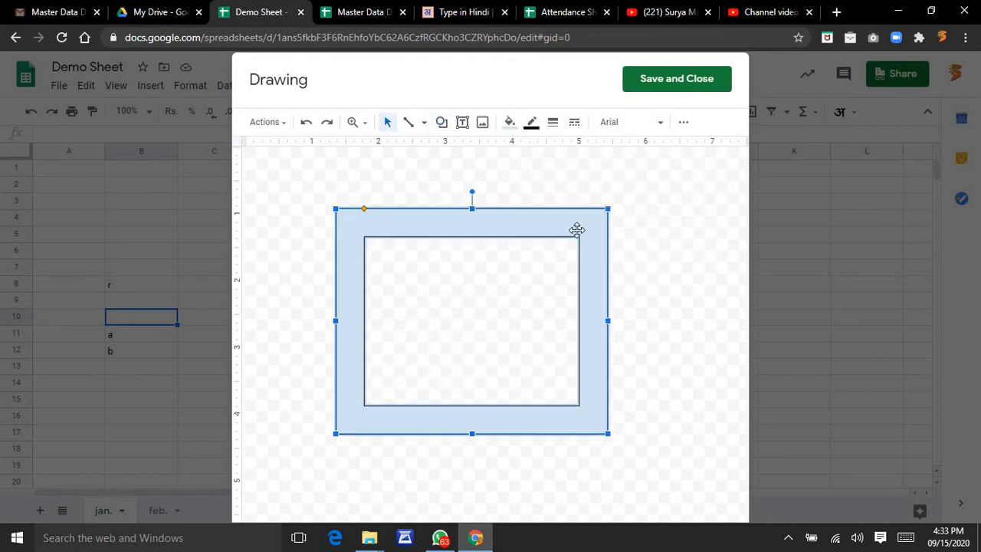
# Fill the frame shape with the light orange radial gradient.
pyautogui.click(510, 124)
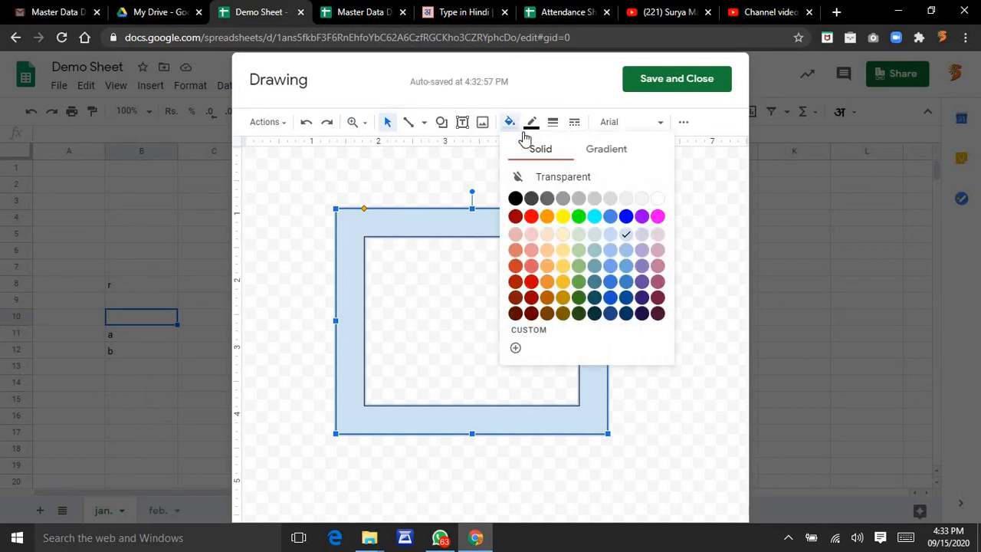
pyautogui.click(607, 151)
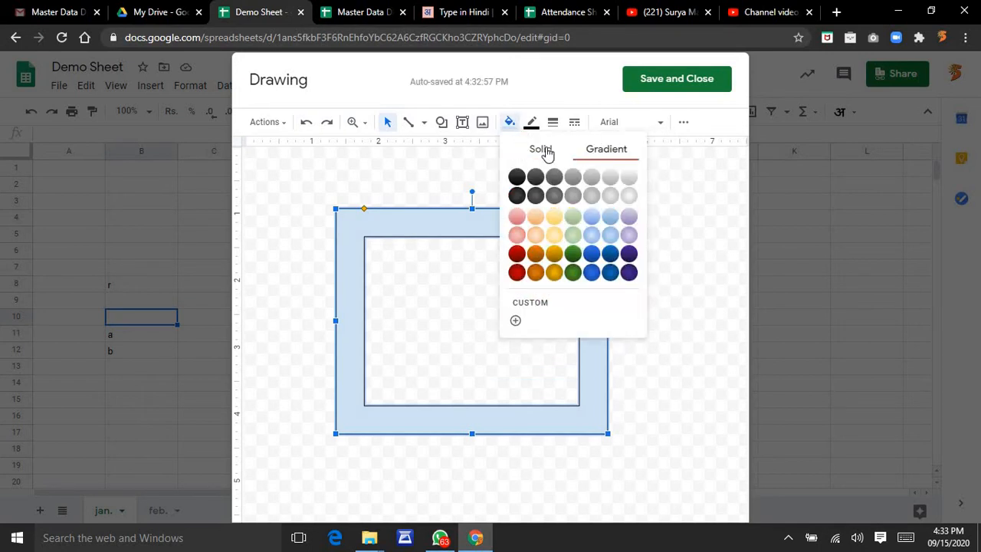
pyautogui.click(546, 154)
pyautogui.click(604, 153)
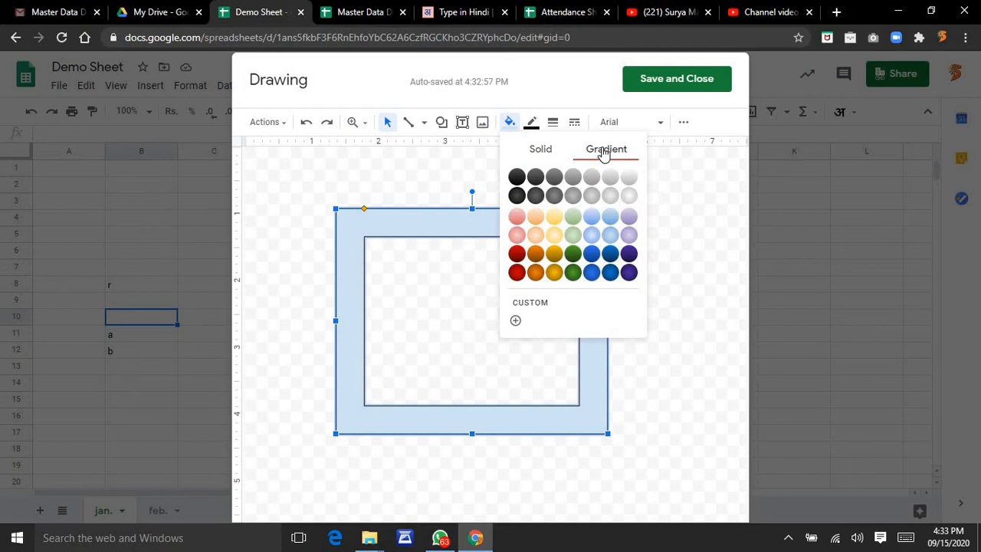
pyautogui.click(535, 235)
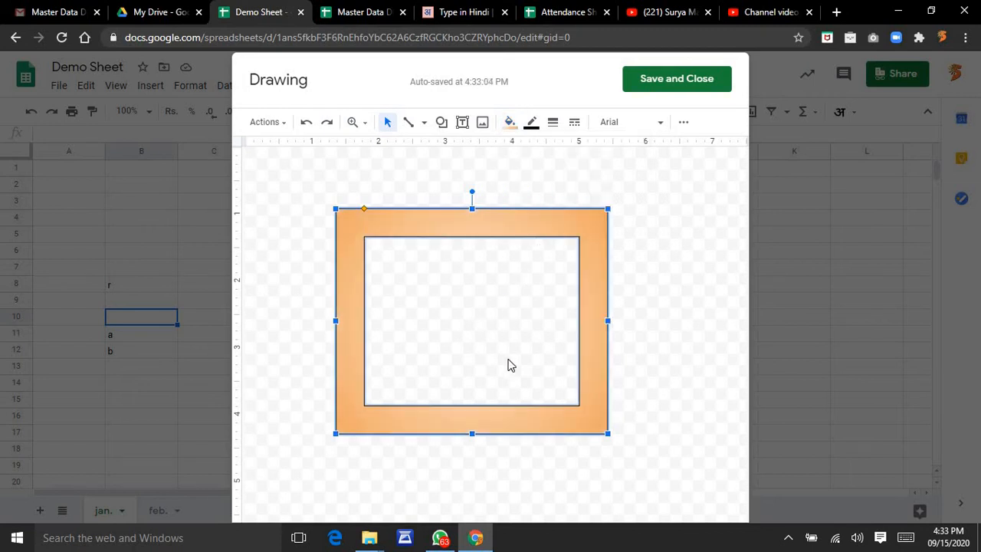
# Refill the frame with the light red radial gradient and draw a left arrow about 1.9 by 0.9 ruler units across its left edge.
pyautogui.click(510, 122)
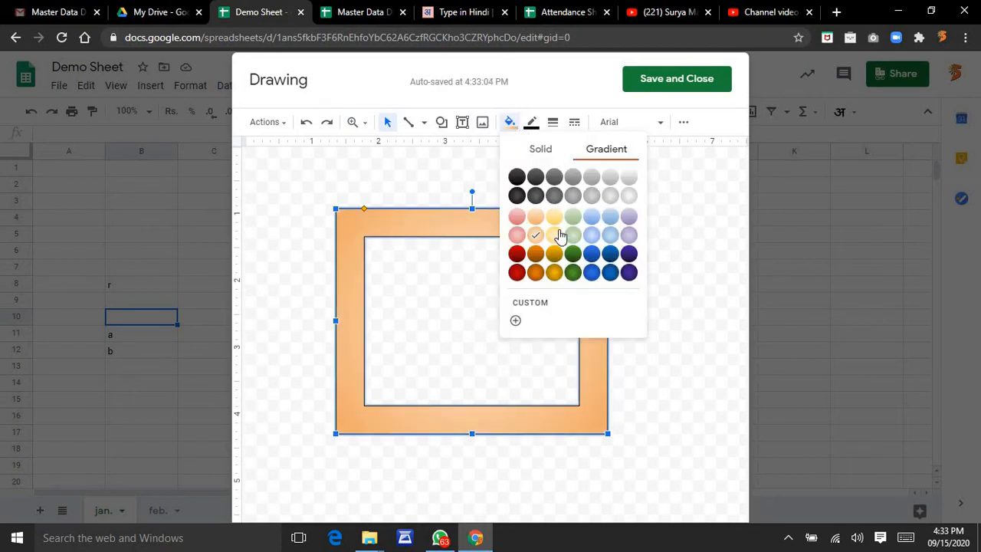
pyautogui.click(517, 235)
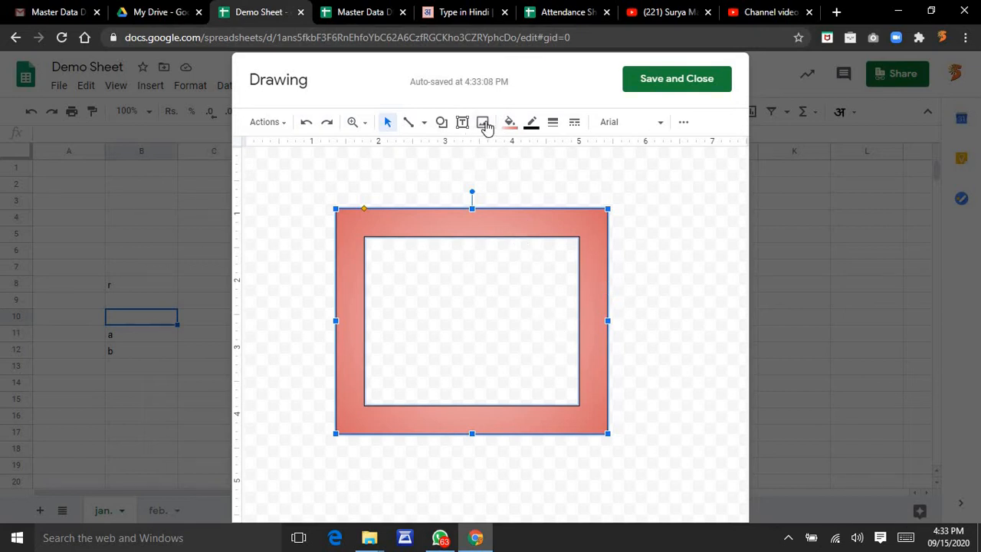
pyautogui.click(441, 122)
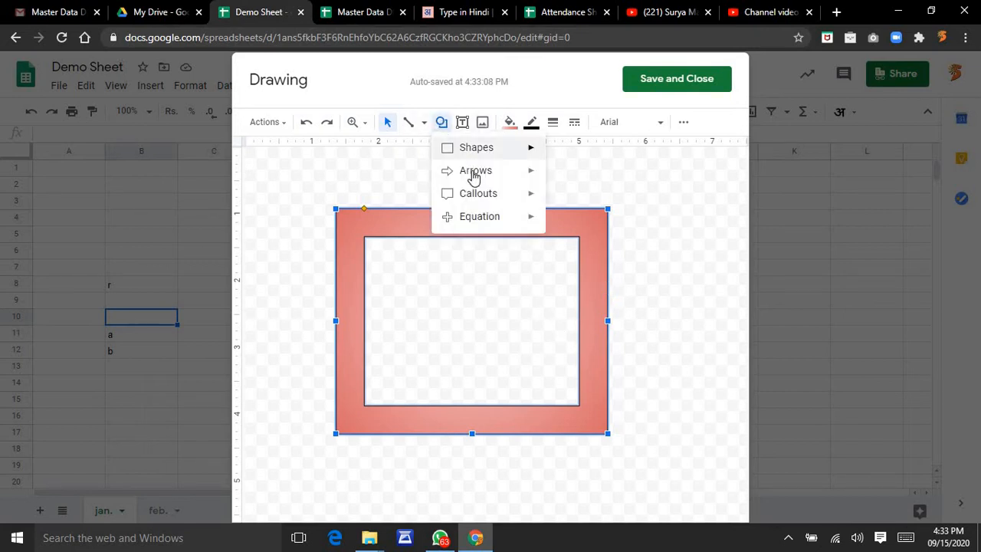
pyautogui.moveTo(474, 176)
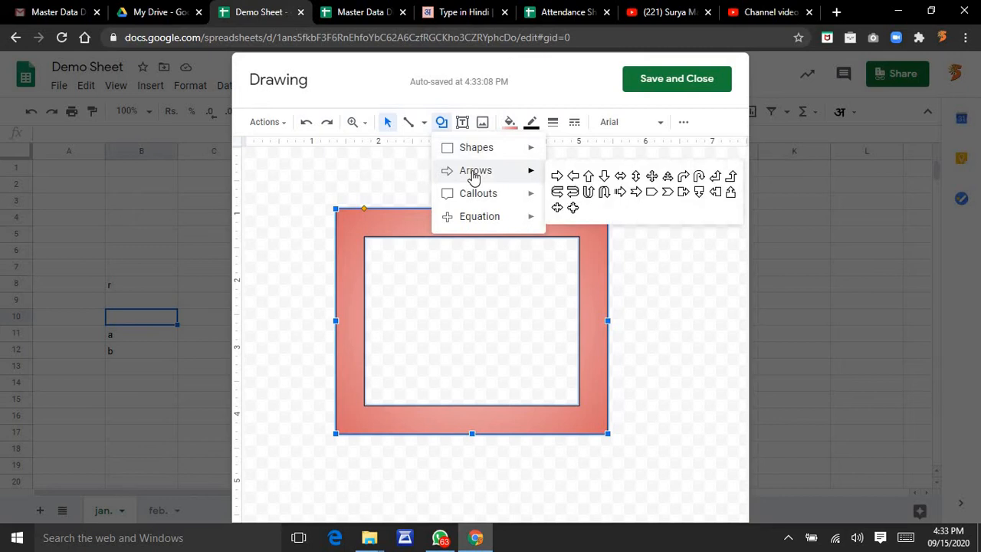
pyautogui.click(573, 175)
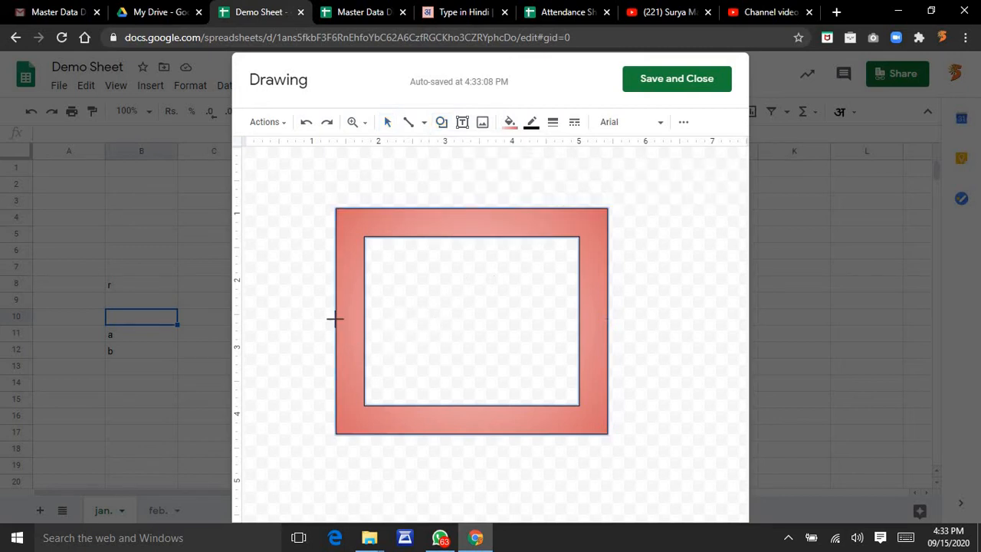
pyautogui.moveTo(295, 294)
pyautogui.mouseDown()
pyautogui.moveTo(429, 320)
pyautogui.moveTo(420, 358)
pyautogui.mouseUp()
pyautogui.moveTo(661, 282); pyautogui.dragTo(540, 347)
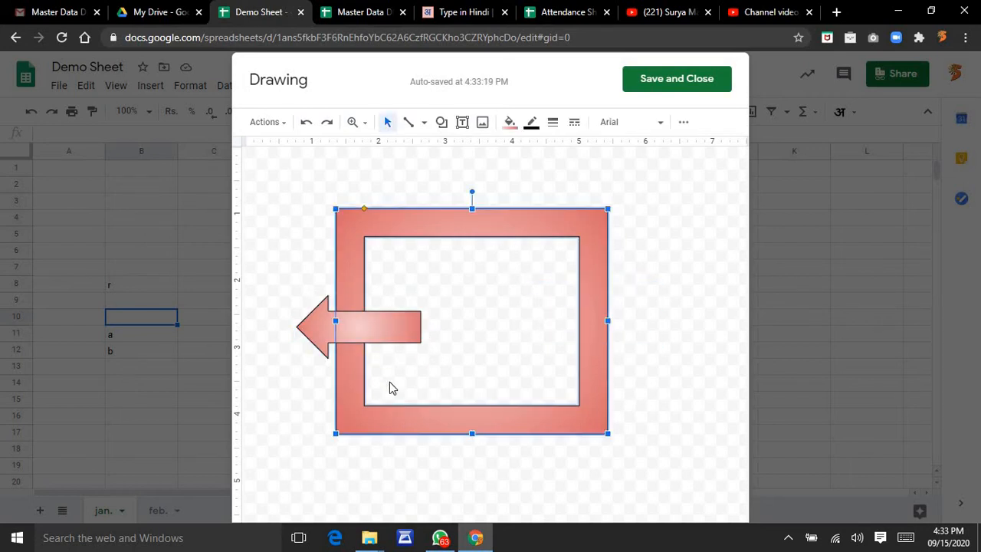
pyautogui.click(468, 503)
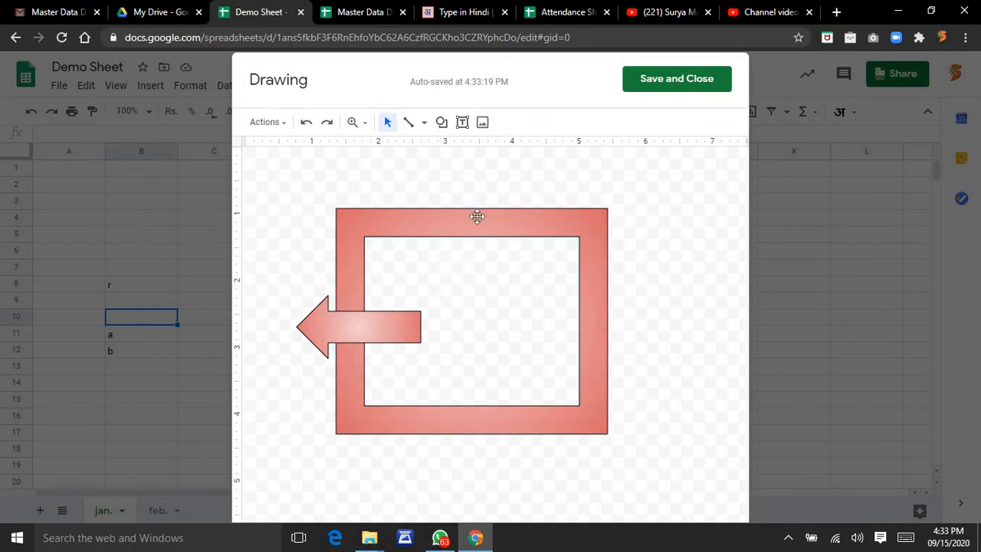
# Save the drawing into the sheet and delete it from the cells.
pyautogui.click(358, 125)
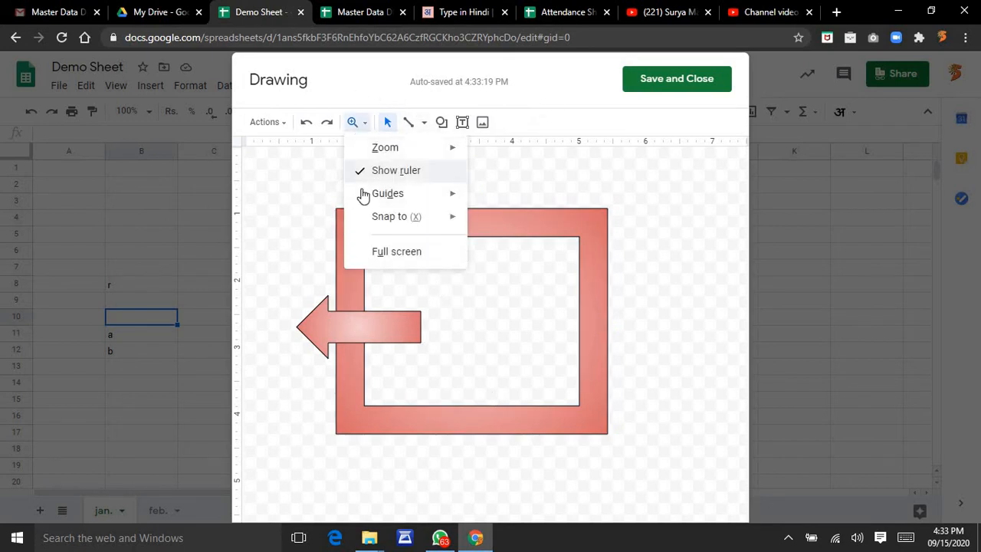
pyautogui.click(671, 85)
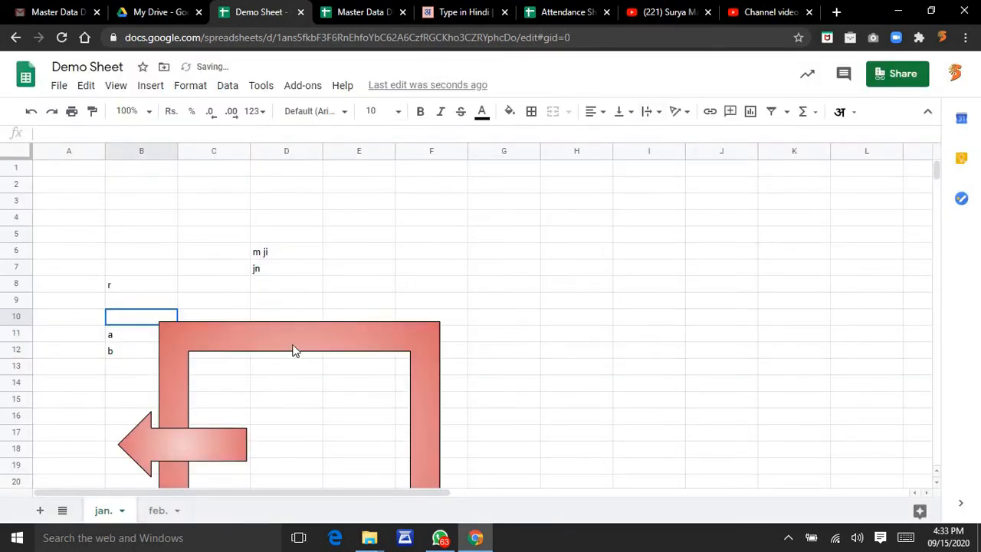
pyautogui.click(296, 349)
pyautogui.press('Delete')
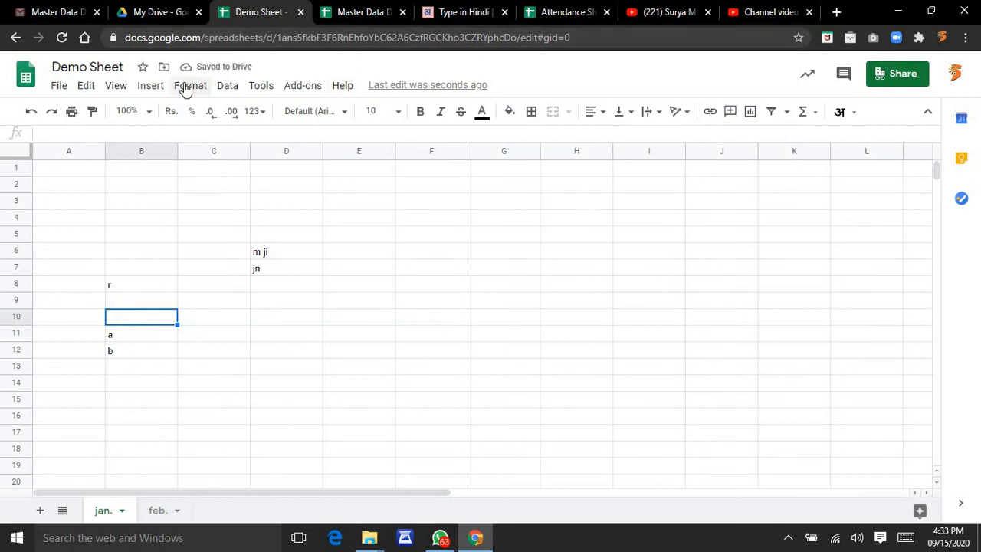
# Insert a new form linked to the spreadsheet and close the form's browser tab.
pyautogui.click(157, 85)
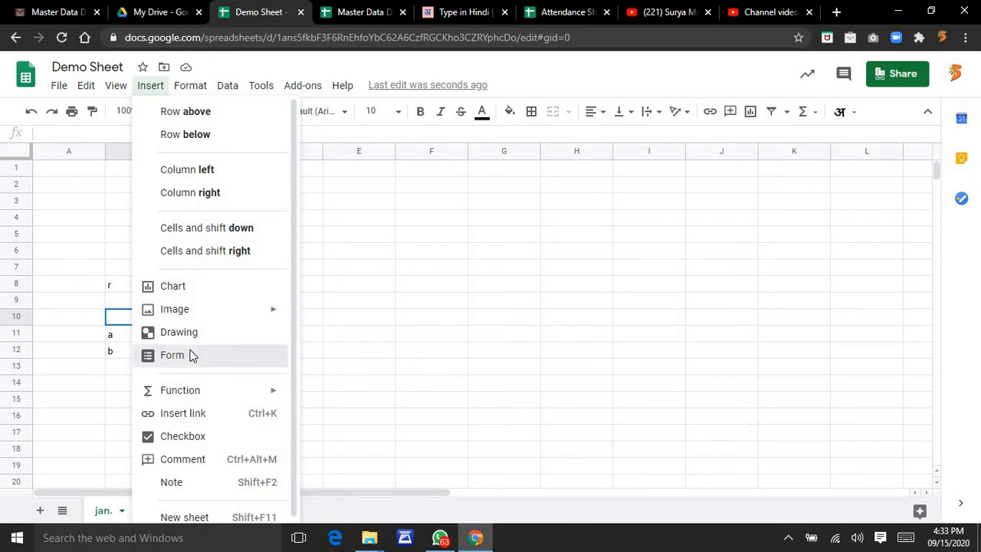
pyautogui.click(191, 356)
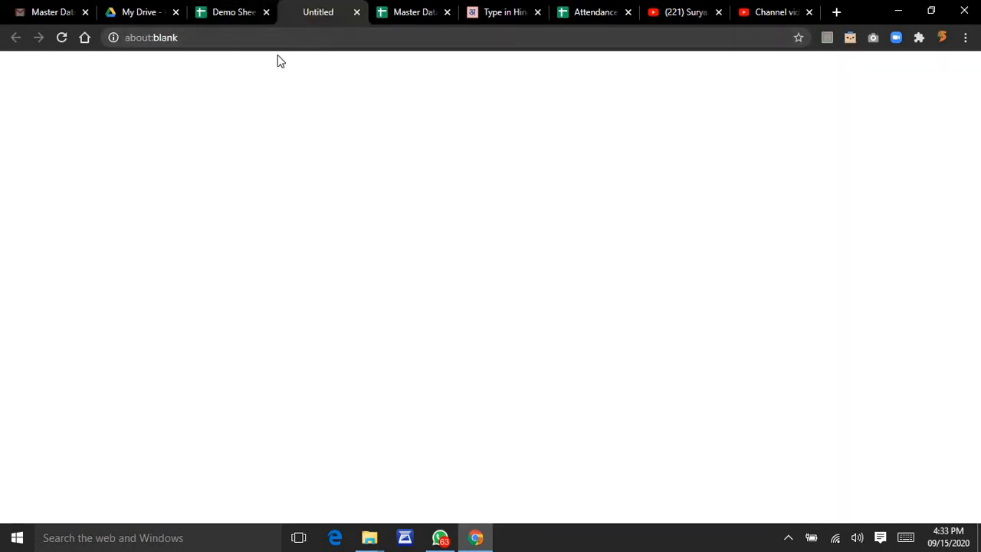
pyautogui.click(357, 13)
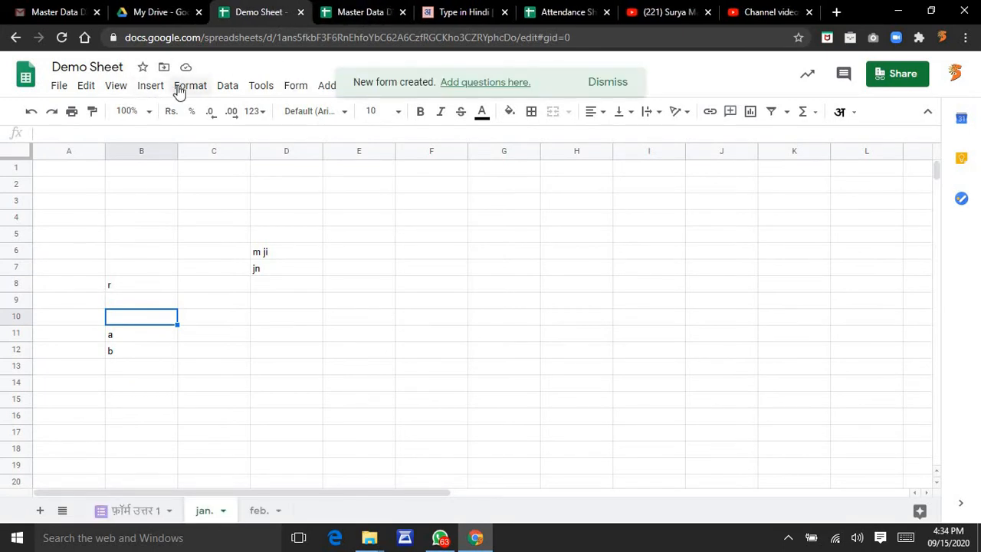
# Look through the available function categories and insert a checkbox in cell B10.
pyautogui.click(151, 87)
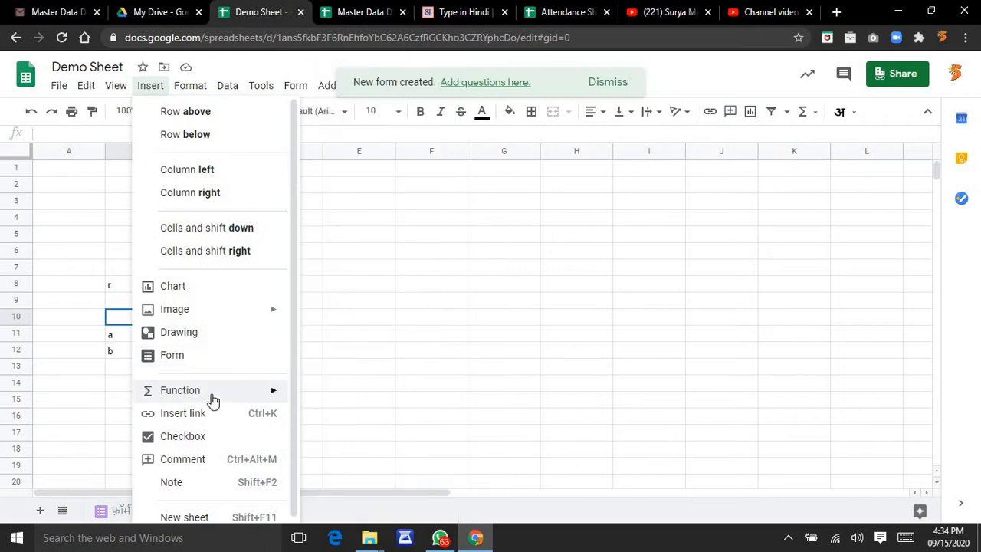
pyautogui.moveTo(213, 400)
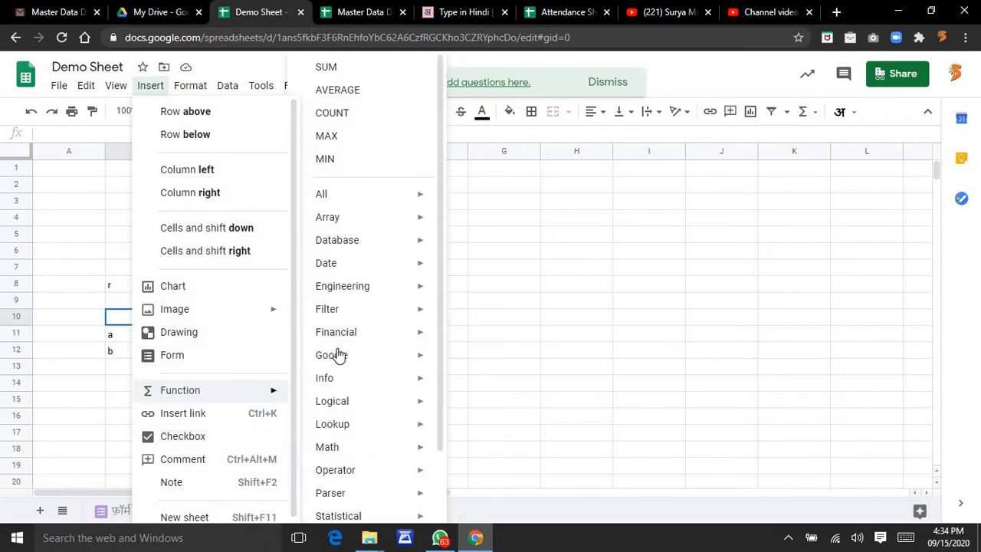
pyautogui.moveTo(340, 448)
pyautogui.scroll(-2, 340, 452)
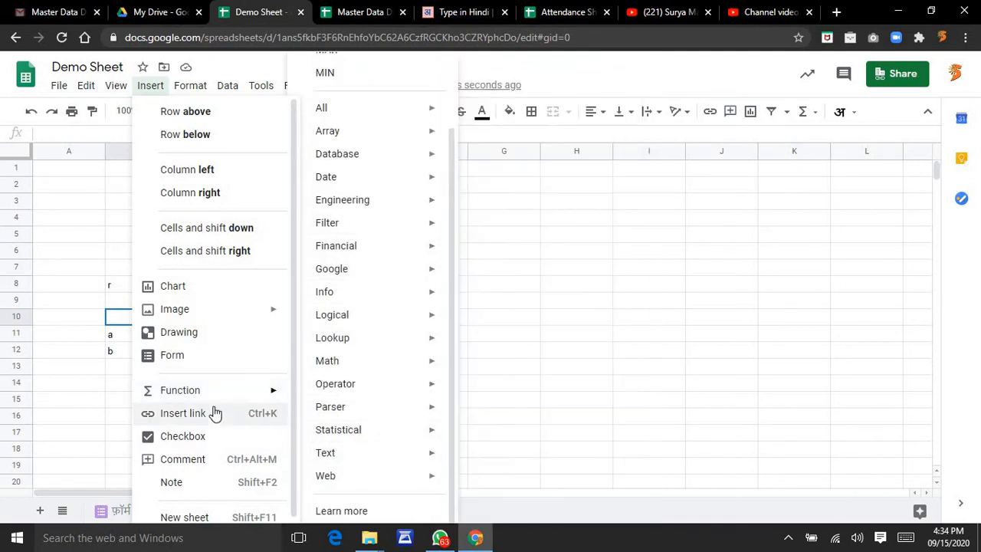
pyautogui.click(181, 437)
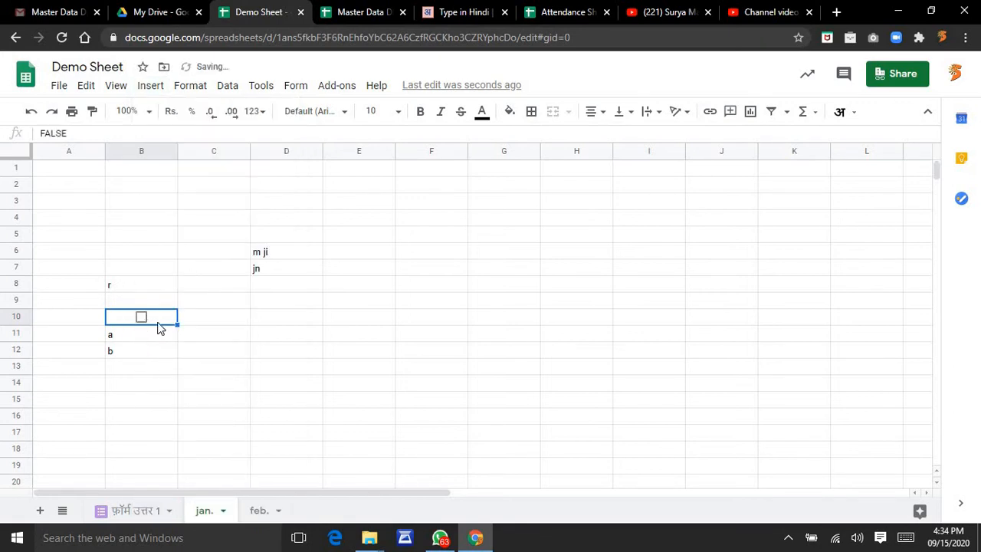
# Insert checkboxes in every cell of column E.
pyautogui.click(364, 151)
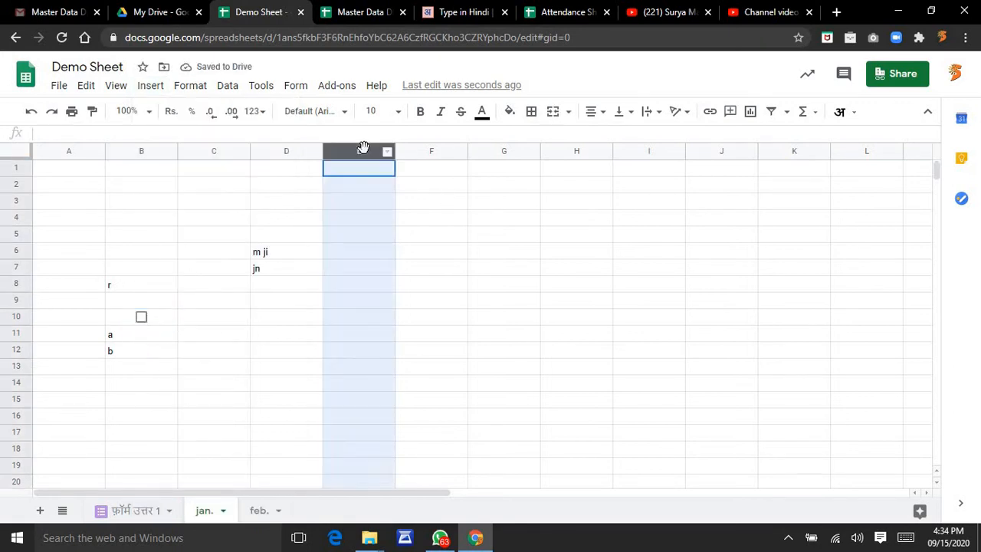
pyautogui.click(141, 87)
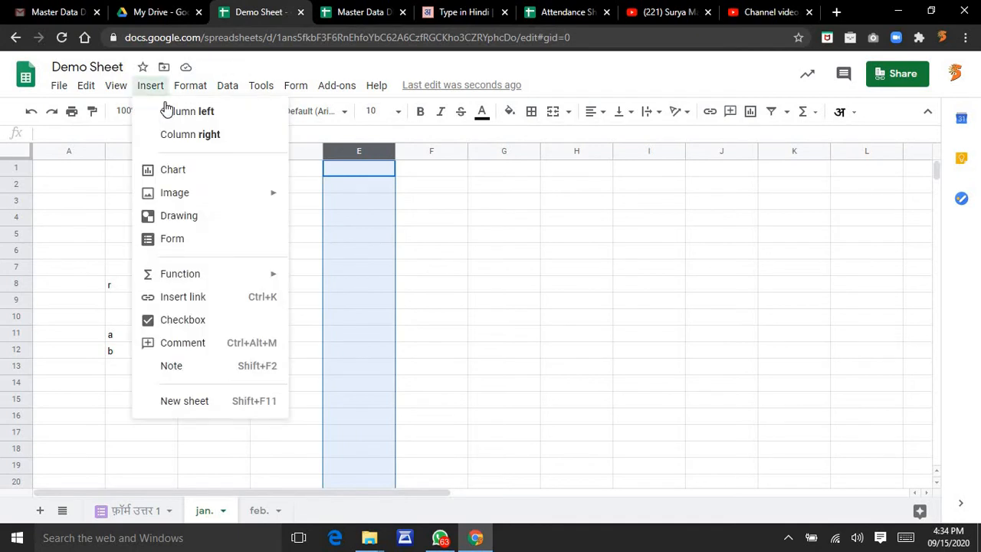
pyautogui.click(196, 324)
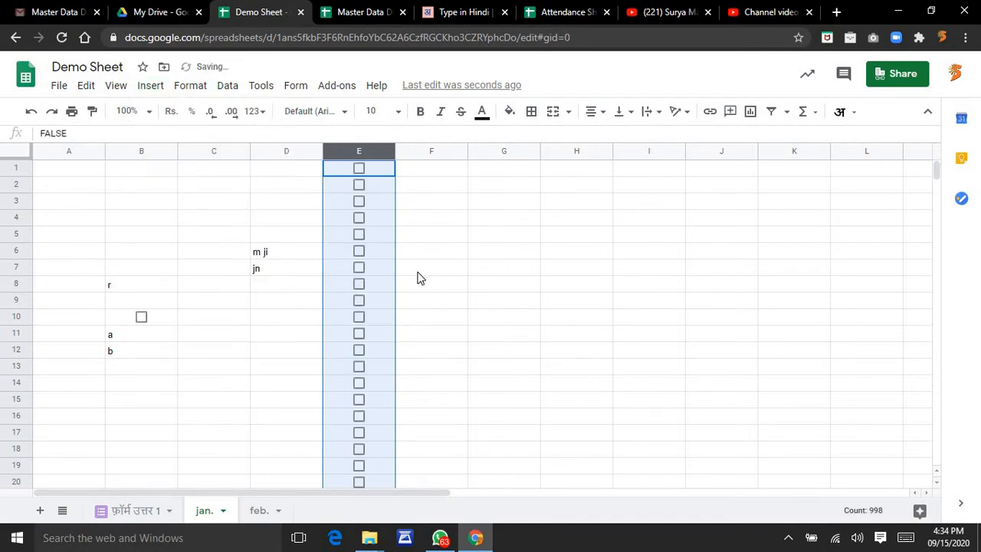
pyautogui.click(418, 273)
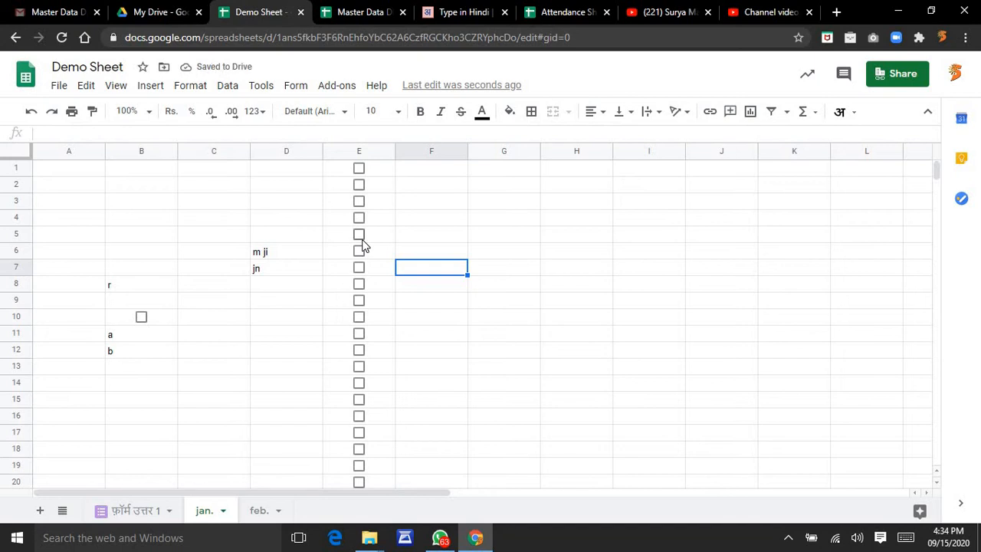
pyautogui.click(151, 86)
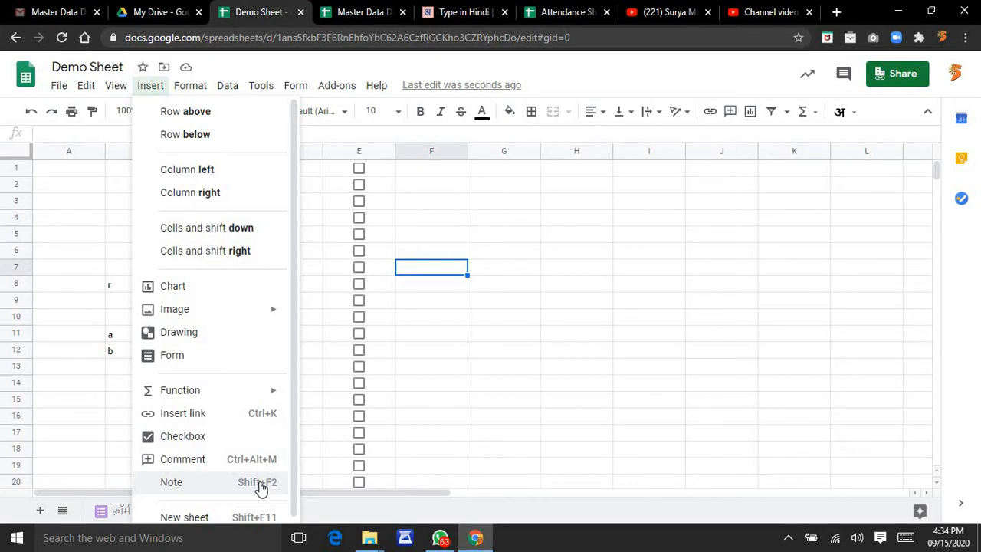
pyautogui.scroll(-1, 260, 490)
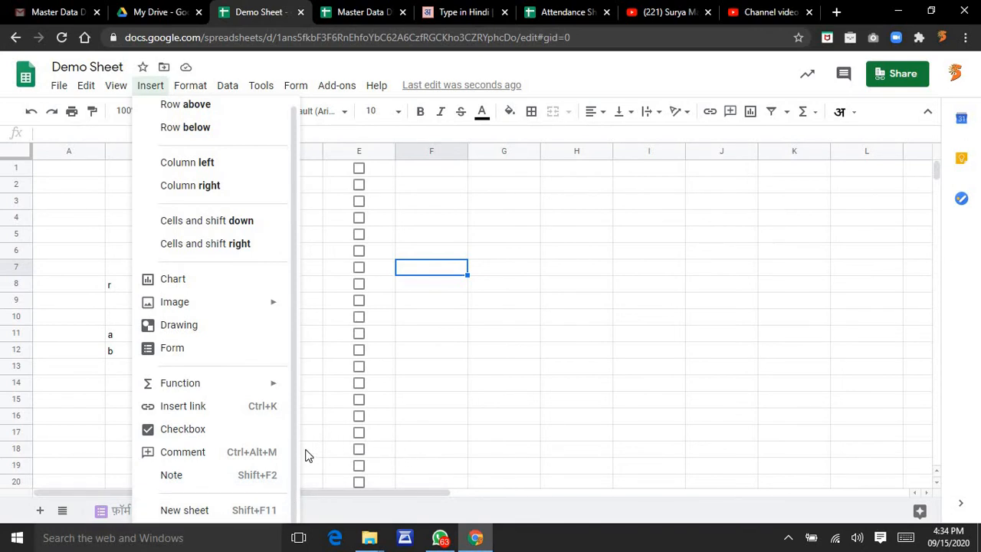
pyautogui.click(463, 378)
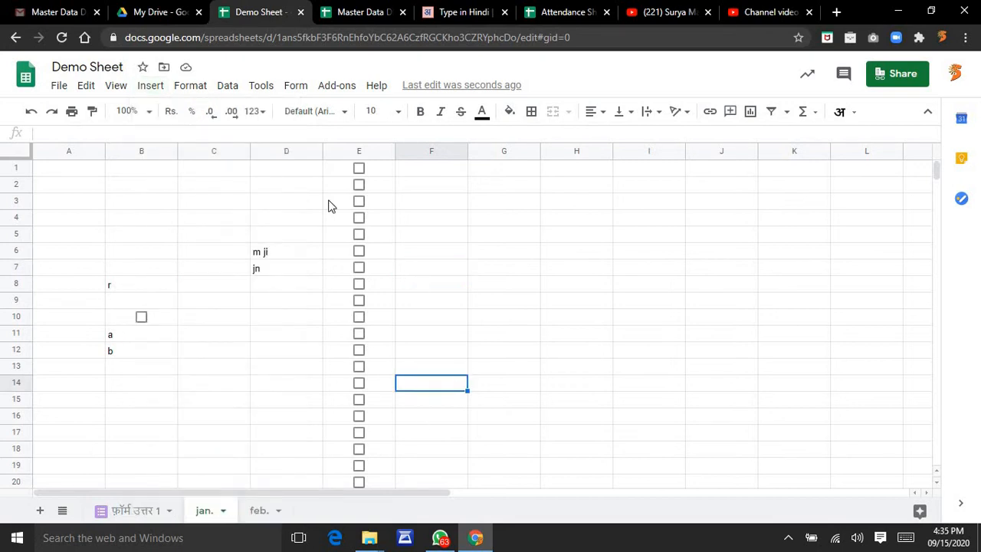
# Look through the spreadsheet themes from Standard to Coral and close the list without applying one.
pyautogui.click(203, 87)
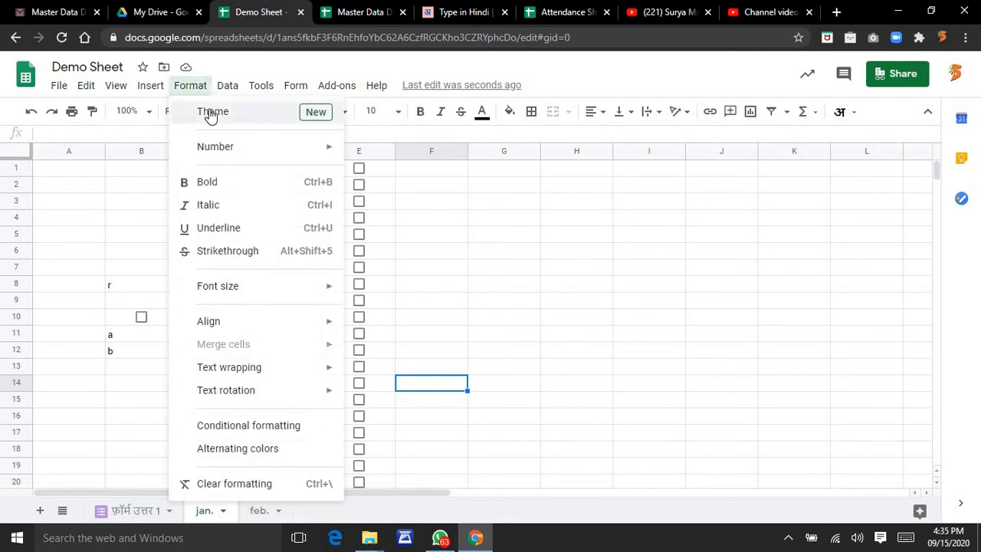
pyautogui.click(211, 114)
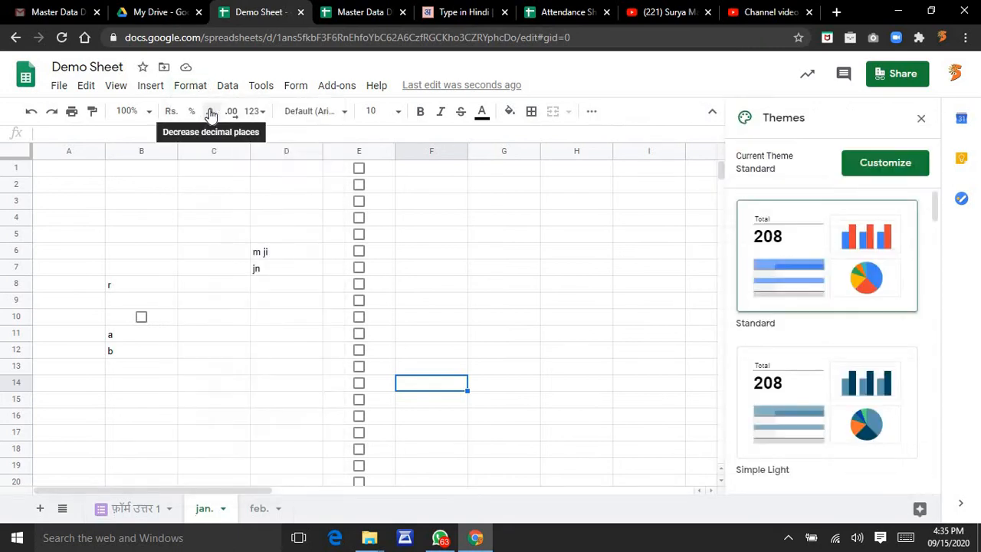
pyautogui.scroll(-3, 826, 307)
pyautogui.scroll(-12, 827, 307)
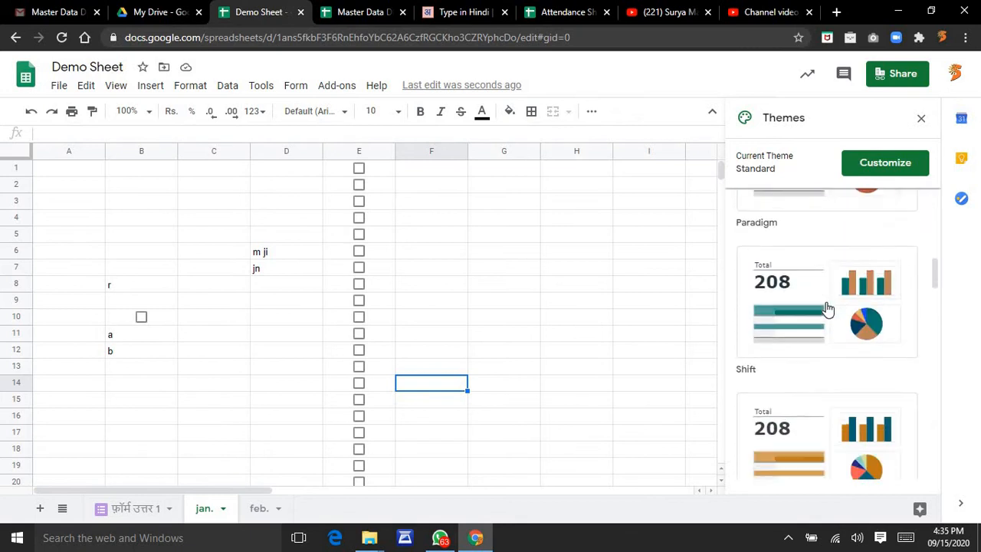
pyautogui.scroll(-3, 826, 307)
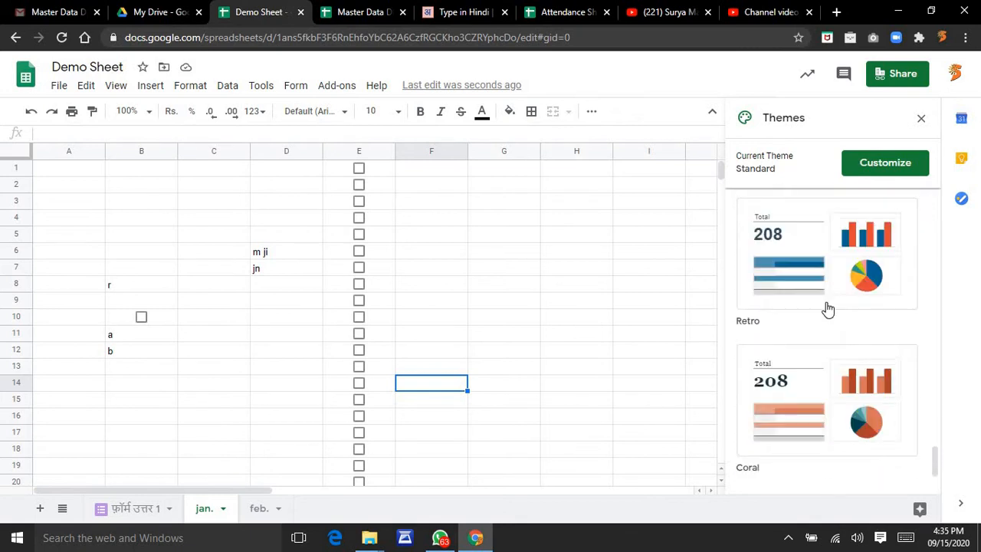
pyautogui.click(922, 120)
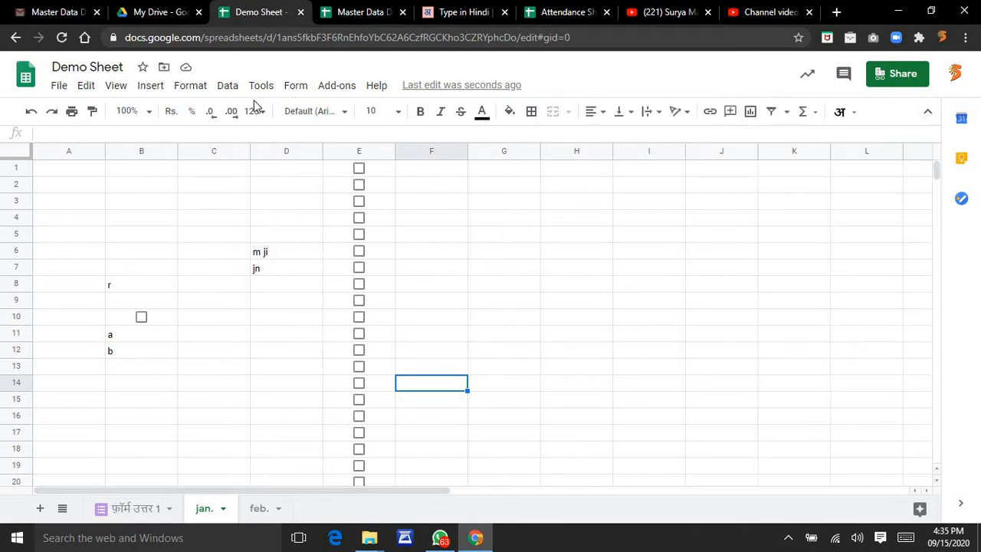
# Select cells H2 to H13 and look through the number formats available for them, without applying one.
pyautogui.click(179, 90)
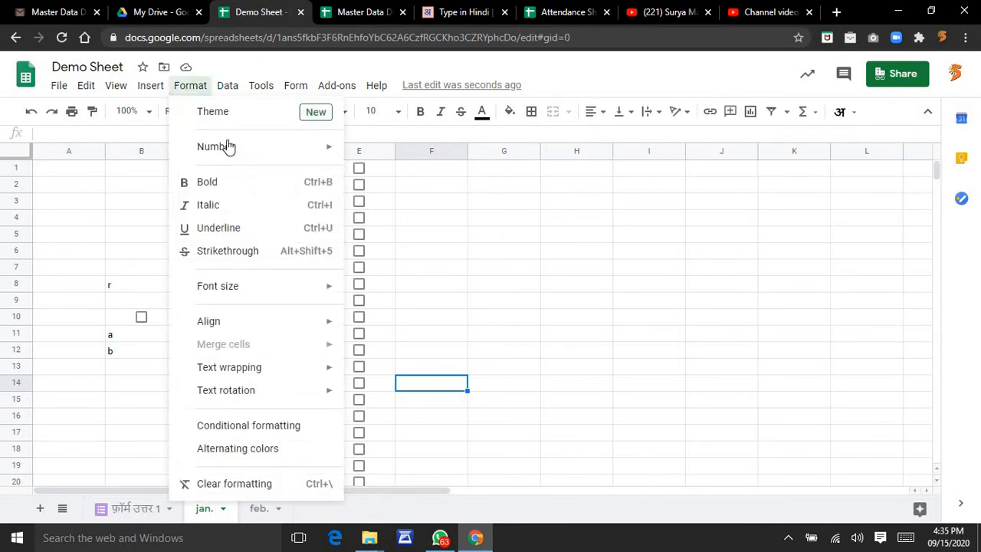
pyautogui.moveTo(232, 152)
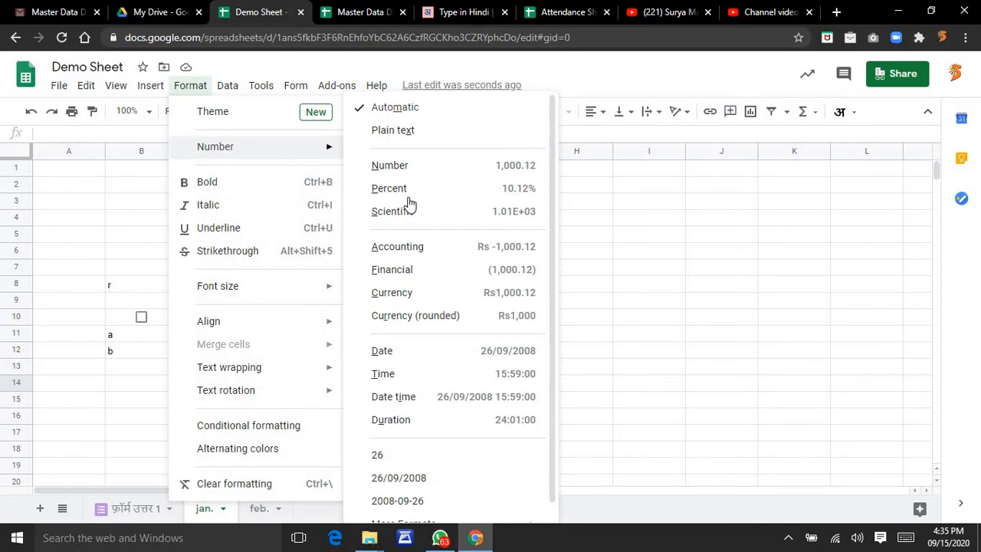
pyautogui.click(576, 188)
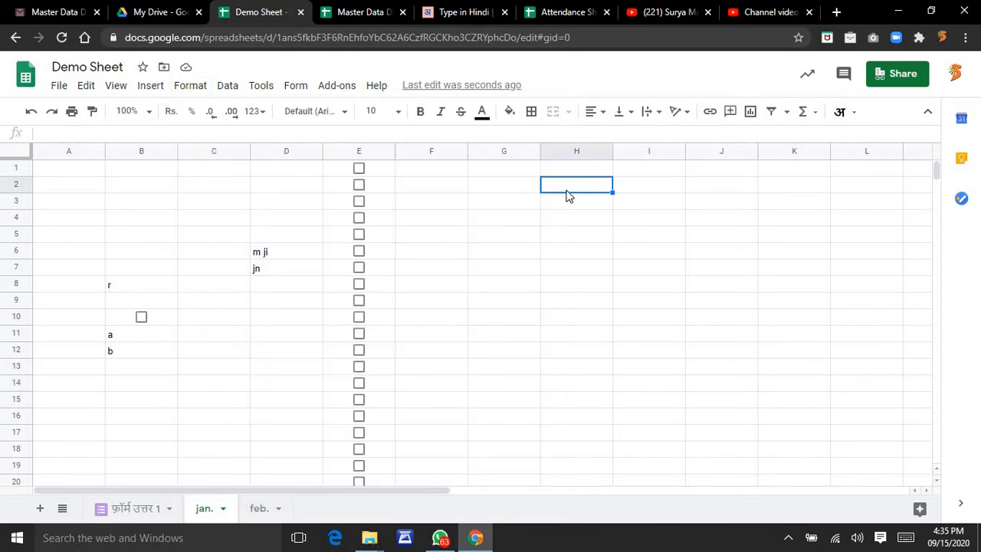
pyautogui.moveTo(571, 194); pyautogui.dragTo(580, 372)
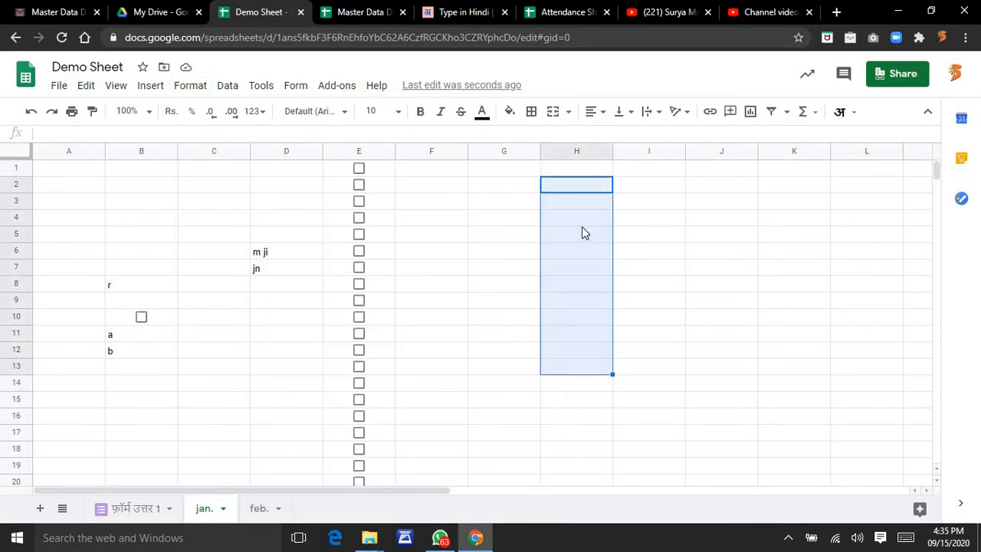
pyautogui.click(253, 111)
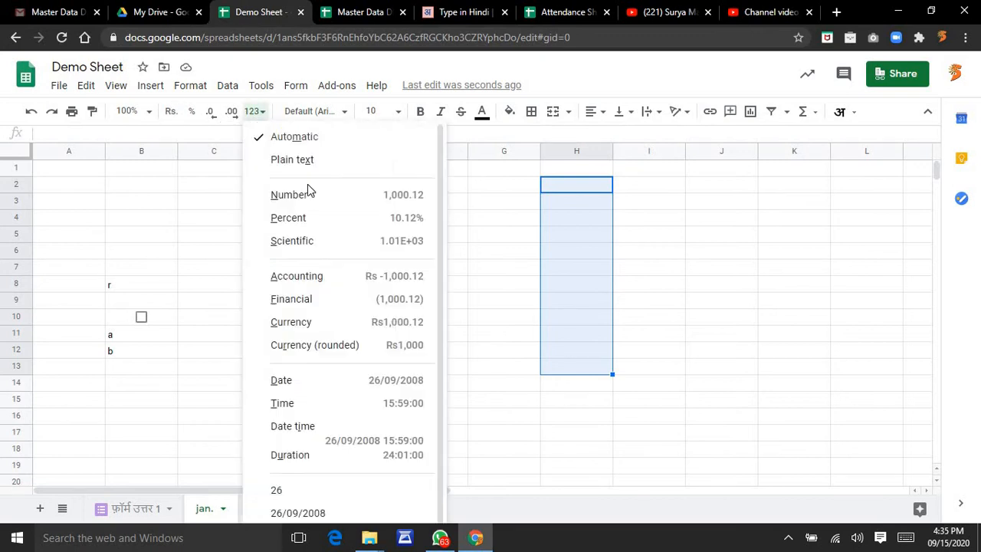
pyautogui.click(189, 86)
pyautogui.moveTo(219, 149)
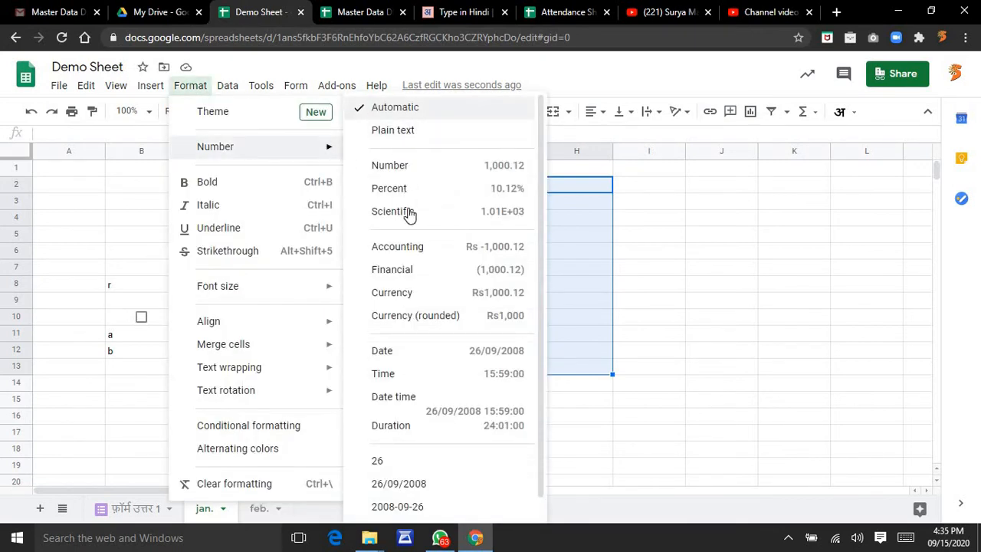
pyautogui.scroll(-1, 427, 387)
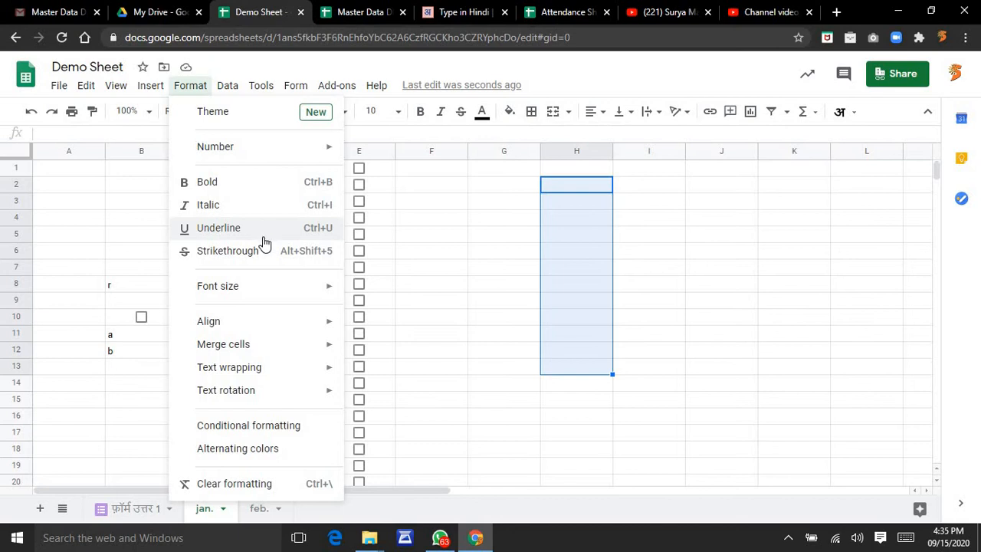
# Look through the font size, alignment and cell merging options for cells H2 to H13.
pyautogui.moveTo(255, 296)
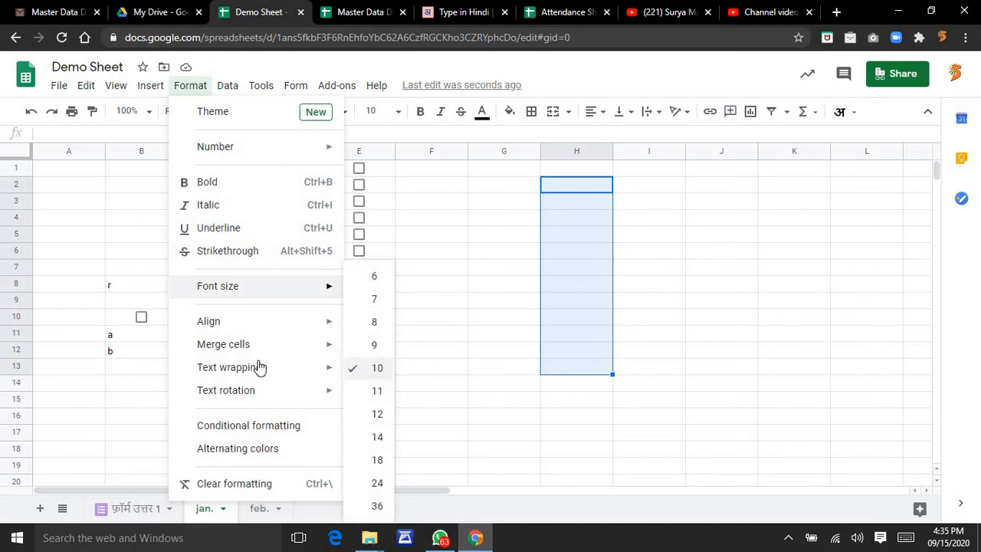
pyautogui.moveTo(277, 320)
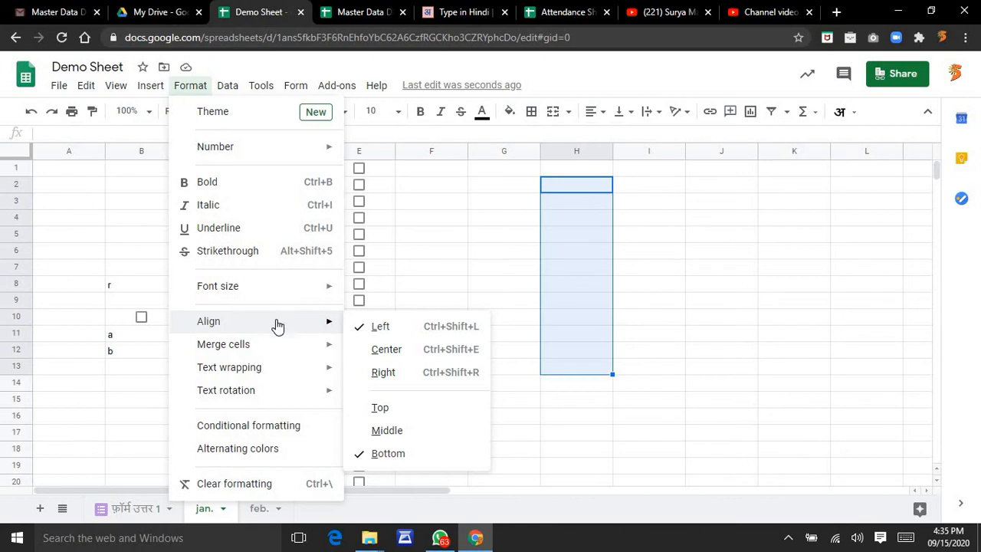
pyautogui.moveTo(278, 344)
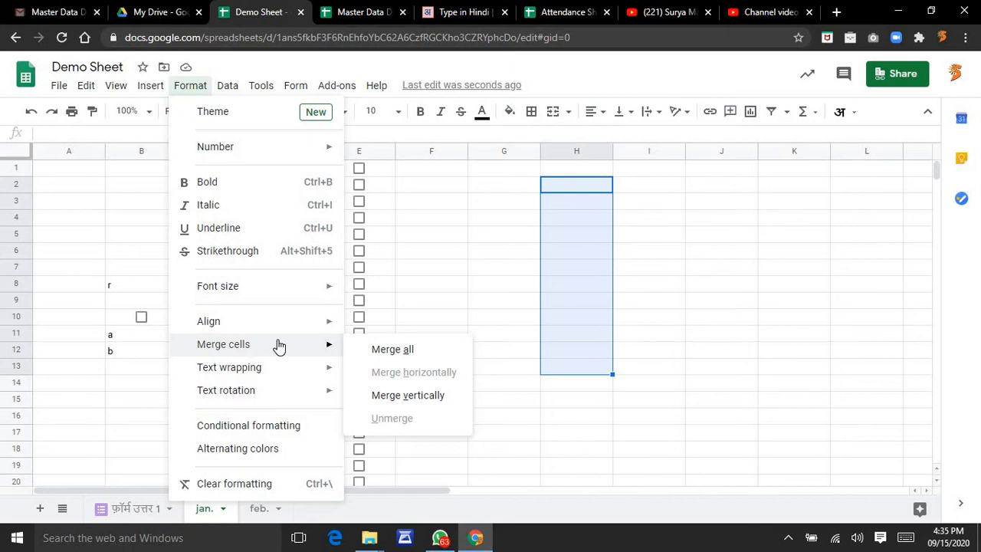
pyautogui.moveTo(227, 85)
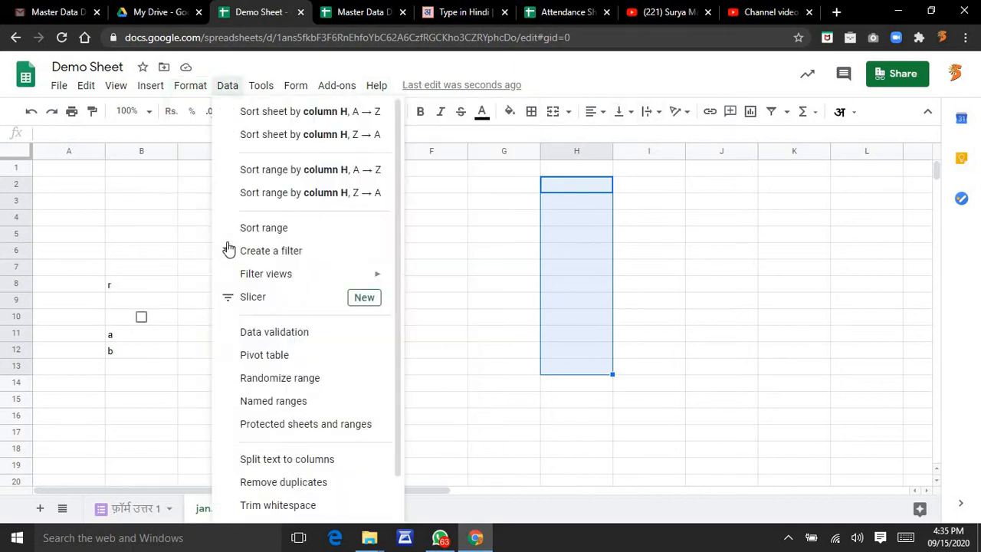
pyautogui.moveTo(190, 85)
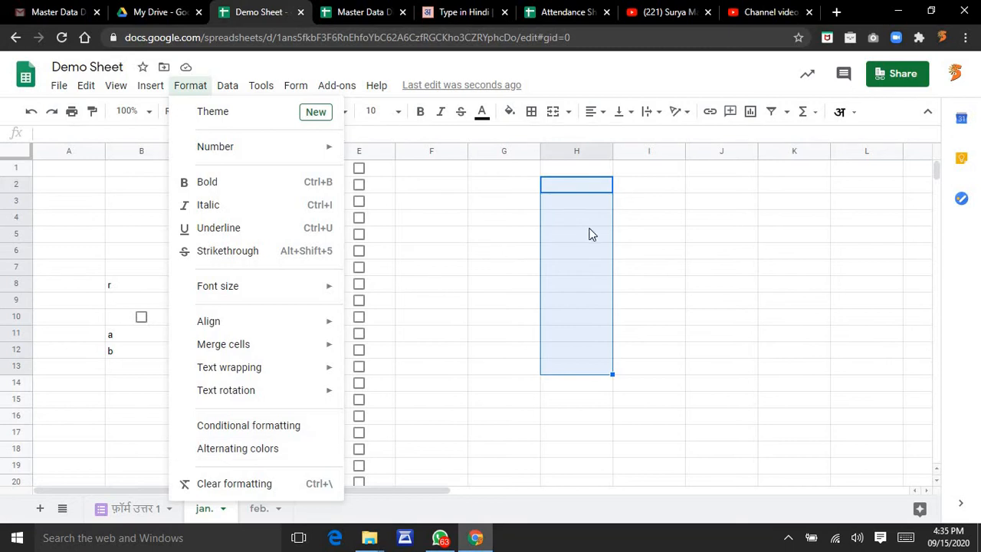
# Delete all contents of the jan. sheet, including the checkboxes in column E and cell B10.
pyautogui.click(91, 184)
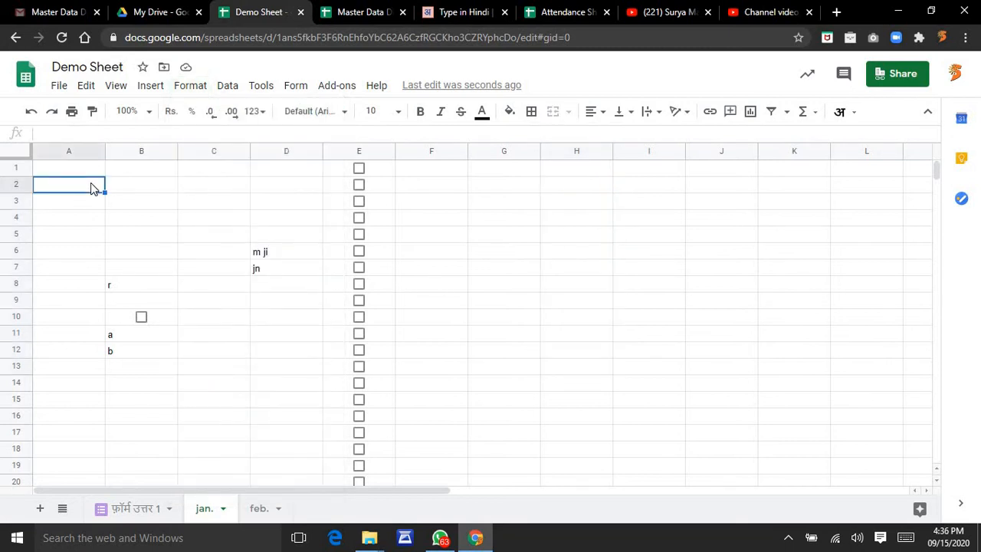
pyautogui.hotkey('ctrl', 'a')
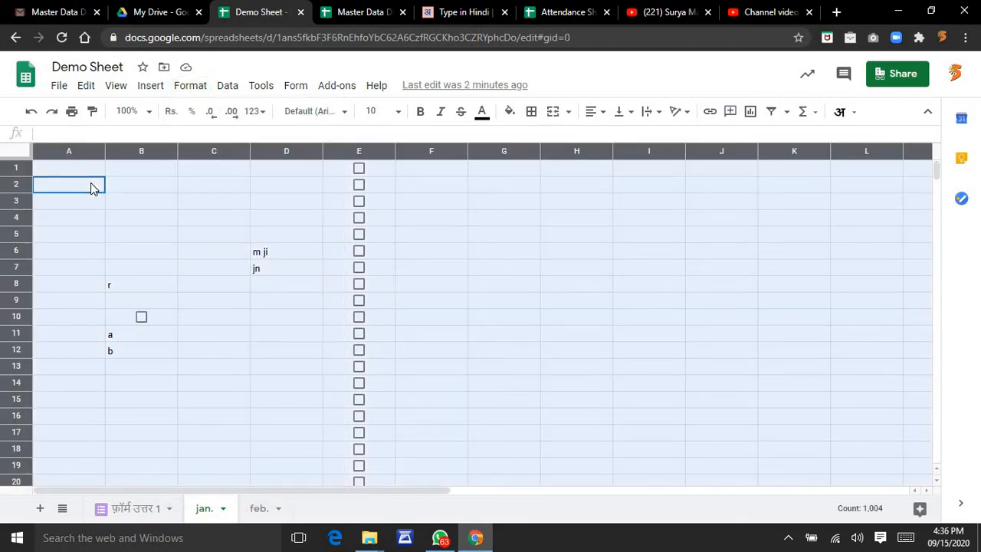
pyautogui.press('Delete')
pyautogui.click(95, 185)
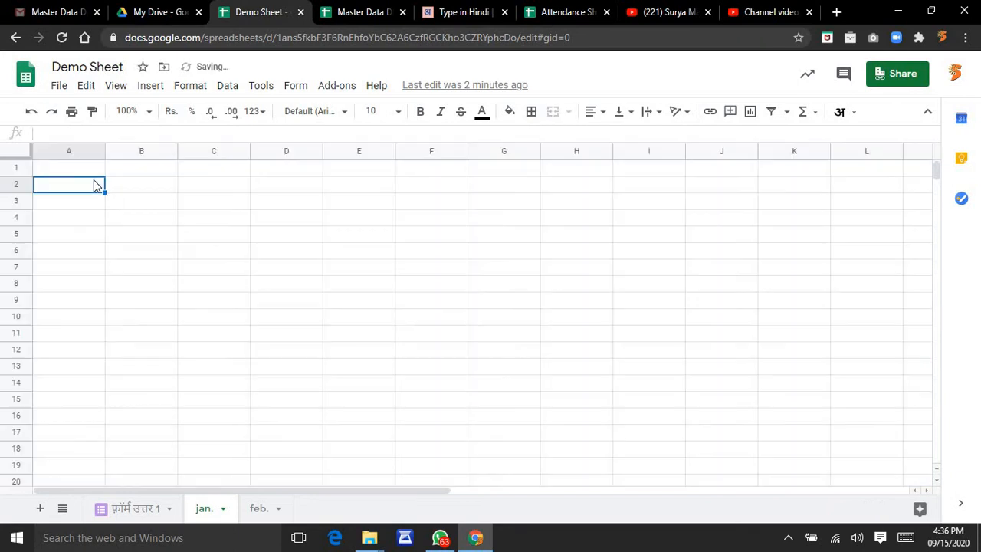
# Apply alternating colors to cell C5 with the cyan default style.
pyautogui.click(223, 239)
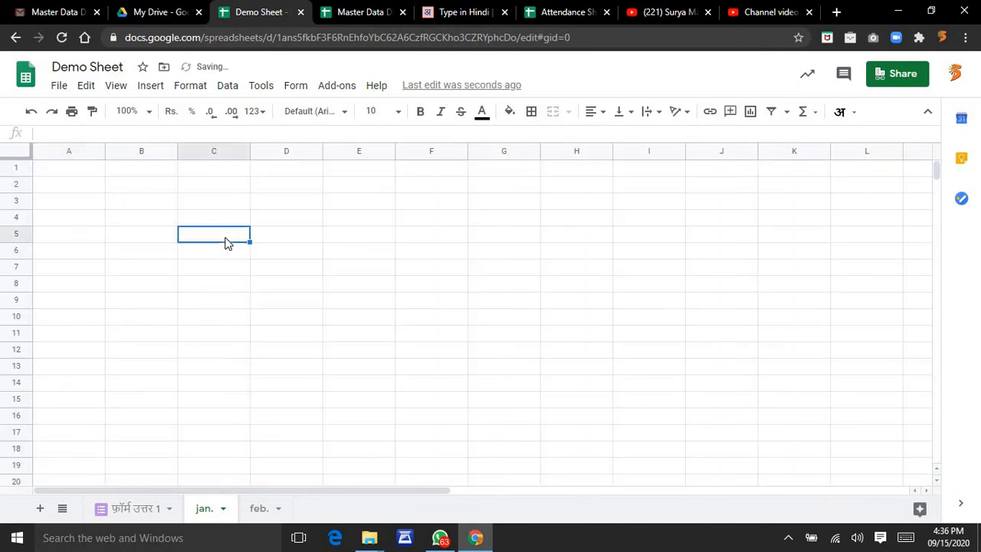
pyautogui.click(192, 86)
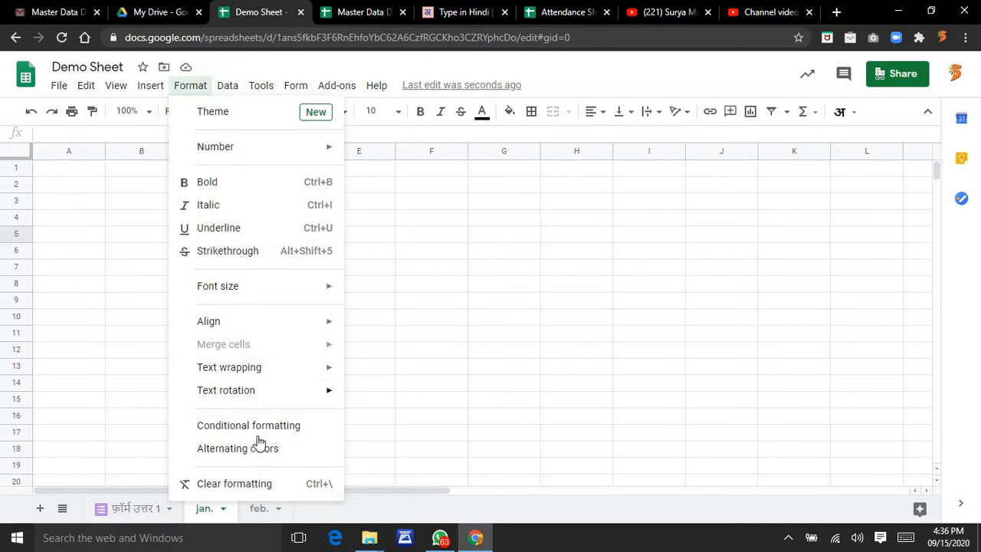
pyautogui.click(238, 449)
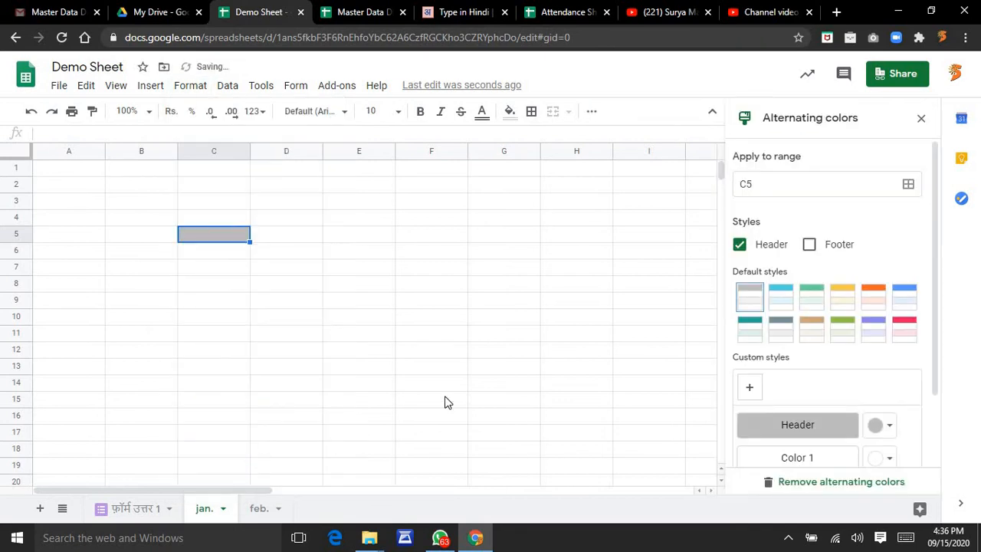
pyautogui.click(782, 299)
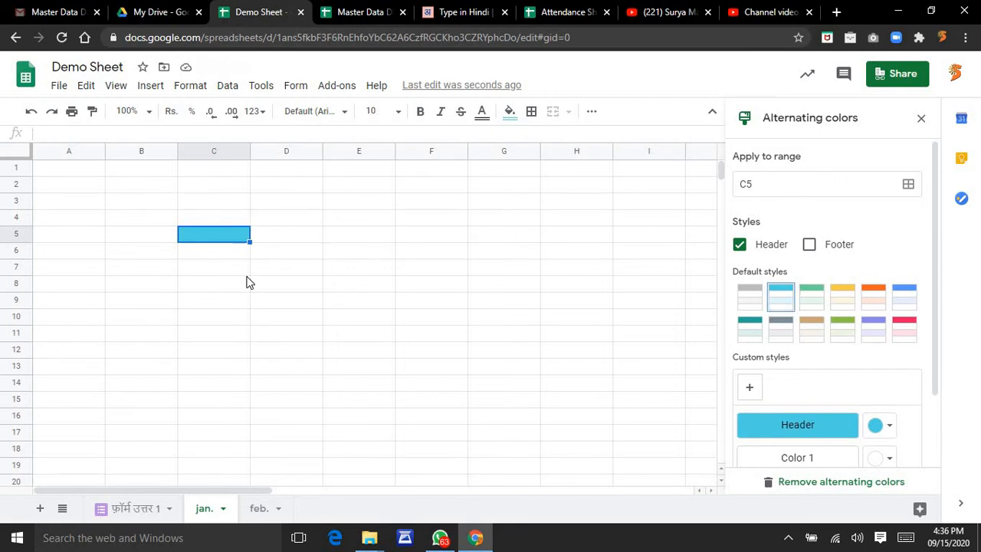
# Try to extend the alternating colors to the range A:H1000, and close the alternating colors settings.
pyautogui.click(767, 184)
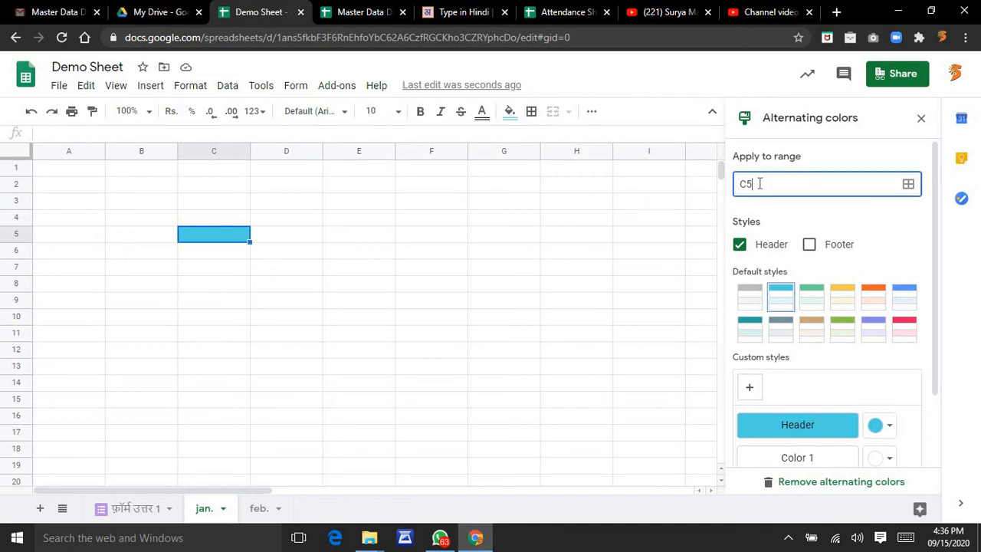
pyautogui.hotkey('ctrl', 'a')
pyautogui.write('A')
pyautogui.click(910, 186)
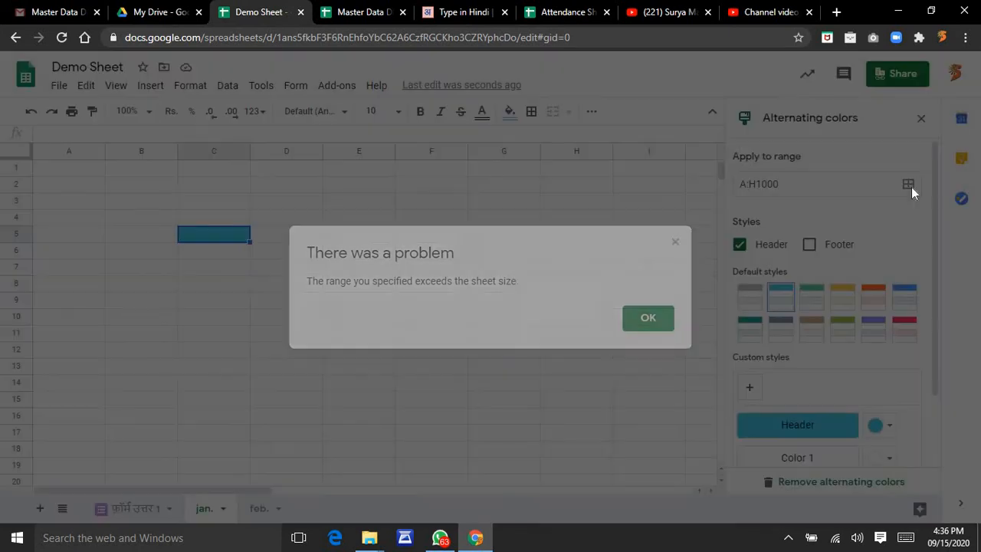
pyautogui.click(646, 319)
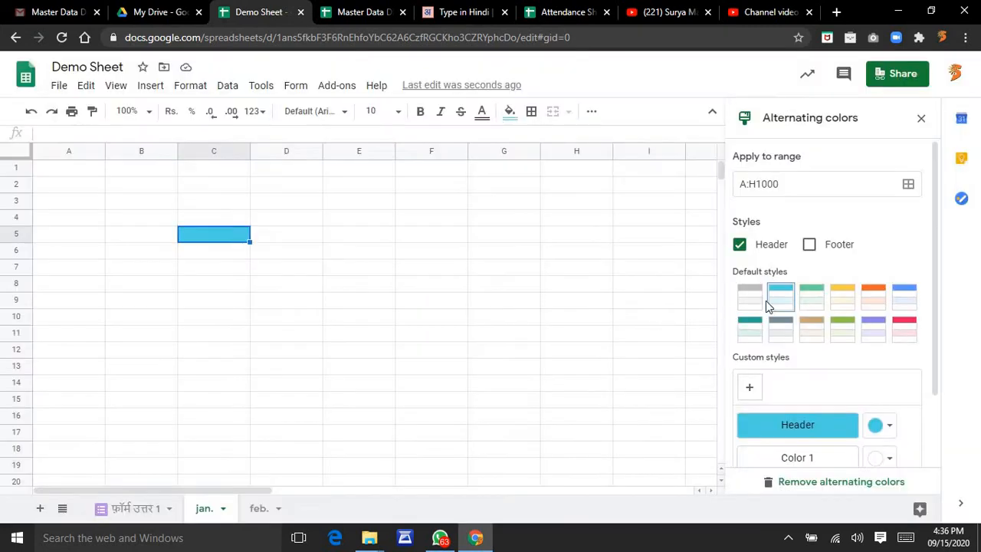
pyautogui.scroll(-2, 843, 431)
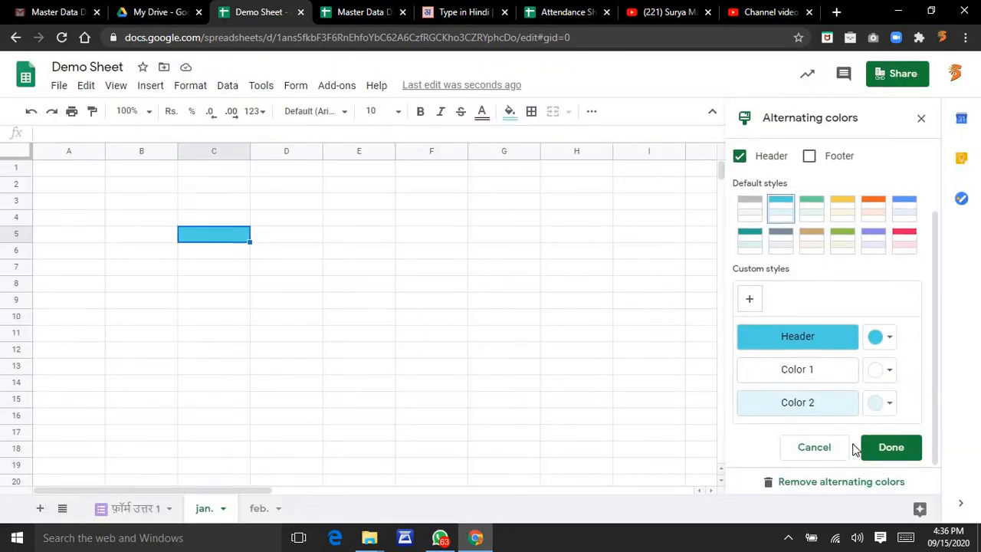
pyautogui.click(895, 447)
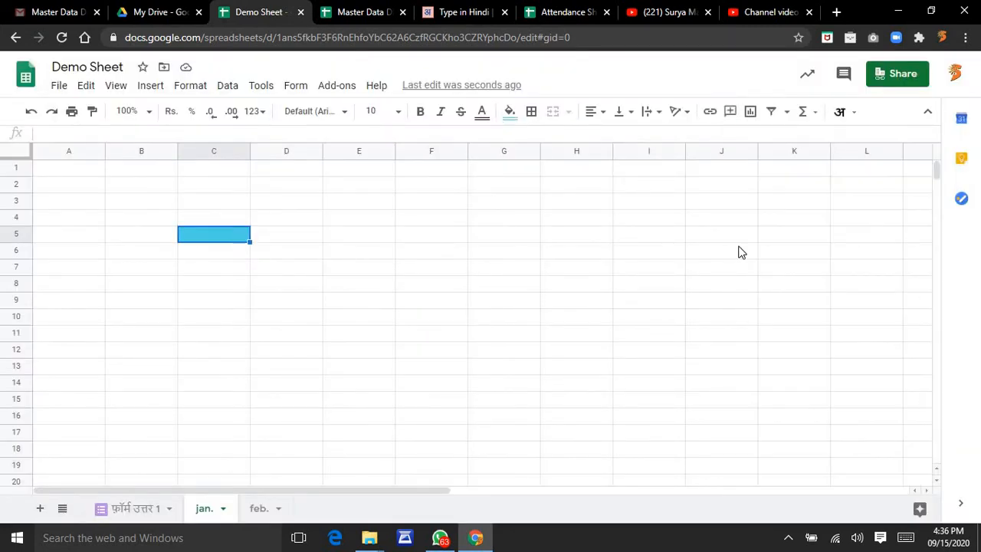
# Clear the formatting of the entire jan. sheet.
pyautogui.click(69, 170)
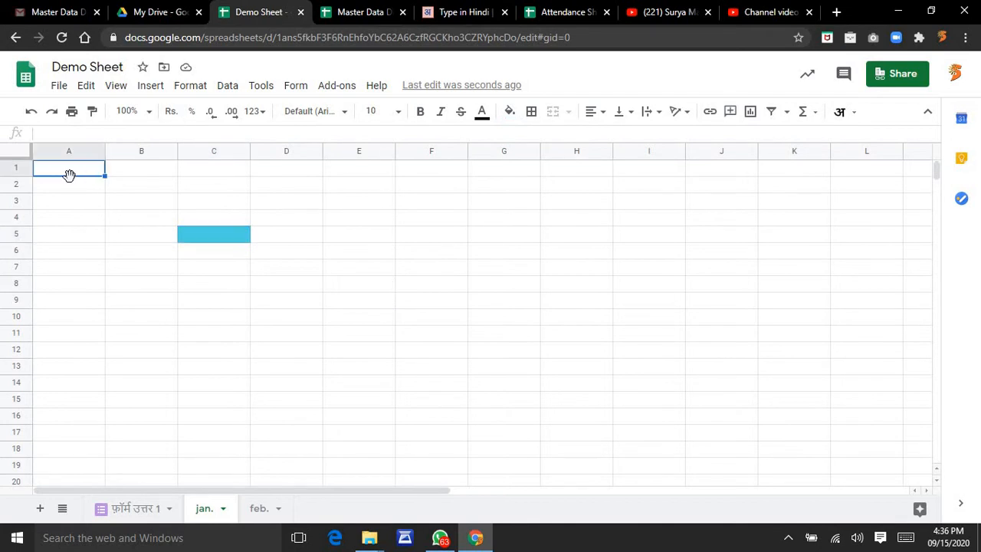
pyautogui.hotkey('ctrl', 'a')
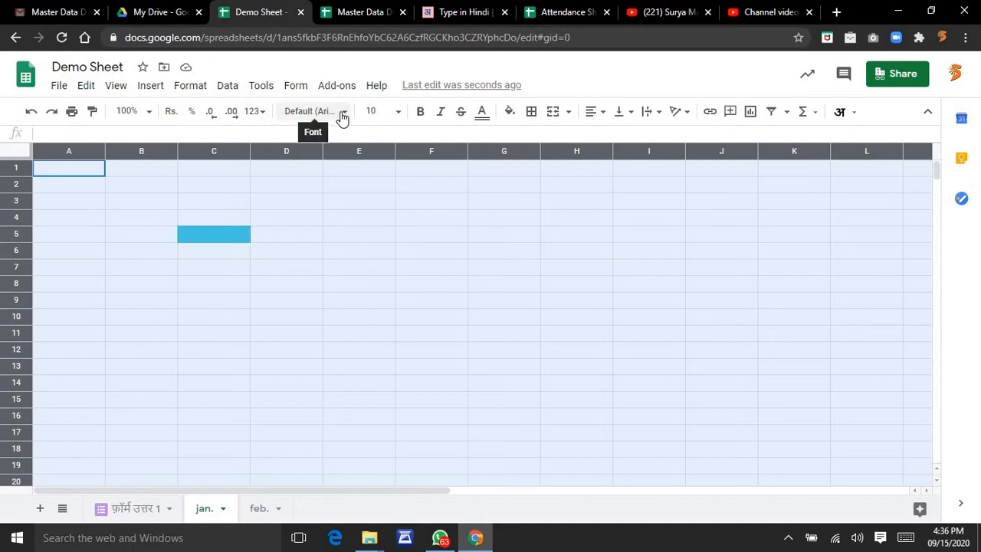
pyautogui.click(191, 87)
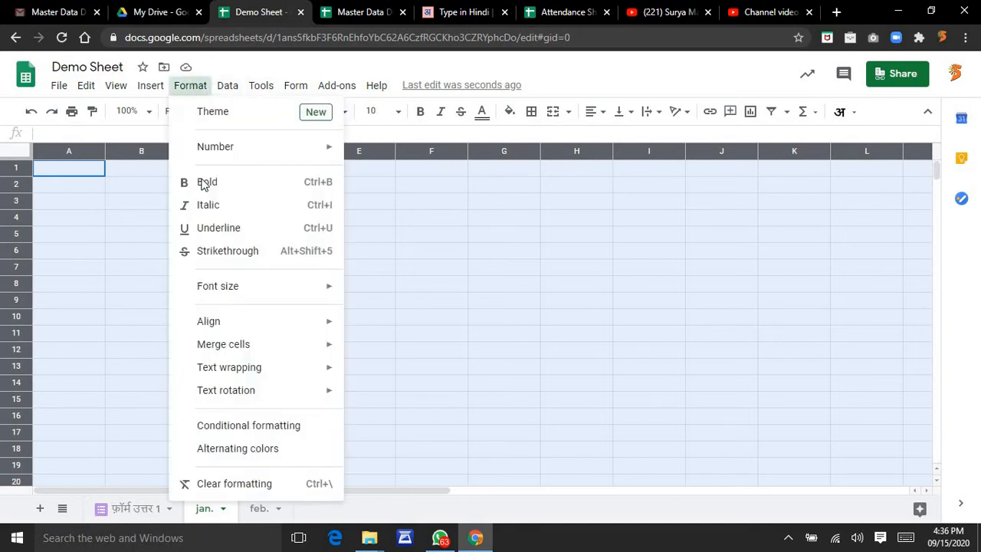
pyautogui.click(235, 484)
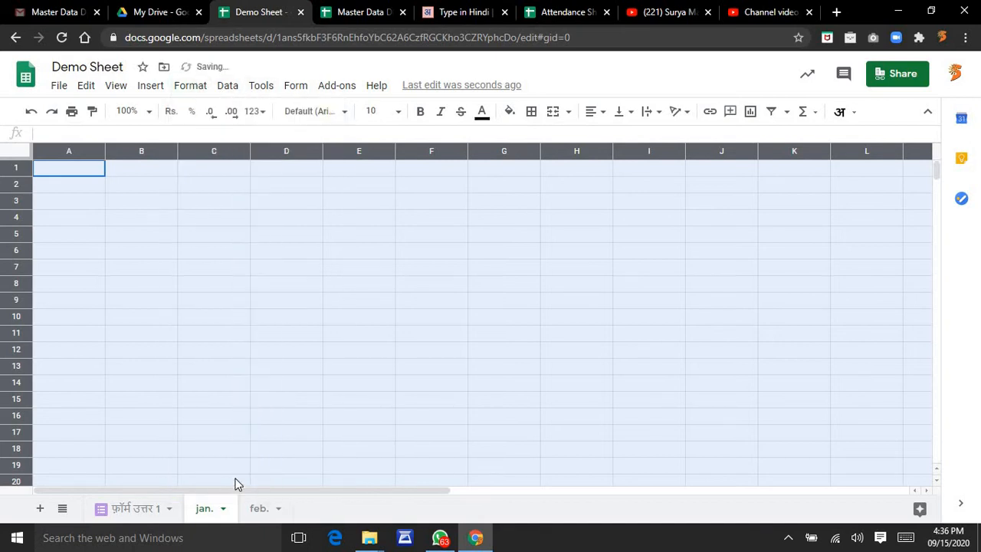
# Apply alternating colors with a header in the cyan default style to the whole sheet and check the banding out to column Z.
pyautogui.click(191, 86)
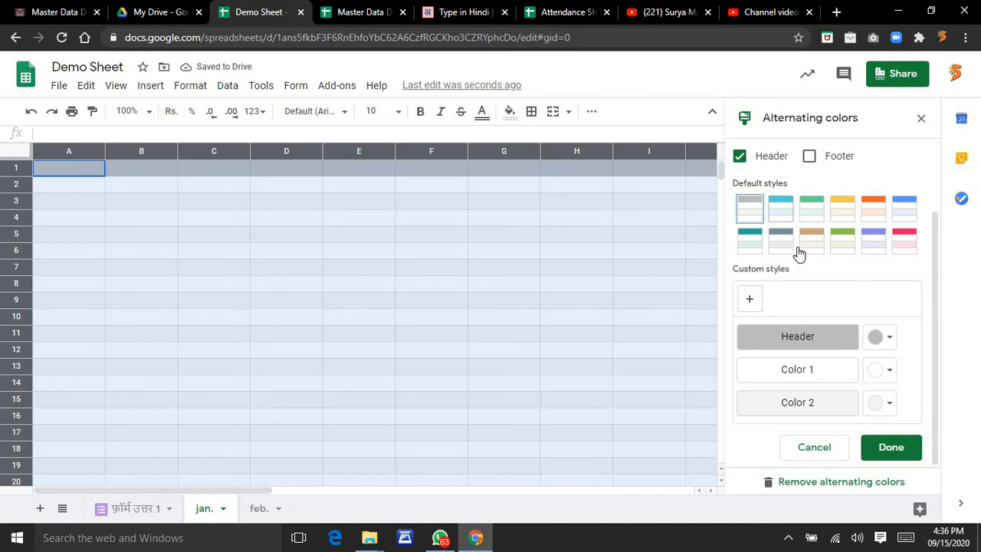
pyautogui.click(893, 450)
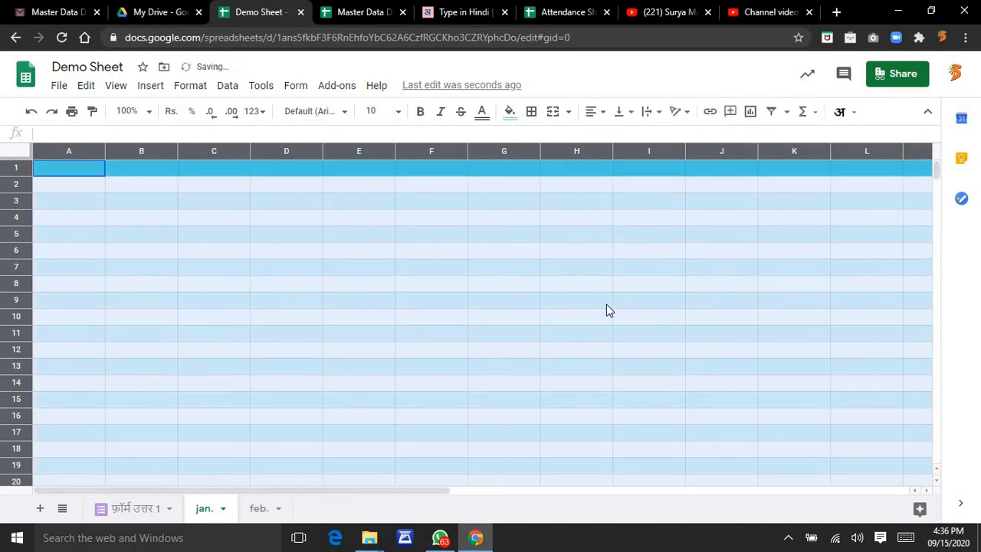
pyautogui.click(607, 307)
pyautogui.hscroll(10, 606, 307)
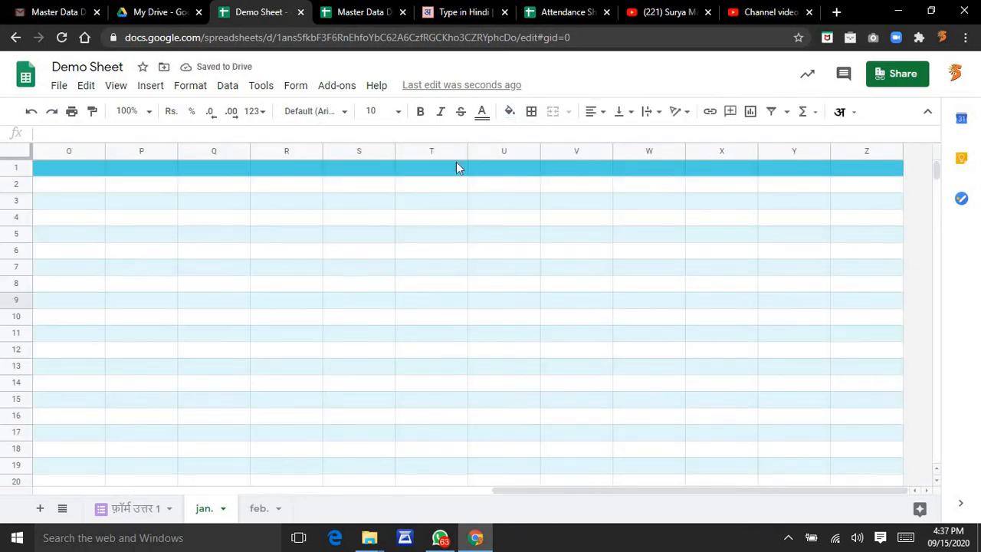
# Look at the text wrapping and text rotation options without applying any.
pyautogui.click(186, 88)
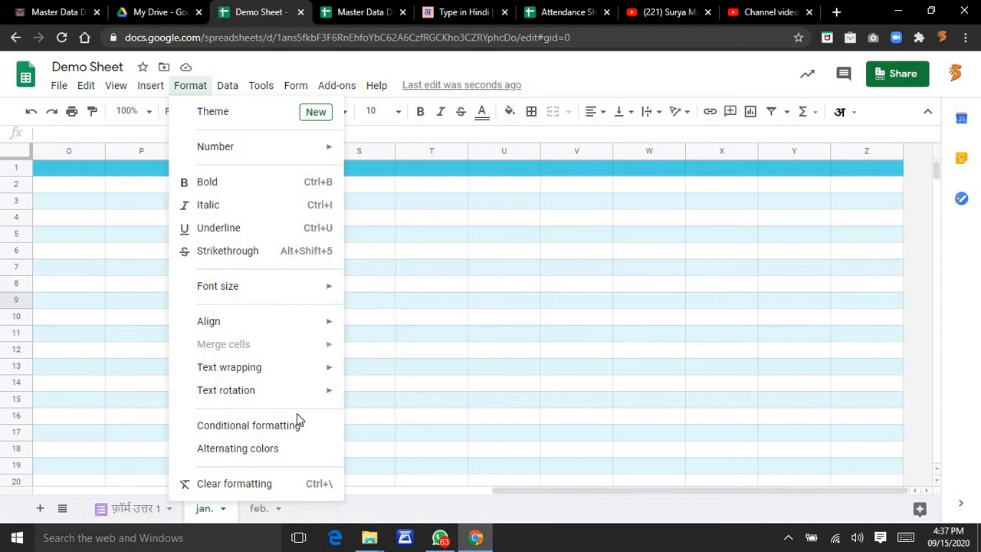
pyautogui.moveTo(269, 373)
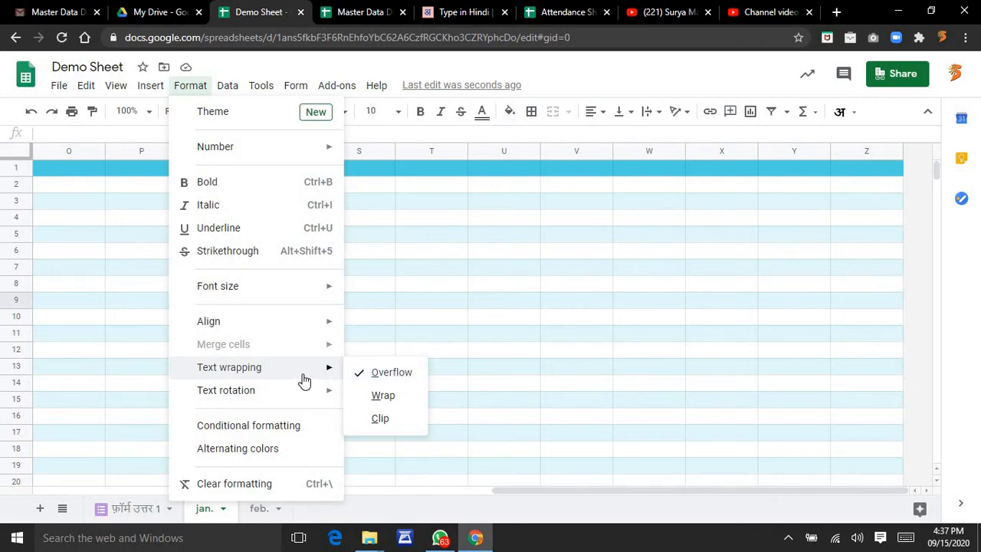
pyautogui.moveTo(280, 393)
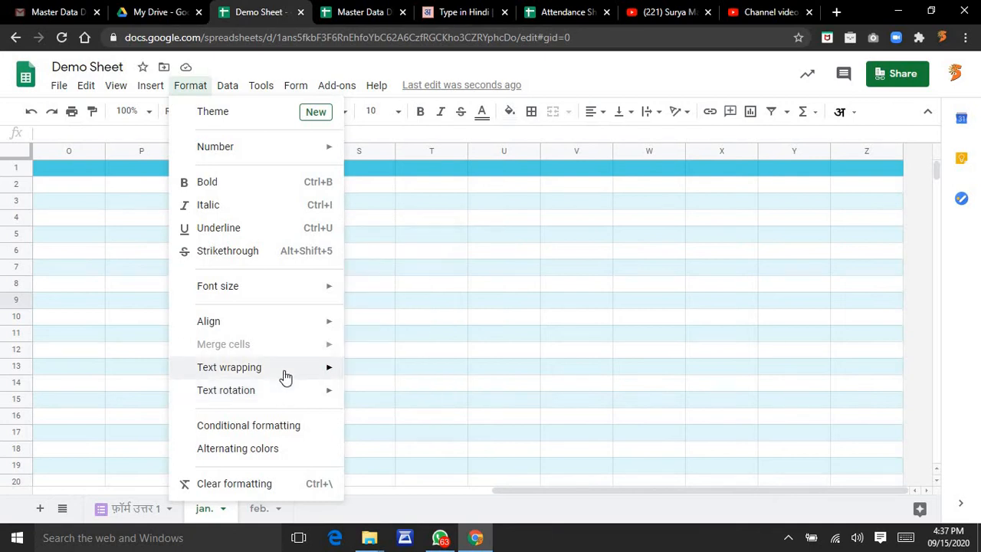
pyautogui.click(429, 288)
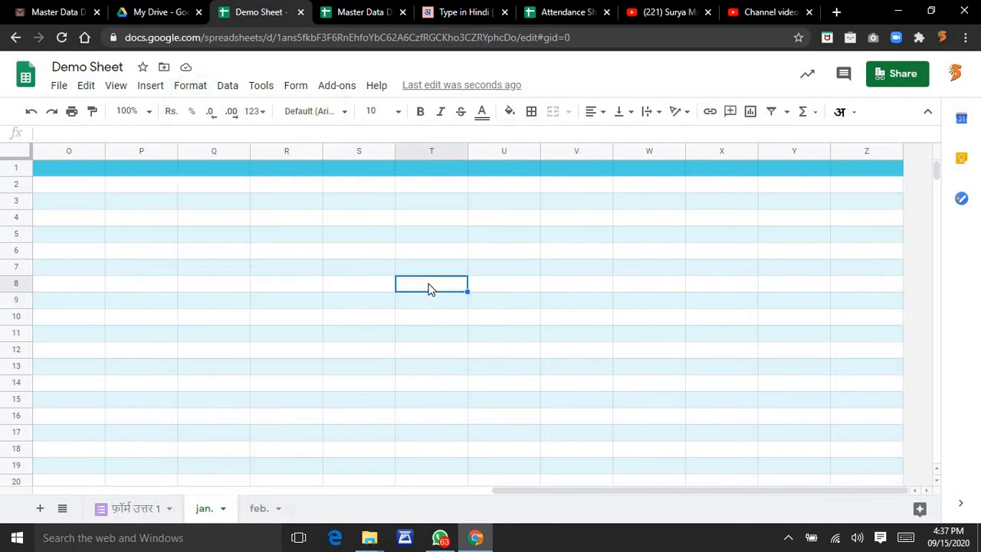
# Look through the sorting, filter, slicer and data validation options without applying any.
pyautogui.click(229, 90)
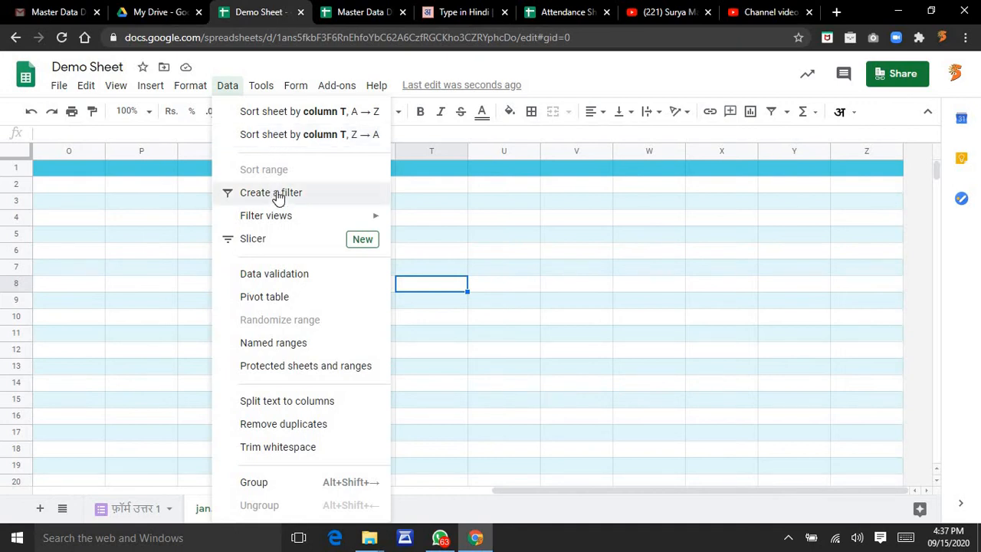
pyautogui.moveTo(281, 217)
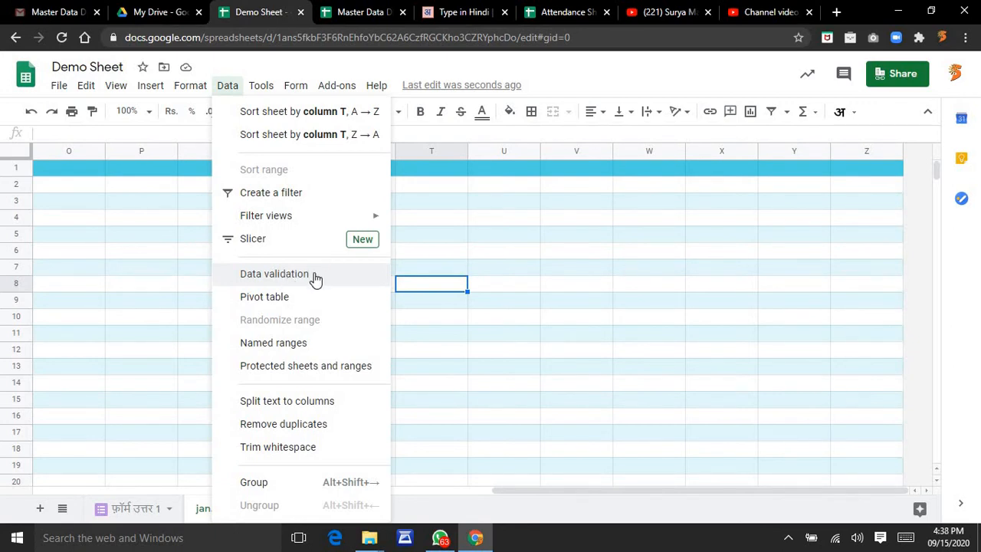
pyautogui.click(118, 188)
pyautogui.moveTo(57, 151); pyautogui.dragTo(230, 179)
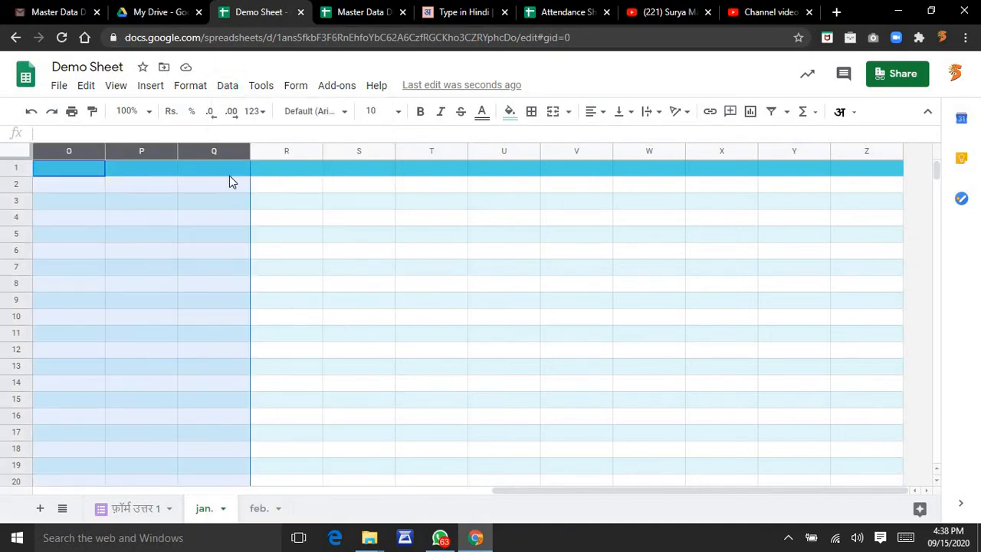
pyautogui.click(345, 289)
# Add a dropdown to cell A2 with data validation, using a list from the range B:B.
pyautogui.hscroll(-7, 173, 211)
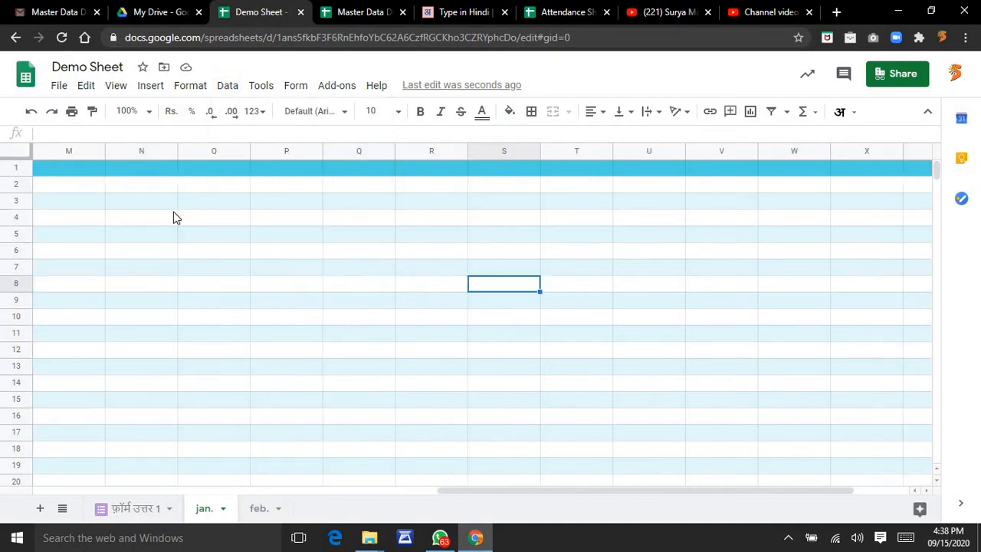
pyautogui.click(66, 188)
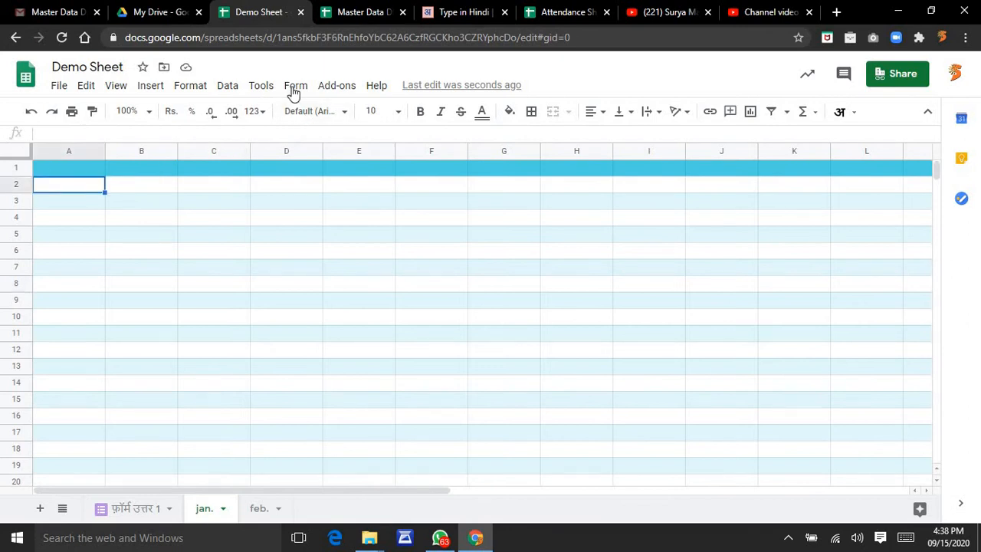
pyautogui.click(230, 85)
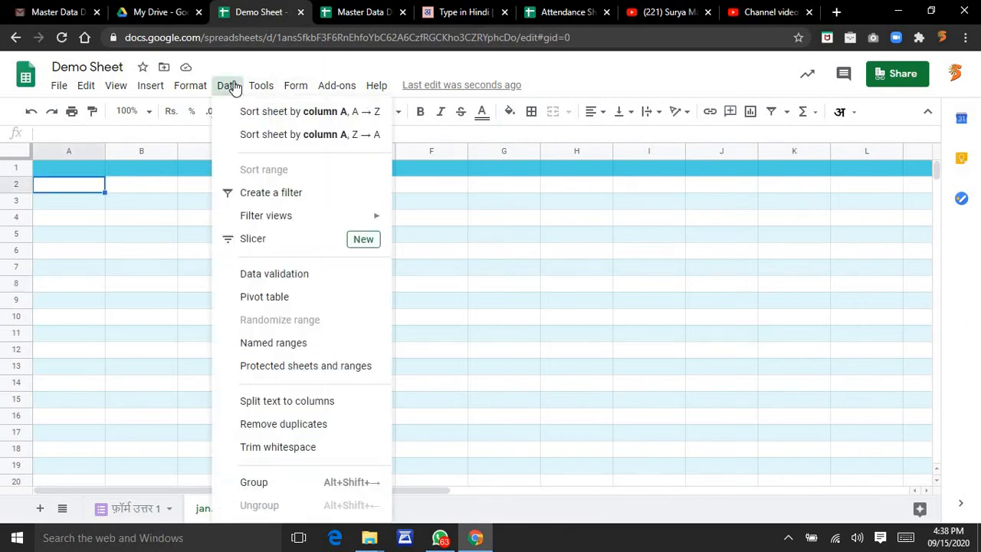
pyautogui.click(283, 282)
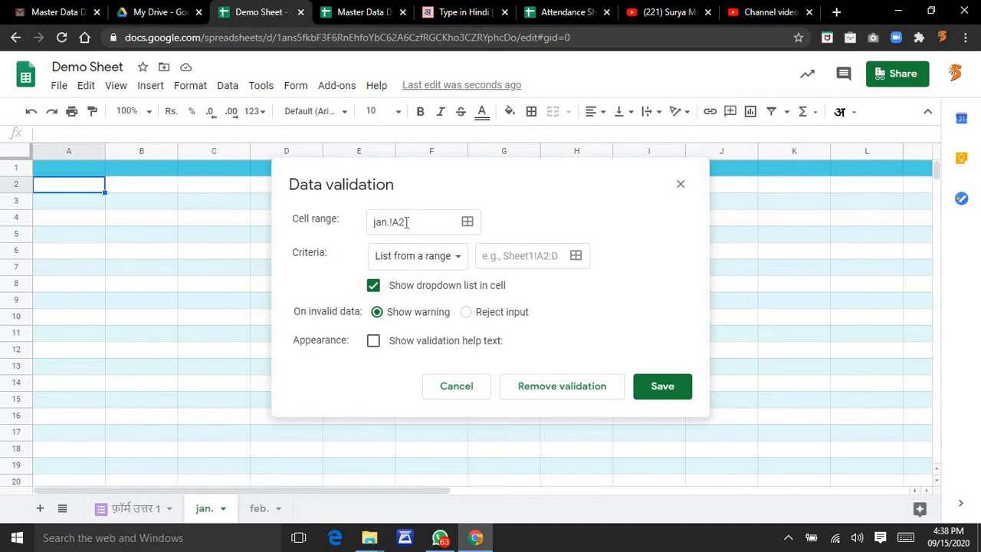
pyautogui.click(457, 259)
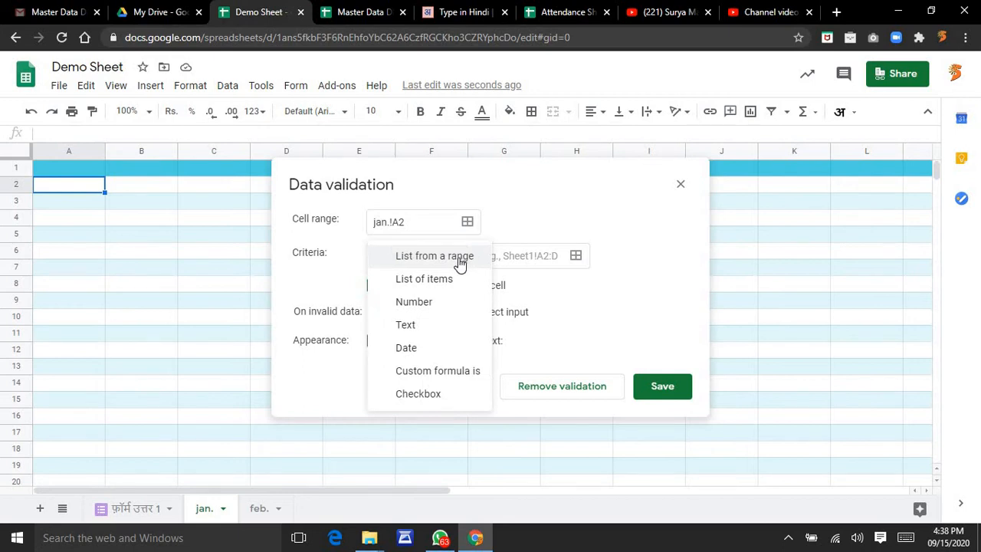
pyautogui.click(575, 256)
pyautogui.click(575, 255)
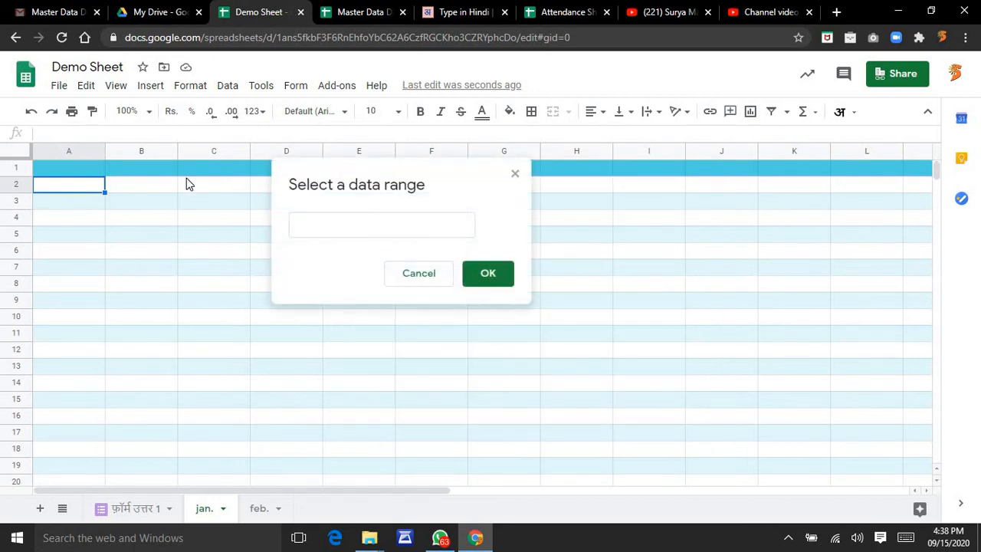
pyautogui.click(153, 146)
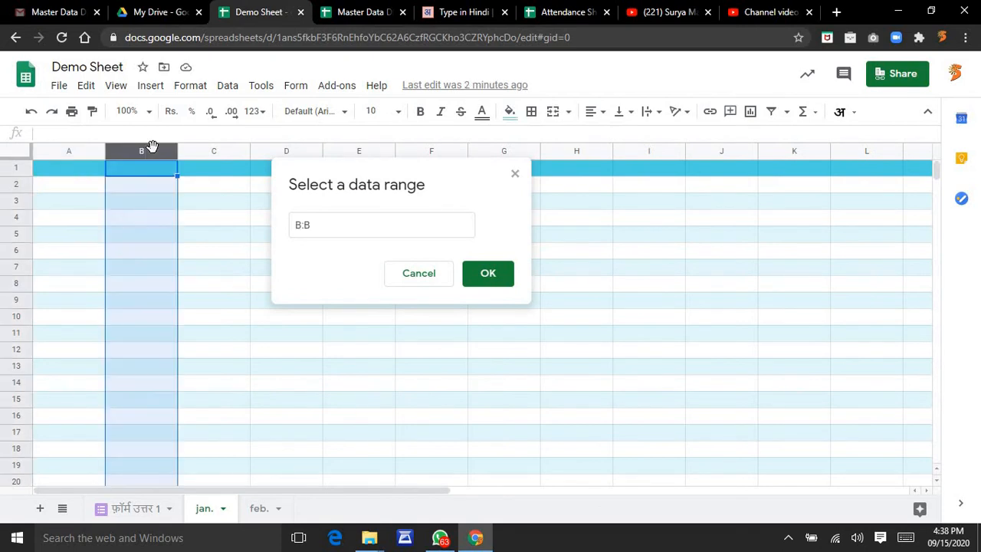
pyautogui.click(494, 278)
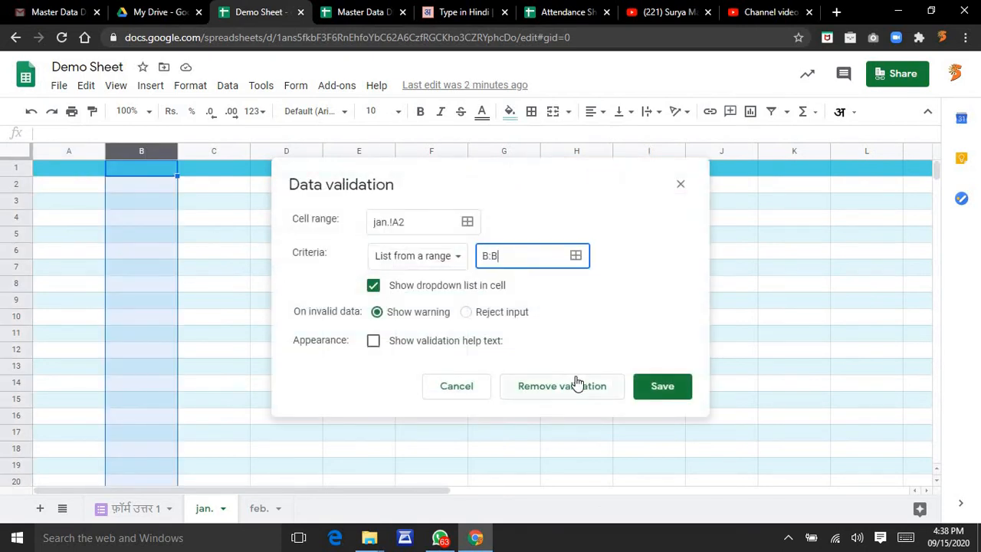
pyautogui.click(664, 388)
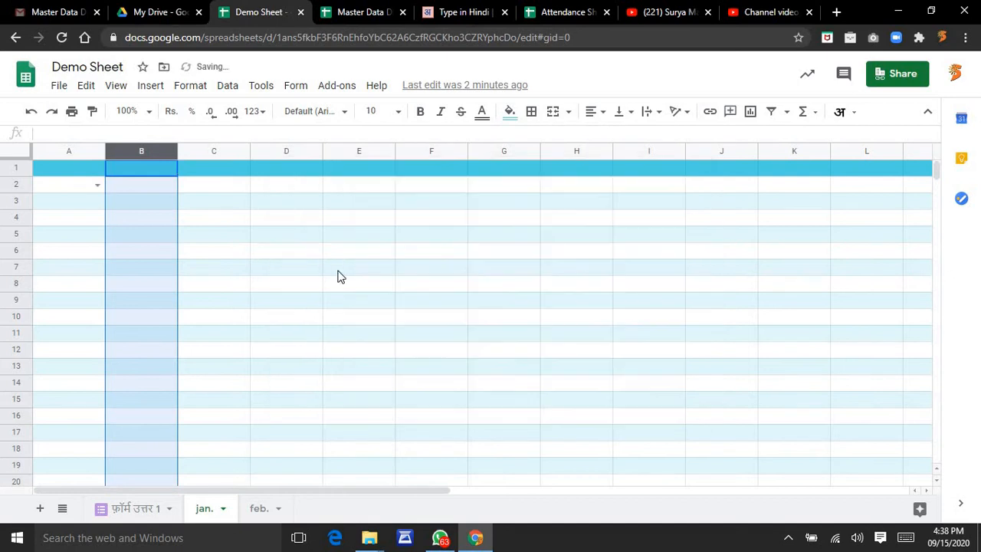
# Enter the source values a, b and c in cells B2 to B4.
pyautogui.click(142, 191)
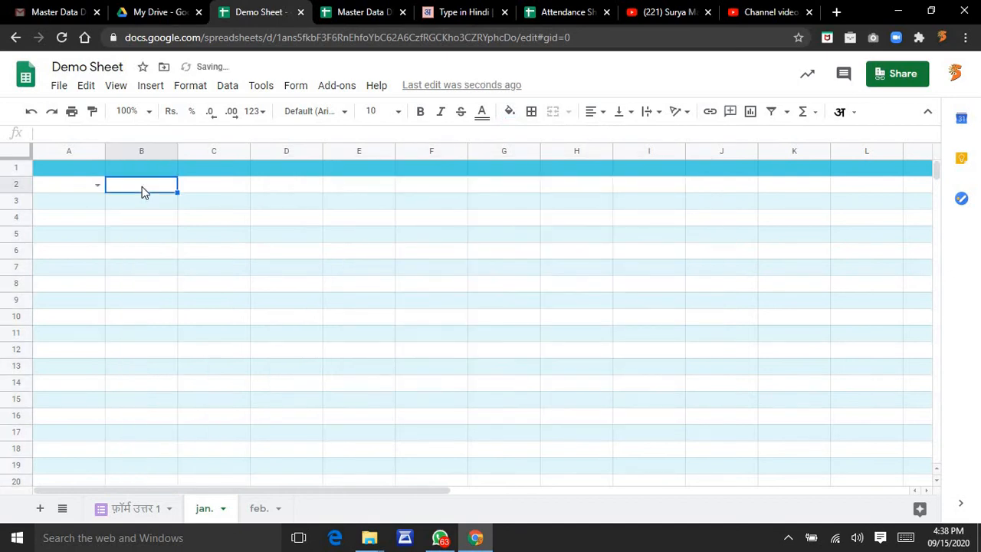
pyautogui.doubleClick(100, 187)
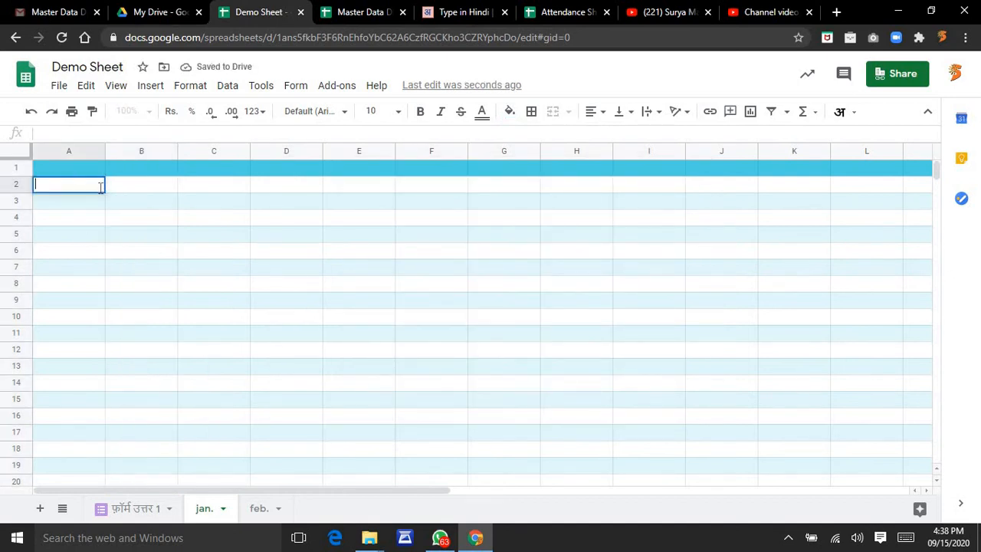
pyautogui.click(150, 197)
pyautogui.click(148, 189)
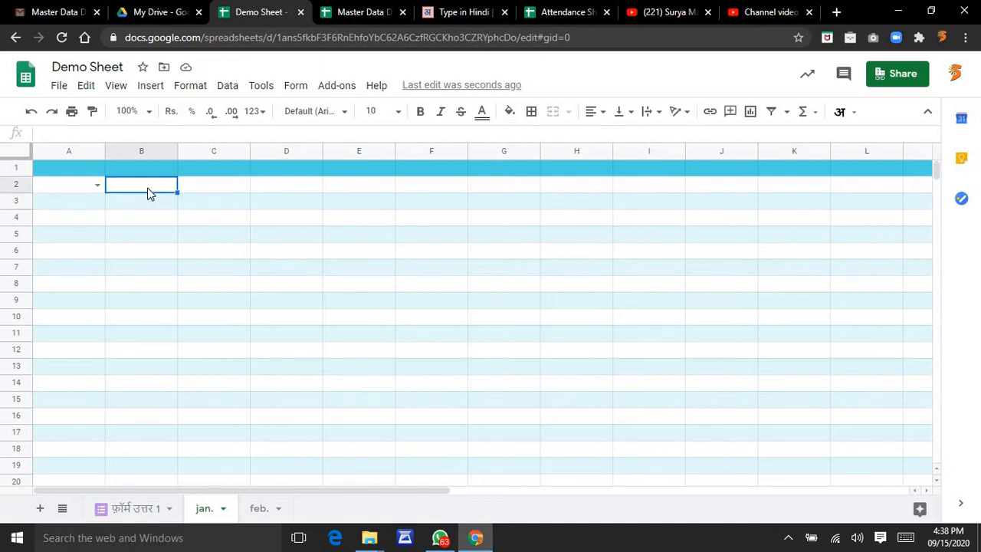
pyautogui.write('a')
pyautogui.click(151, 195)
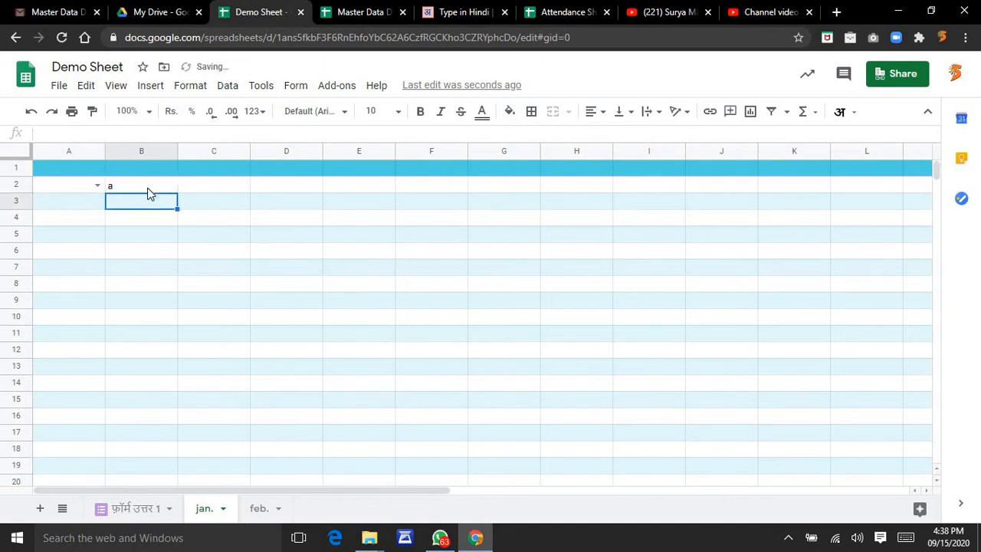
pyautogui.write('b')
pyautogui.press('Return')
pyautogui.write('c')
pyautogui.press('Return')
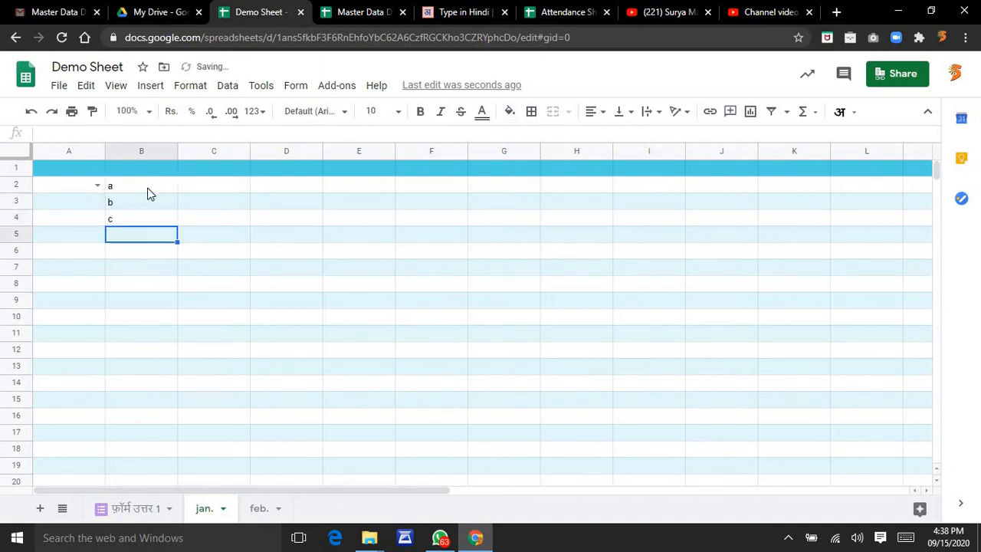
# View the choices in the A2 dropdown and compare them with the source values in column B.
pyautogui.click(98, 186)
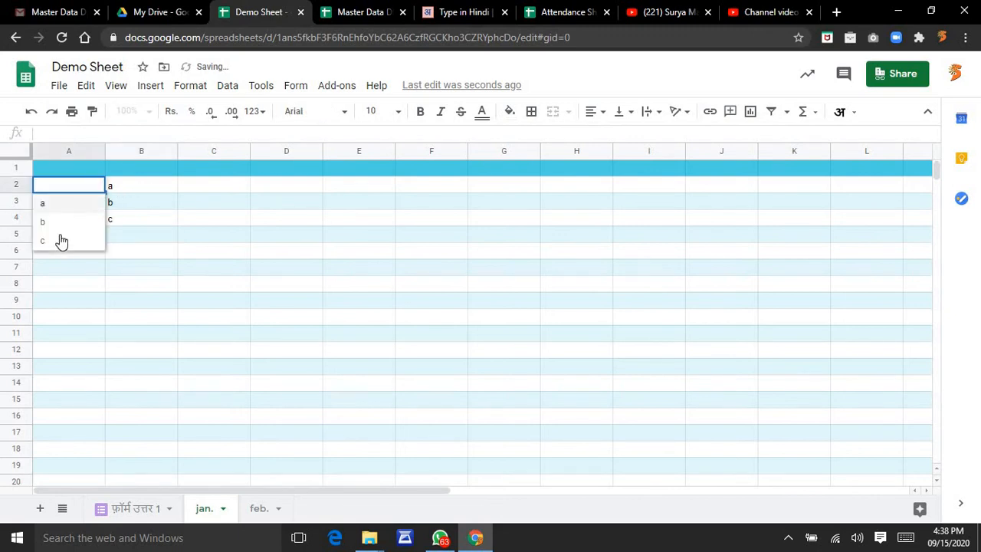
pyautogui.click(128, 246)
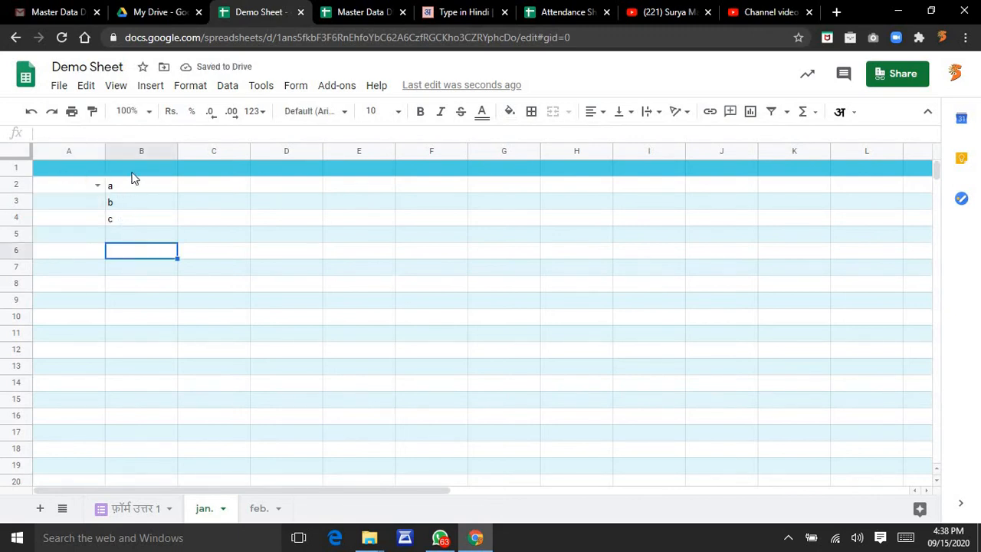
pyautogui.moveTo(129, 187); pyautogui.dragTo(129, 233)
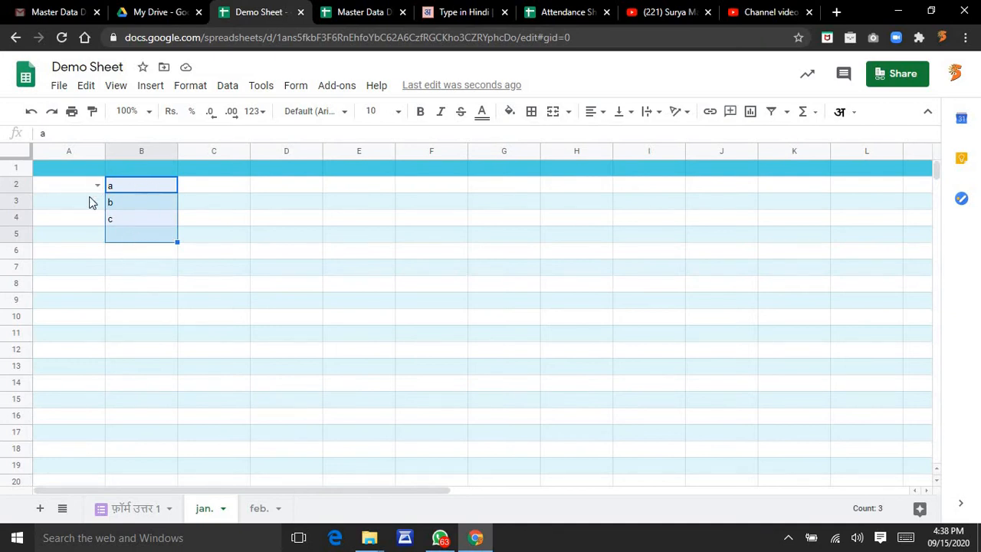
# Delete the dropdown column A and the source list column B.
pyautogui.click(79, 151)
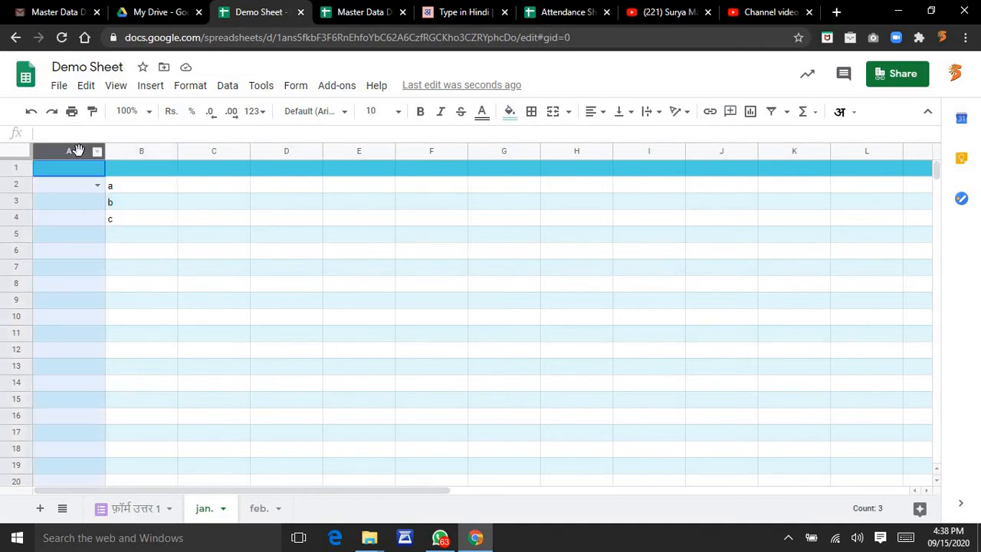
pyautogui.hotkey('ctrl', 'alt', '-')
pyautogui.hotkey('ctrl', 'alt', '-')
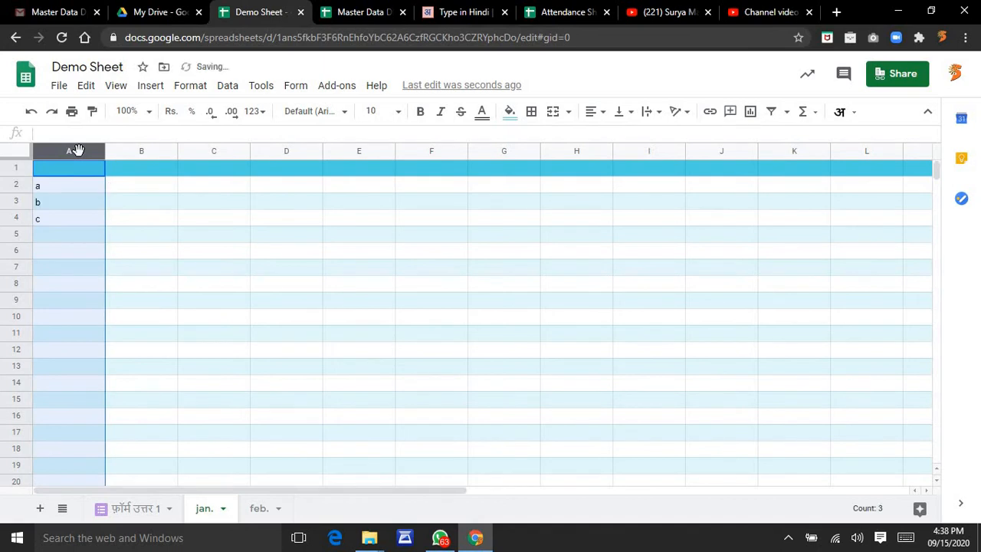
# Add a dropdown to cell C5 with data validation, using a list of the items a,b,c,d,e.
pyautogui.click(204, 236)
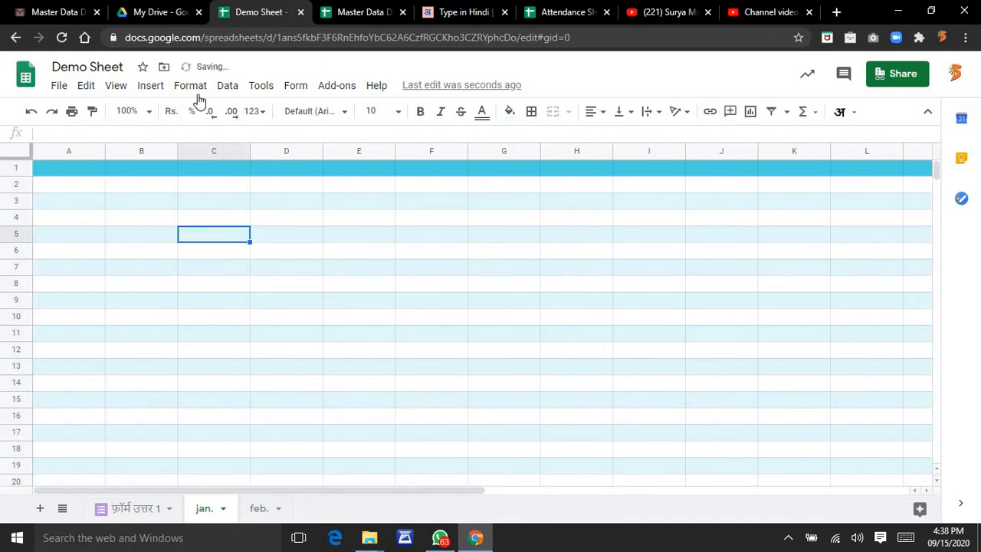
pyautogui.click(230, 89)
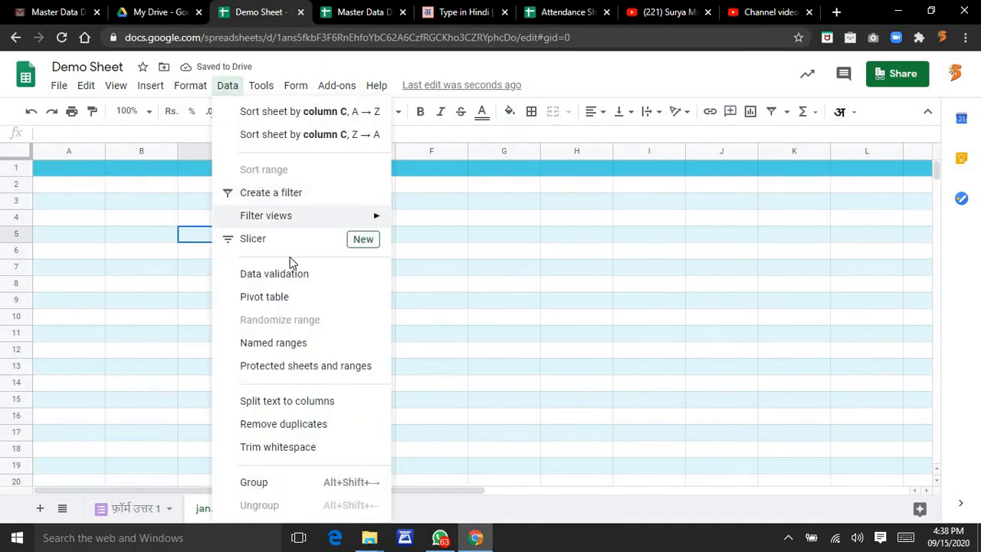
pyautogui.click(296, 277)
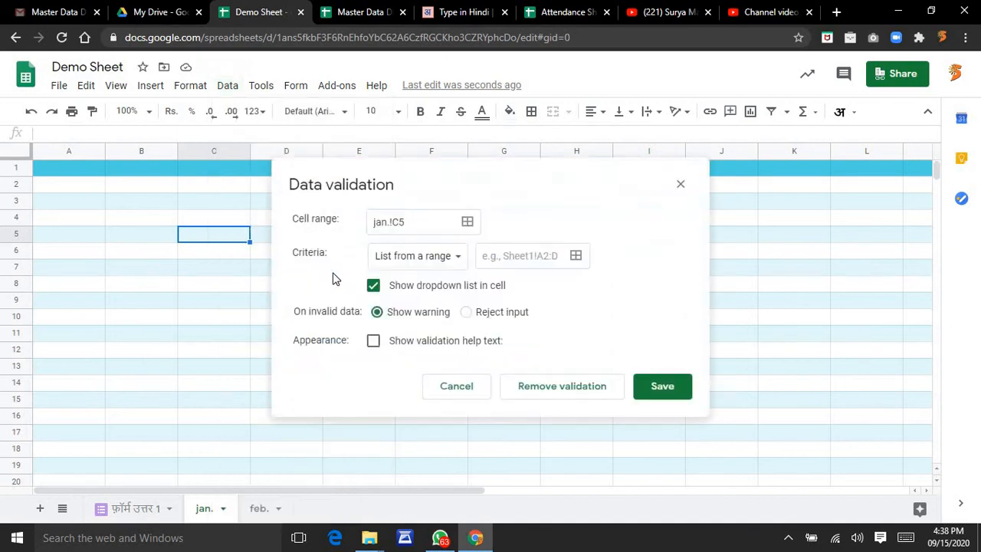
pyautogui.click(460, 263)
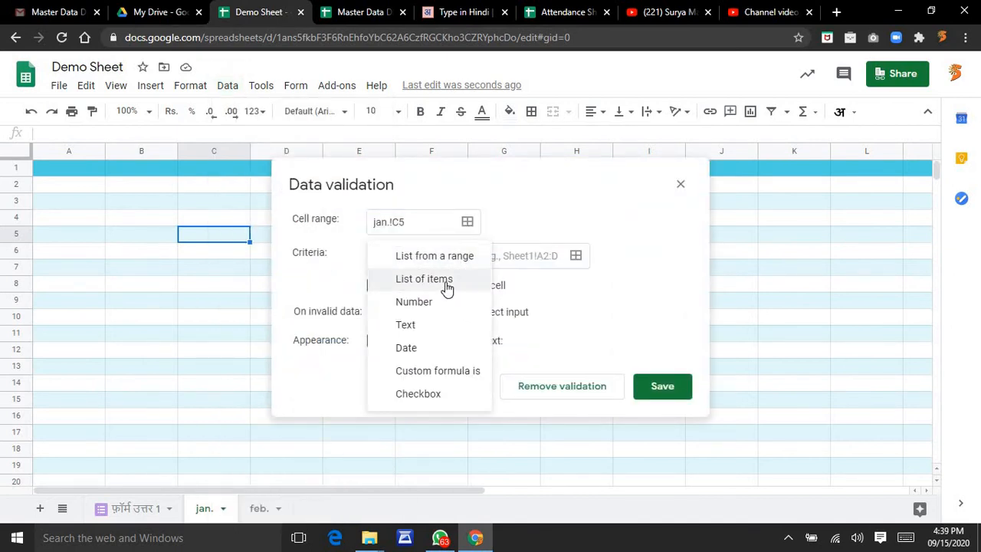
pyautogui.click(447, 284)
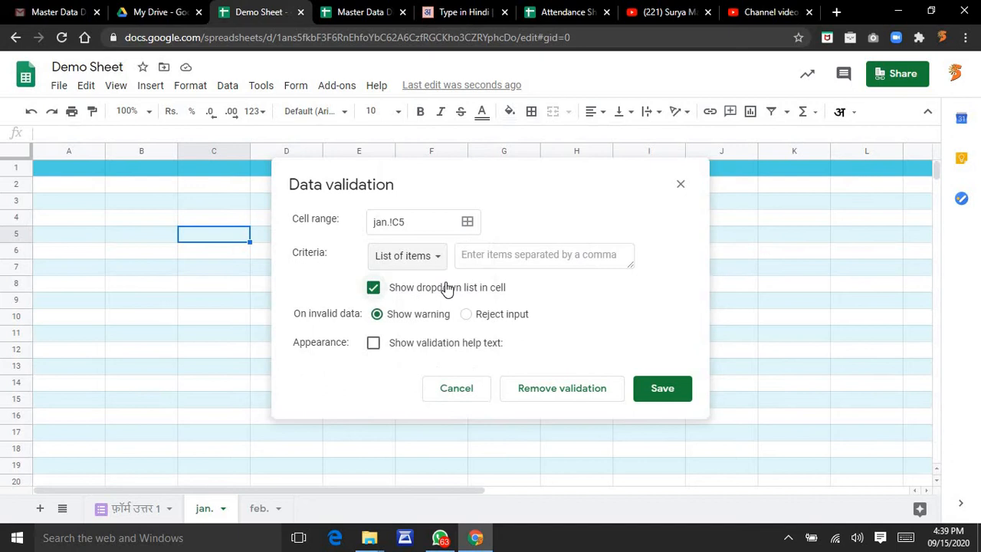
pyautogui.click(489, 263)
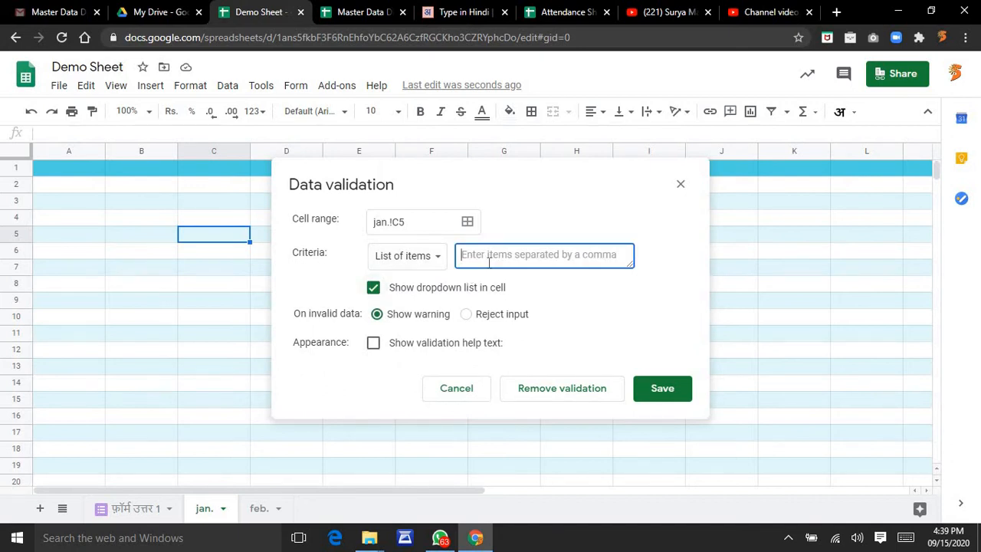
pyautogui.write('a,b,')
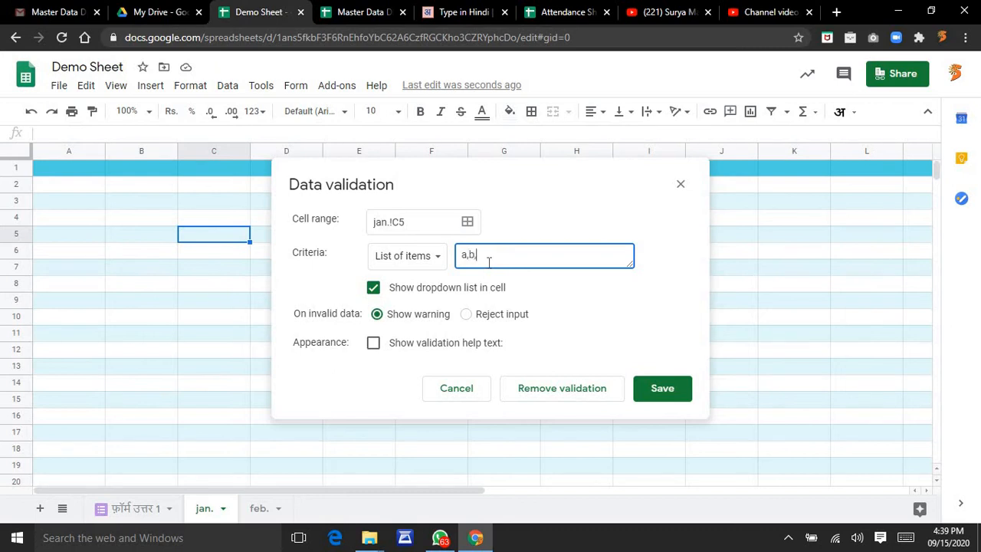
pyautogui.write('c,d,g')
pyautogui.press('BackSpace')
pyautogui.write('e')
pyautogui.click(662, 394)
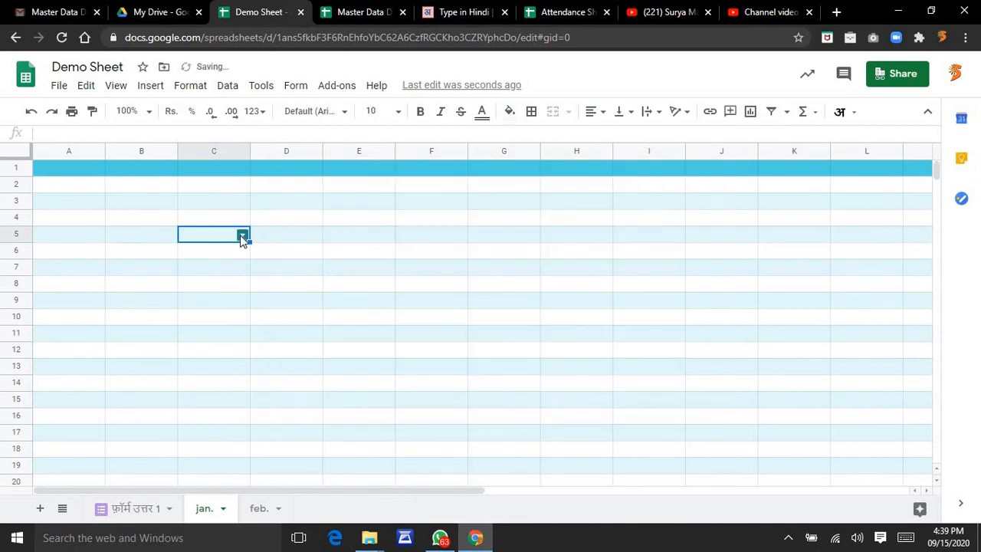
# View the items offered by the dropdown in cell C5 without choosing one.
pyautogui.click(242, 237)
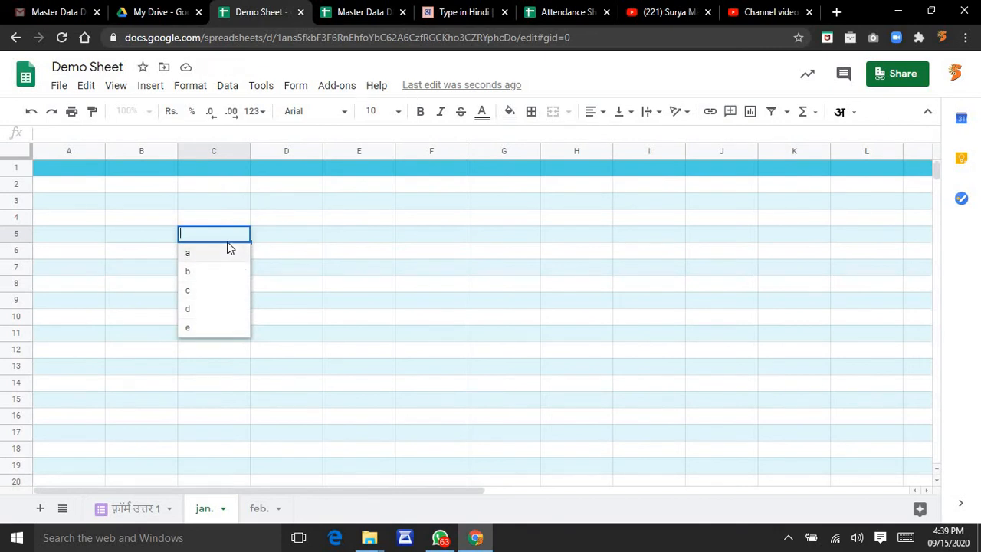
pyautogui.click(334, 256)
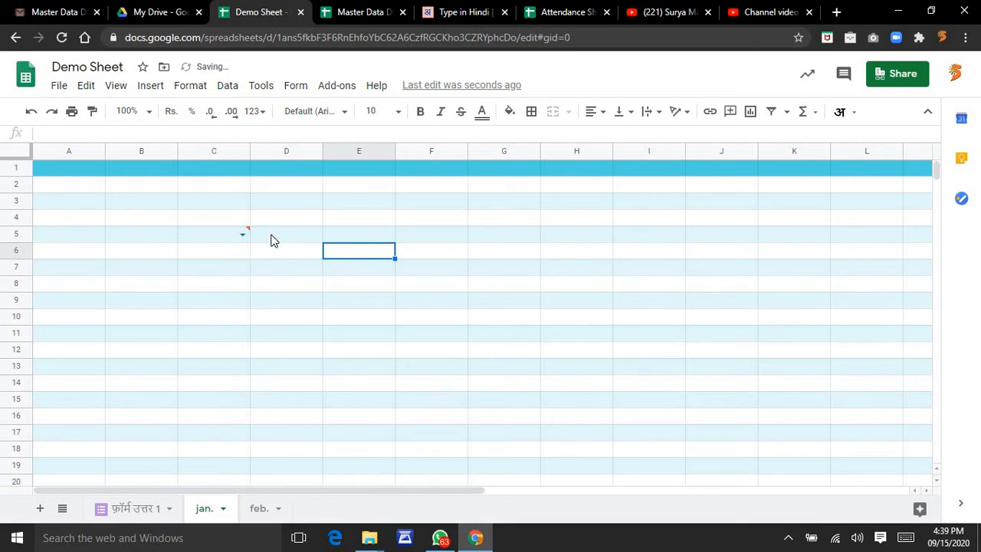
pyautogui.click(271, 240)
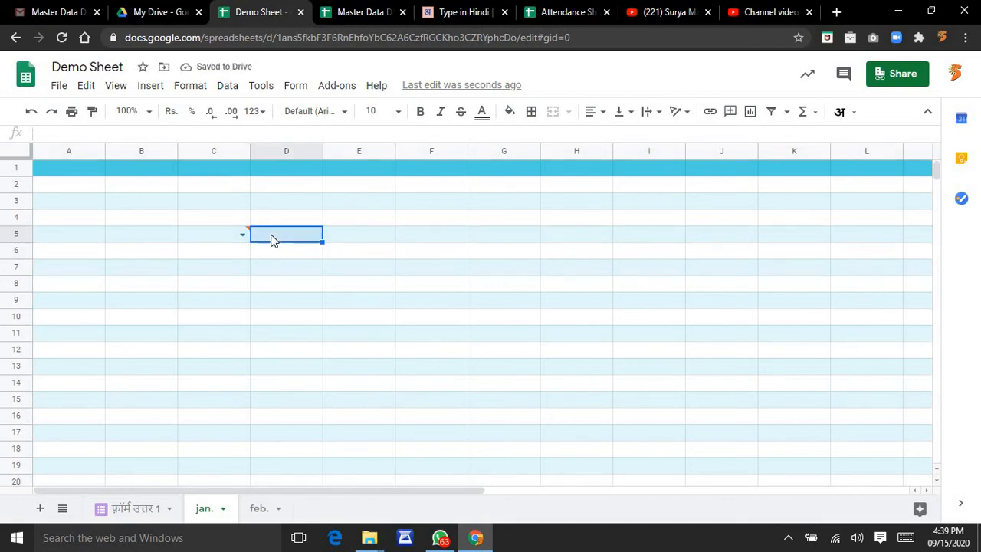
# Delete row 5 together with the item-list dropdown in cell C5.
pyautogui.doubleClick(271, 235)
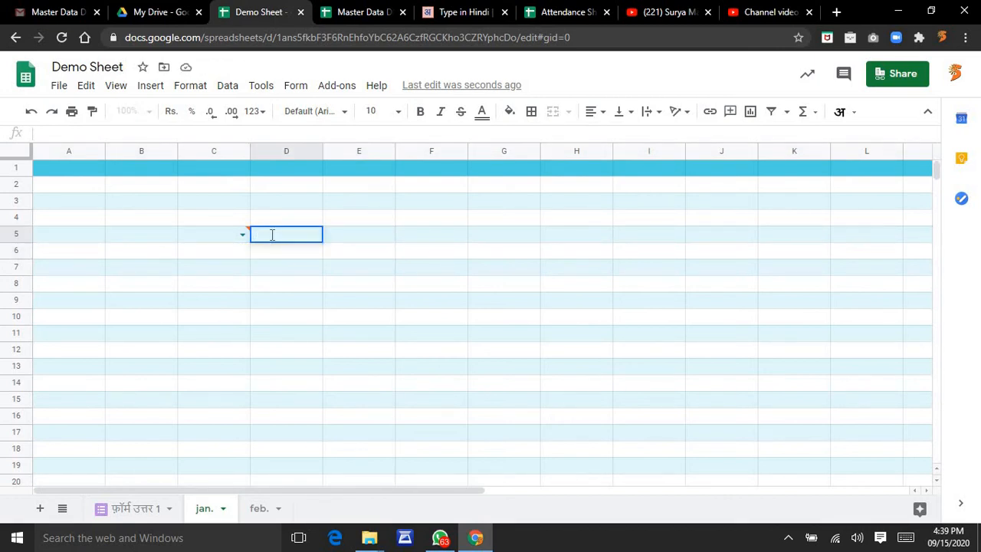
pyautogui.click(226, 236)
pyautogui.hotkey('shift', 'space')
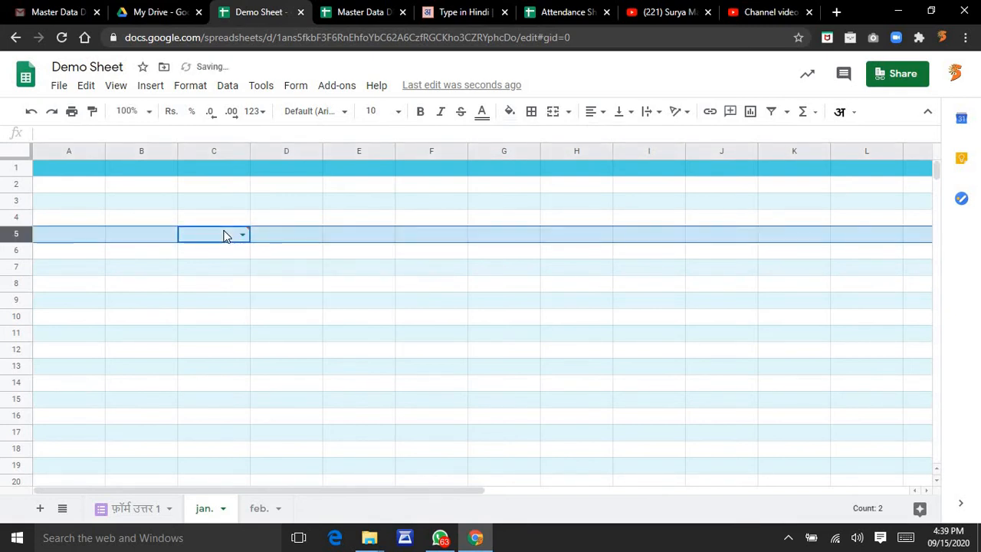
pyautogui.click(244, 268)
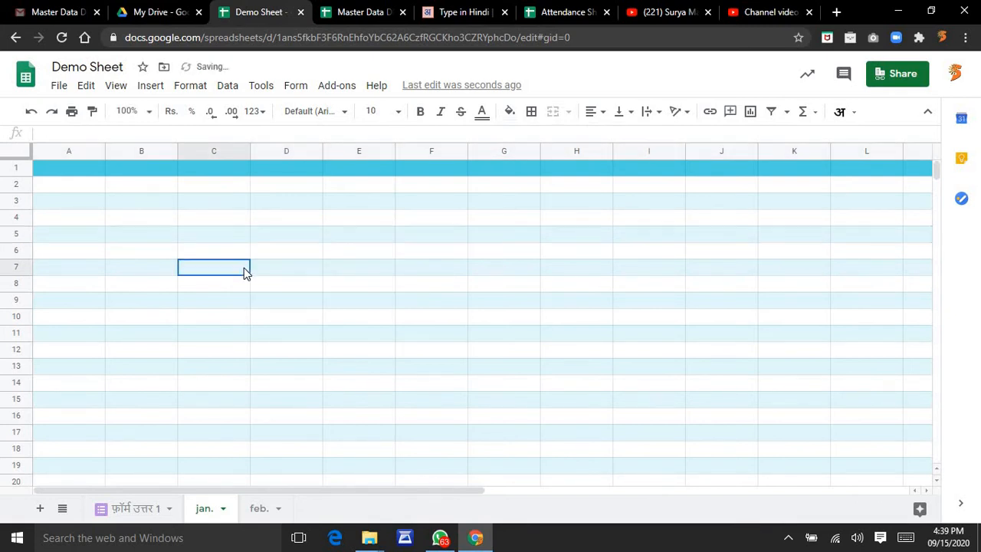
# Open data validation for cell C7 and try the Number, Text and Date criteria, reviewing the other criteria types.
pyautogui.click(232, 90)
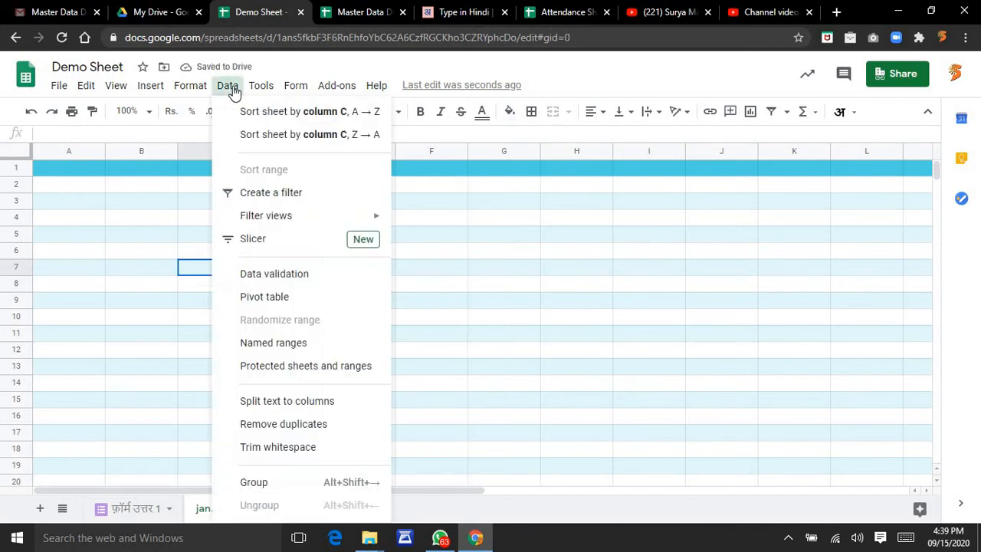
pyautogui.click(281, 282)
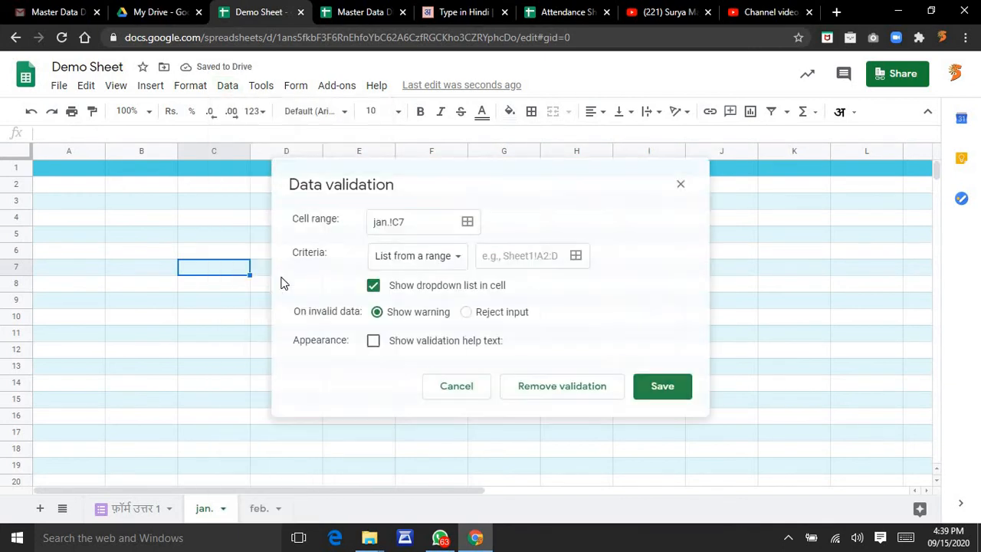
pyautogui.click(447, 265)
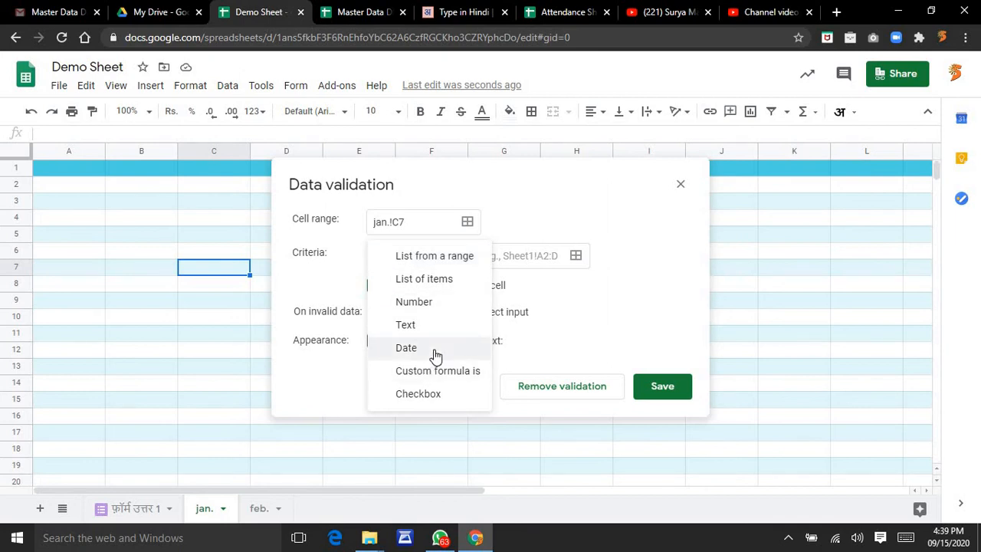
pyautogui.click(428, 304)
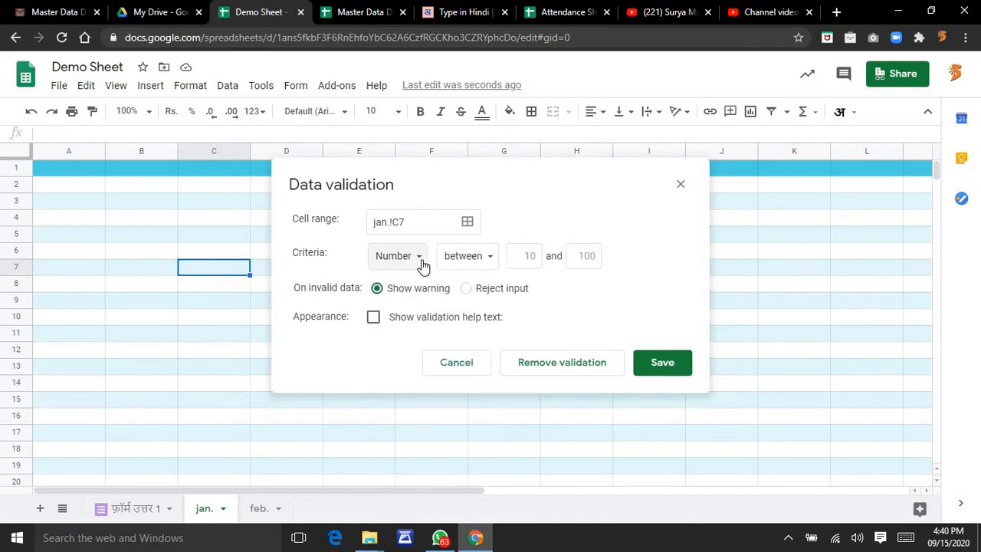
pyautogui.click(421, 265)
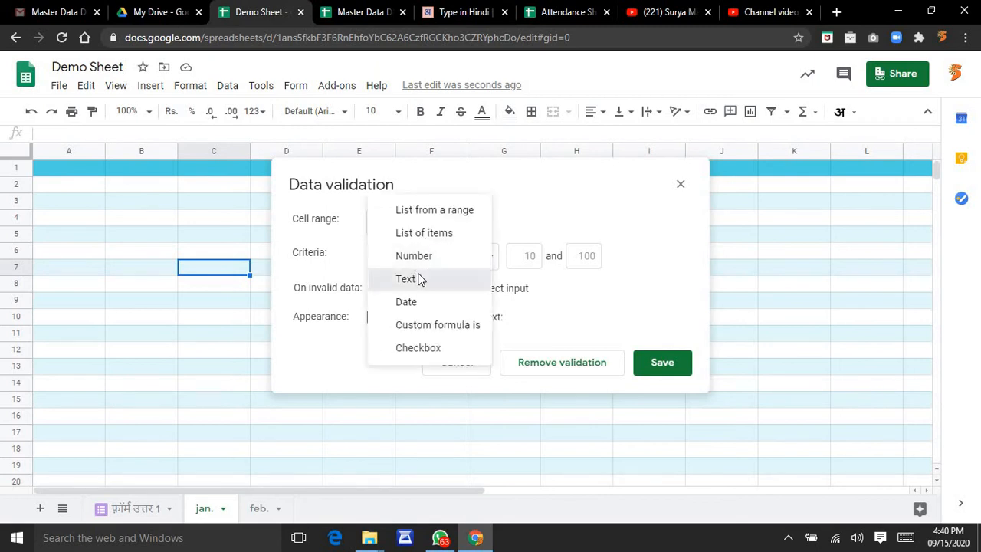
pyautogui.click(420, 279)
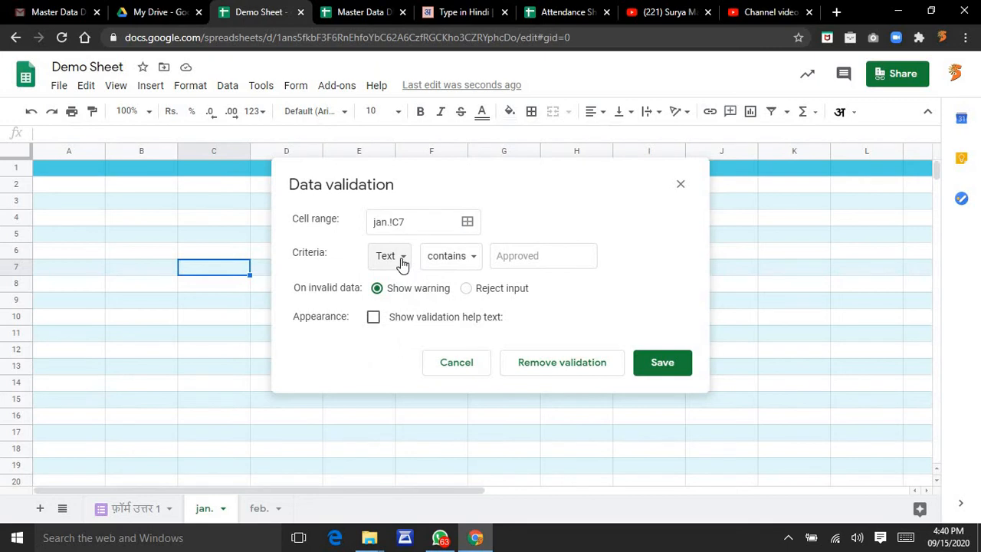
pyautogui.click(402, 265)
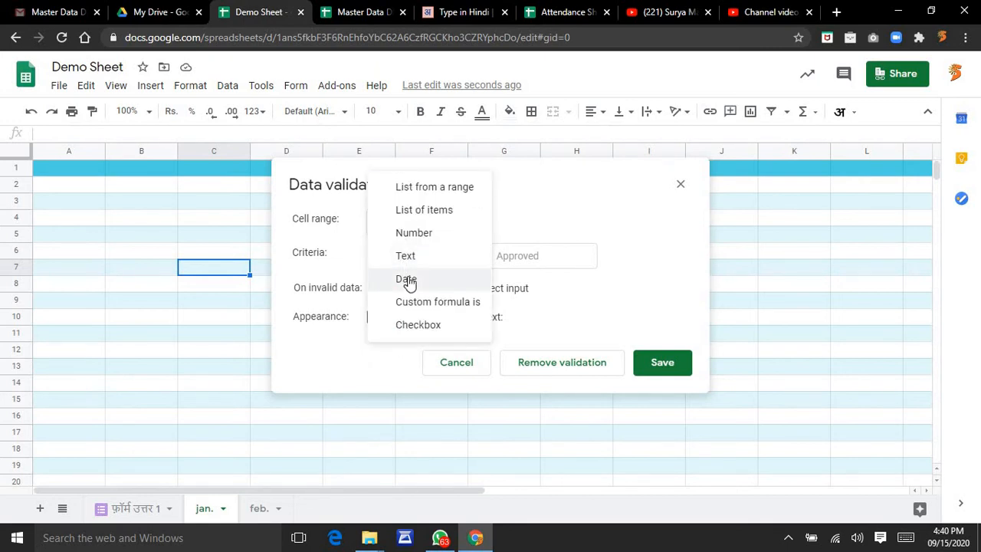
pyautogui.click(408, 280)
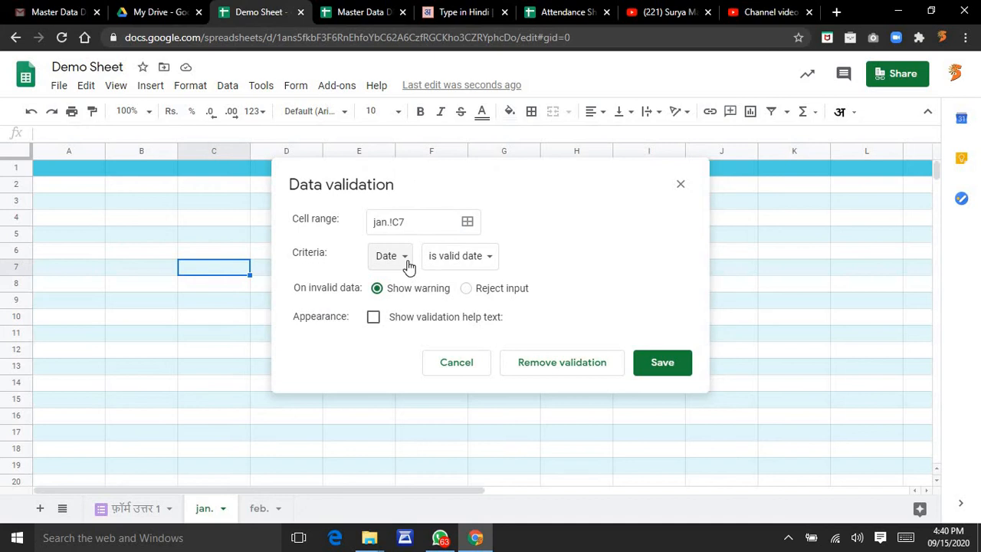
pyautogui.click(409, 265)
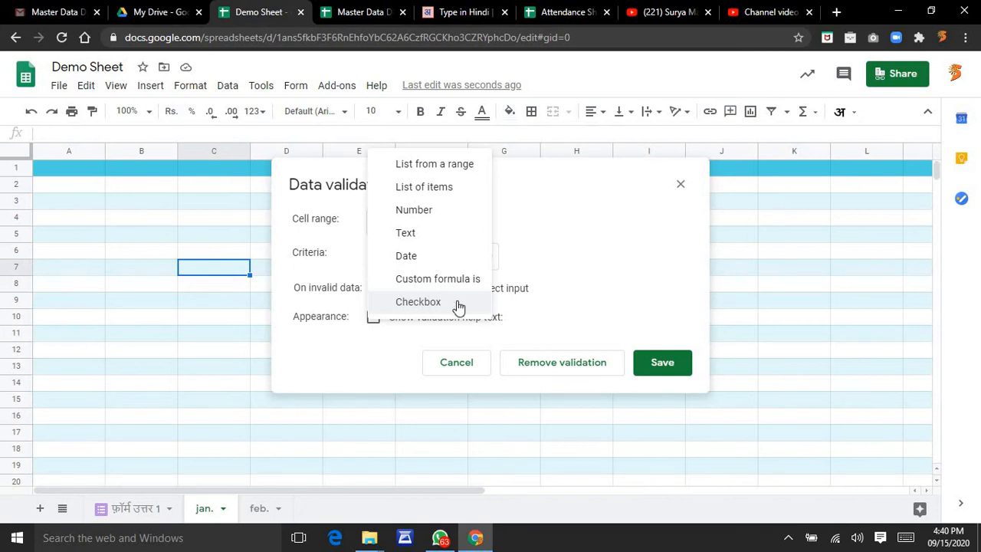
# Set the C7 date validation to reject invalid input and show validation help text.
pyautogui.click(529, 318)
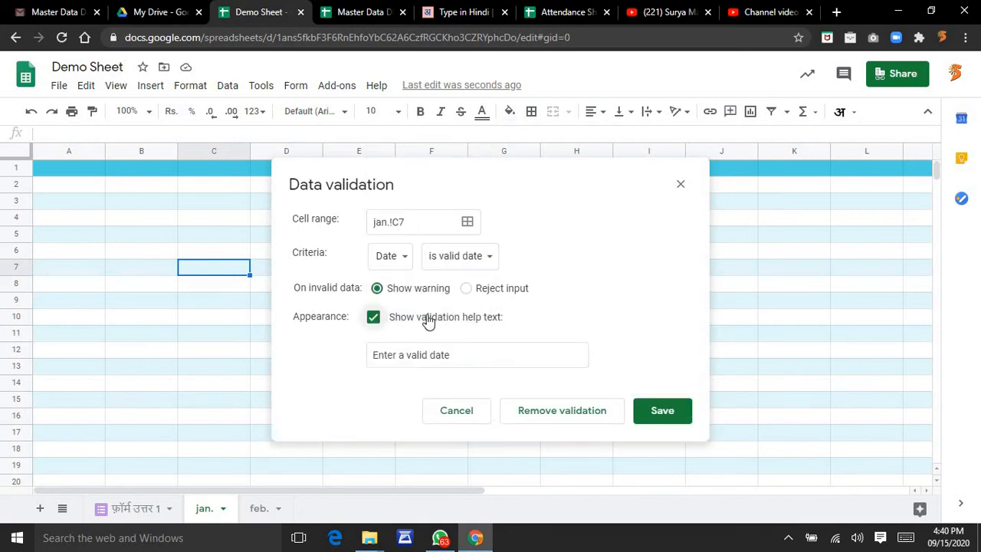
pyautogui.click(374, 317)
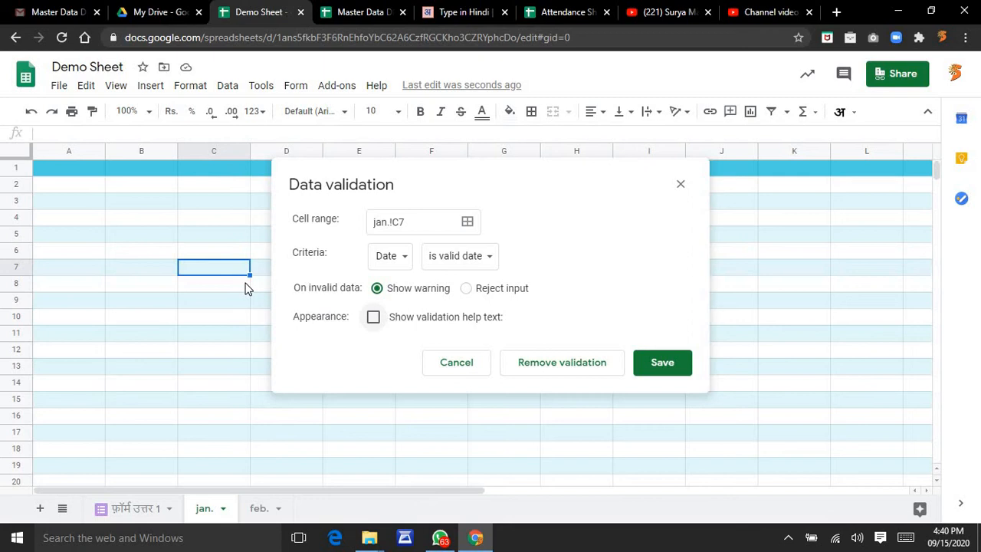
pyautogui.click(467, 290)
pyautogui.click(374, 319)
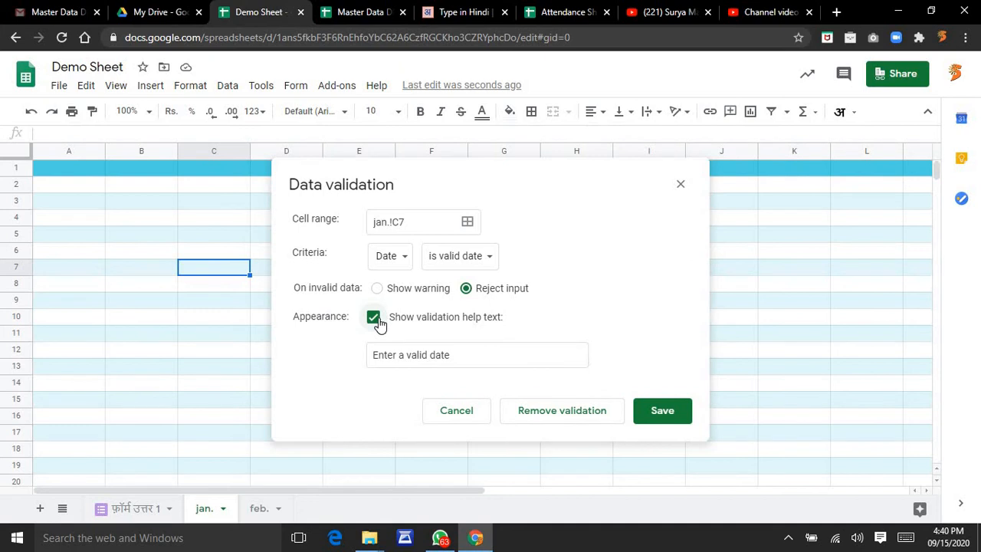
# Switch the C7 criteria to List from a range and turn off the in-cell dropdown list, keeping the validation help text enabled.
pyautogui.click(404, 261)
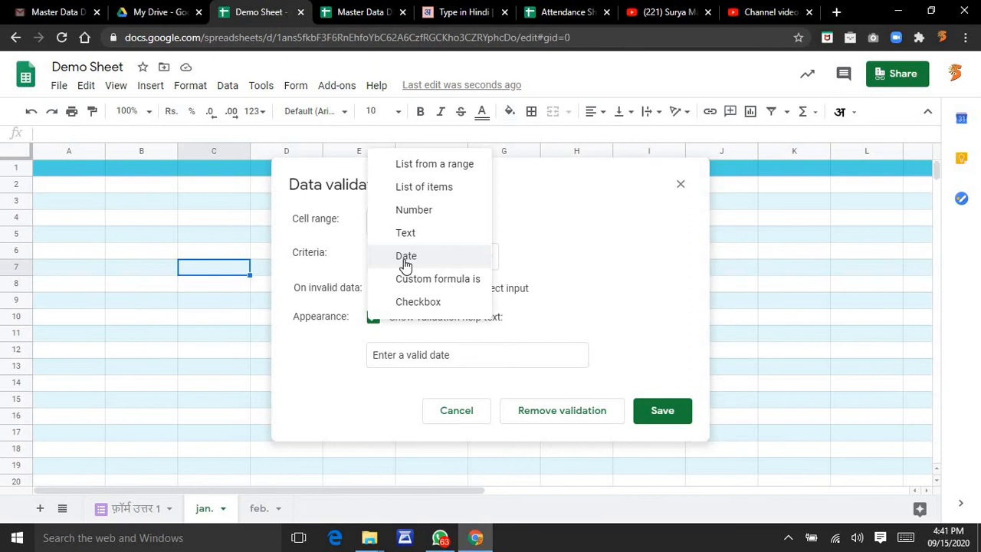
pyautogui.click(419, 164)
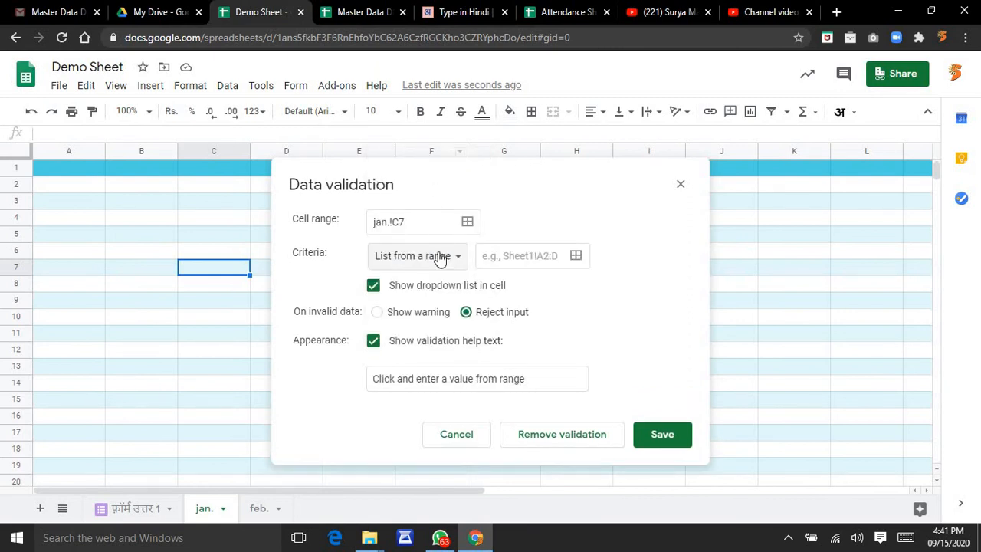
pyautogui.click(373, 286)
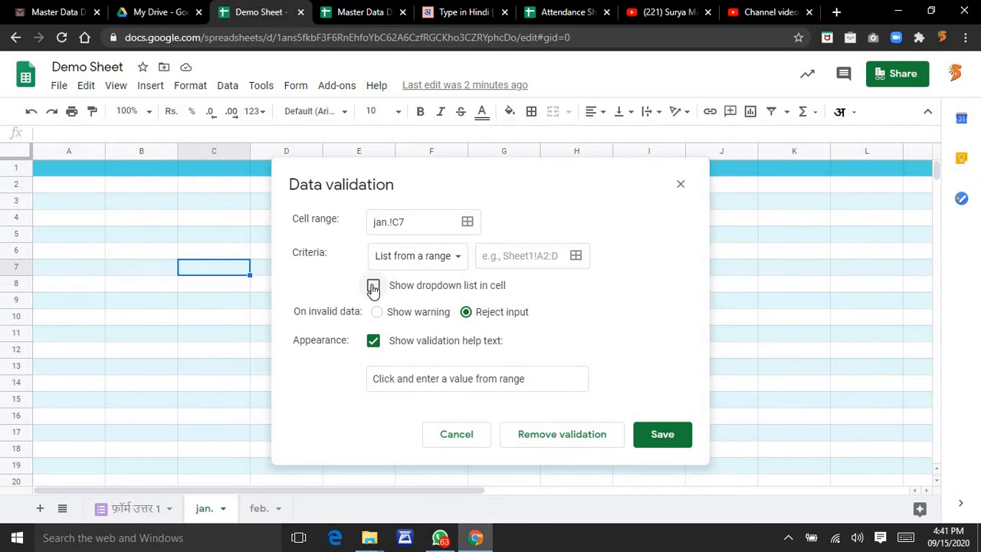
pyautogui.click(373, 341)
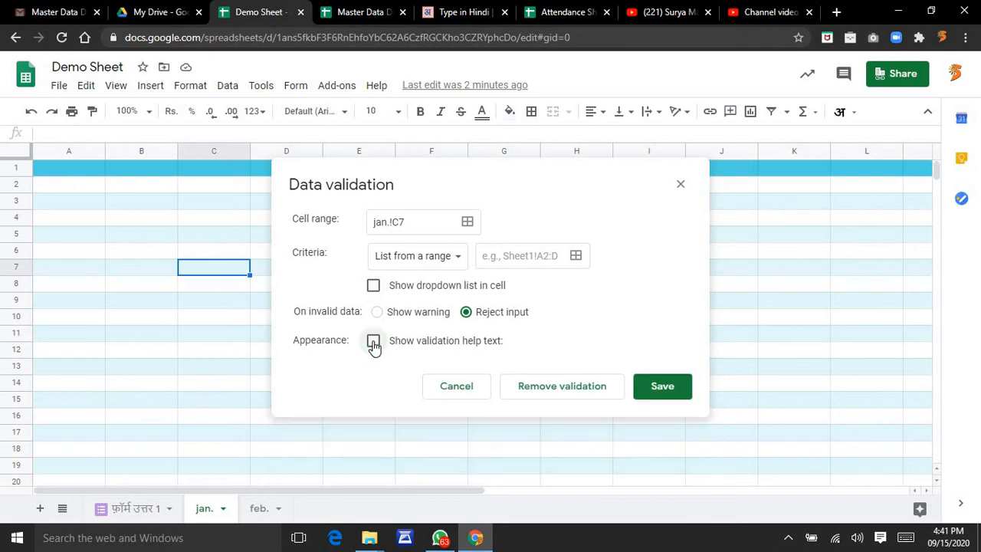
pyautogui.click(373, 342)
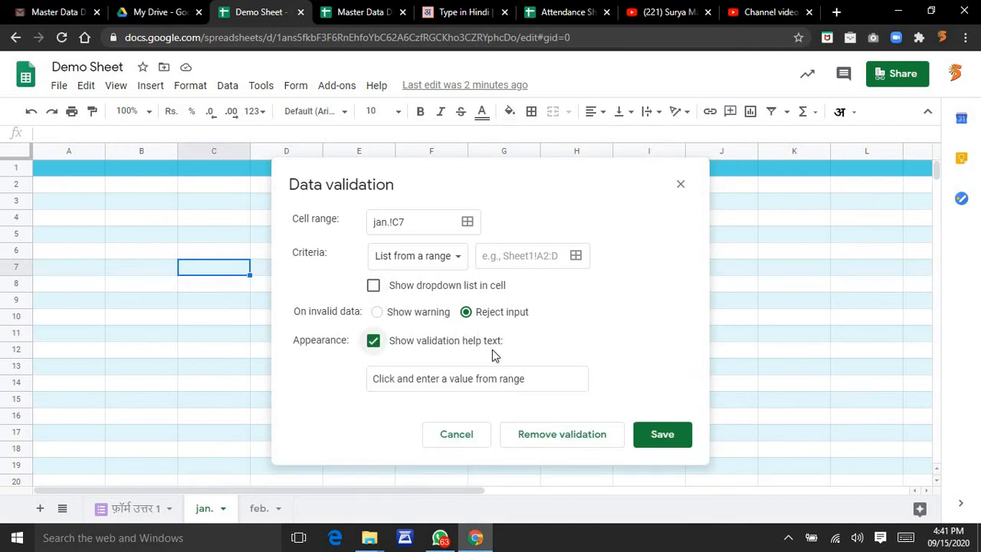
# Change the validation help text to CKJHI;HsdohobwelhobwOI, but remove the validation from C7 instead of saving it.
pyautogui.moveTo(537, 379); pyautogui.dragTo(376, 379)
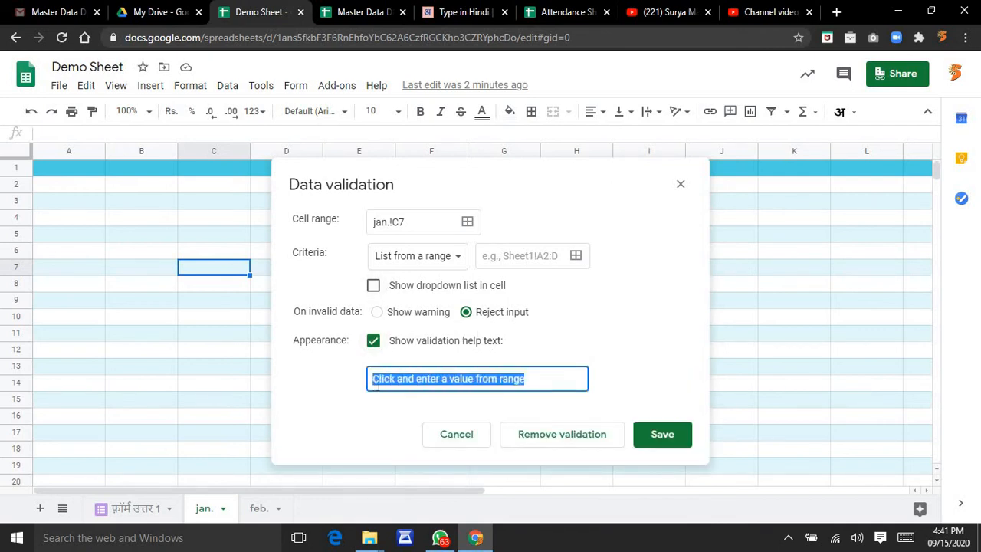
pyautogui.write('KJHI;HsdohobwelhobwOl')
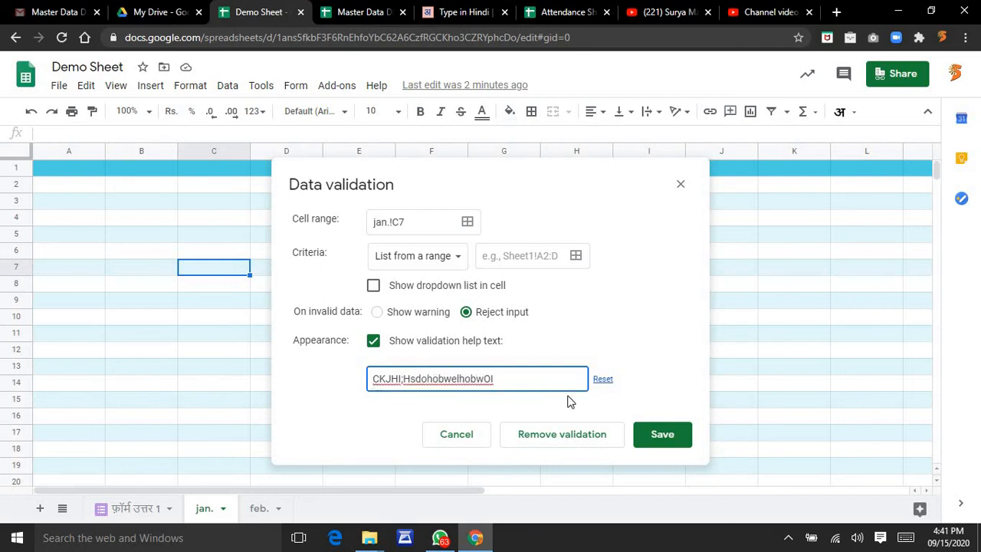
pyautogui.click(532, 447)
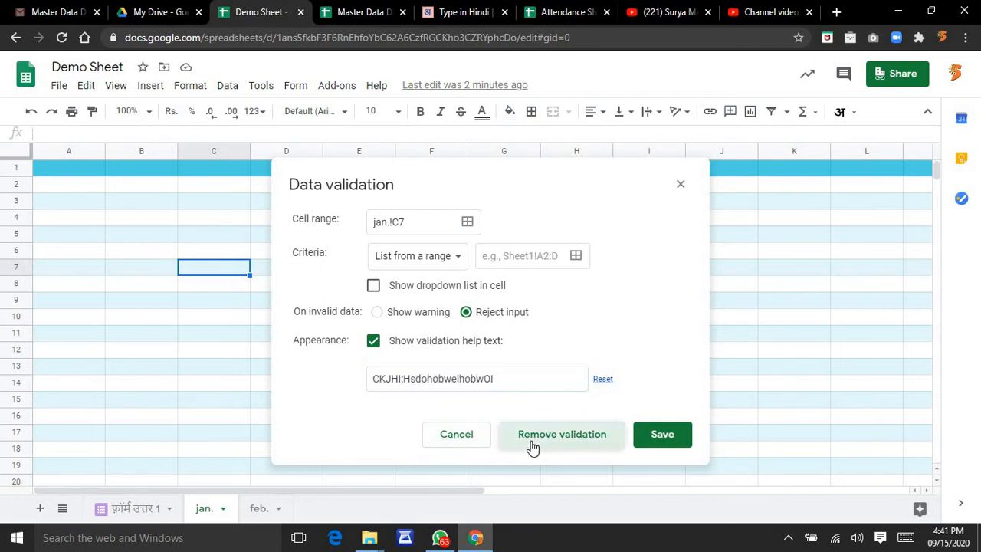
# Create a named range called AS covering columns A to F of the jan. sheet.
pyautogui.click(228, 84)
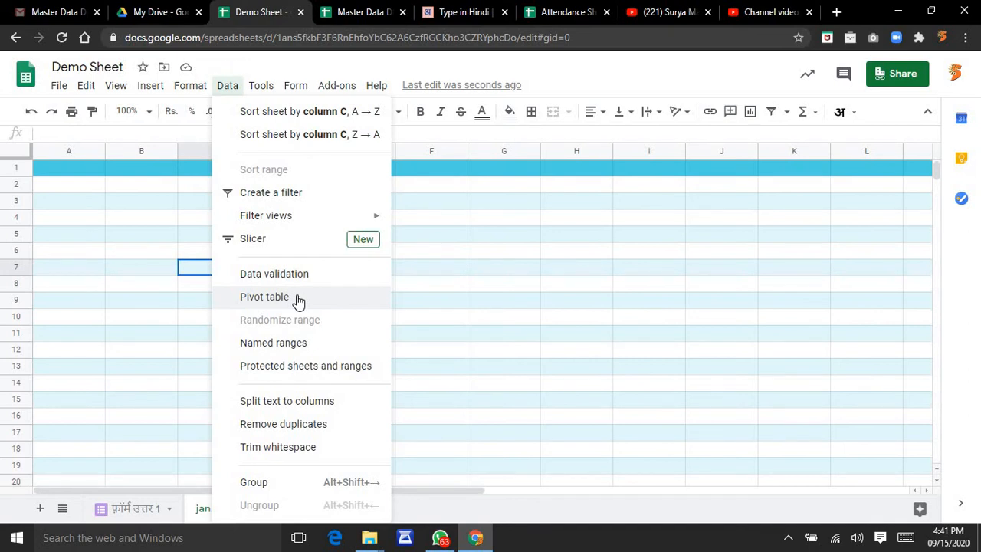
pyautogui.click(297, 344)
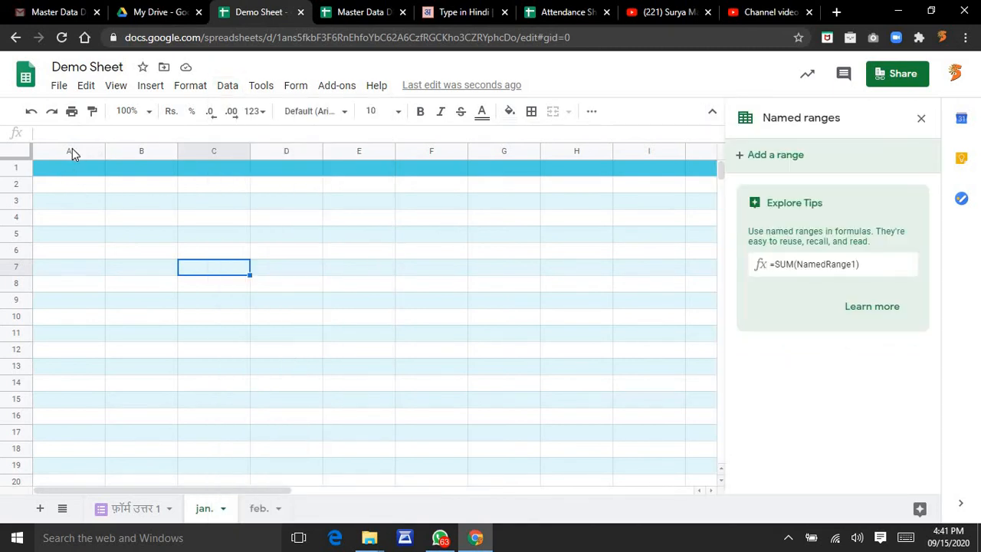
pyautogui.moveTo(72, 151); pyautogui.dragTo(434, 187)
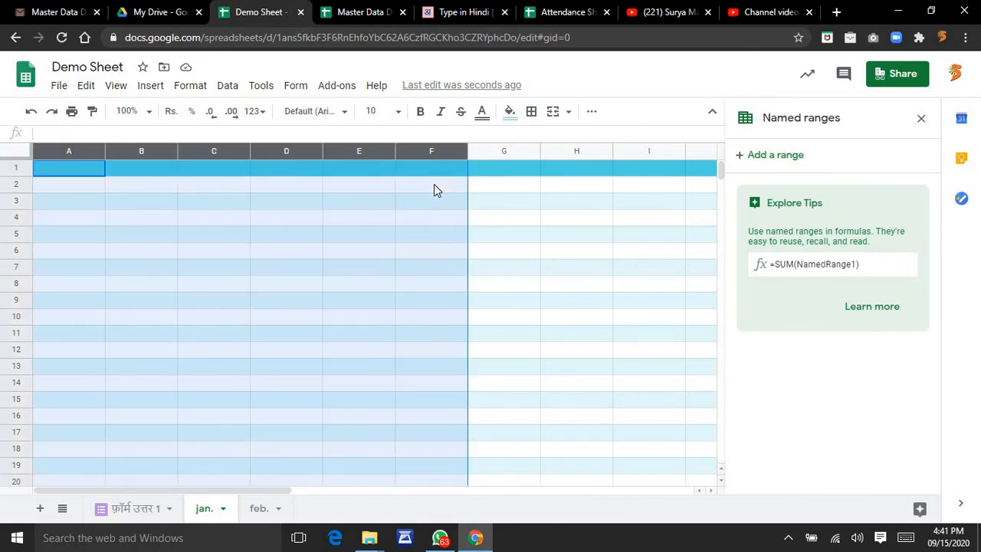
pyautogui.click(780, 156)
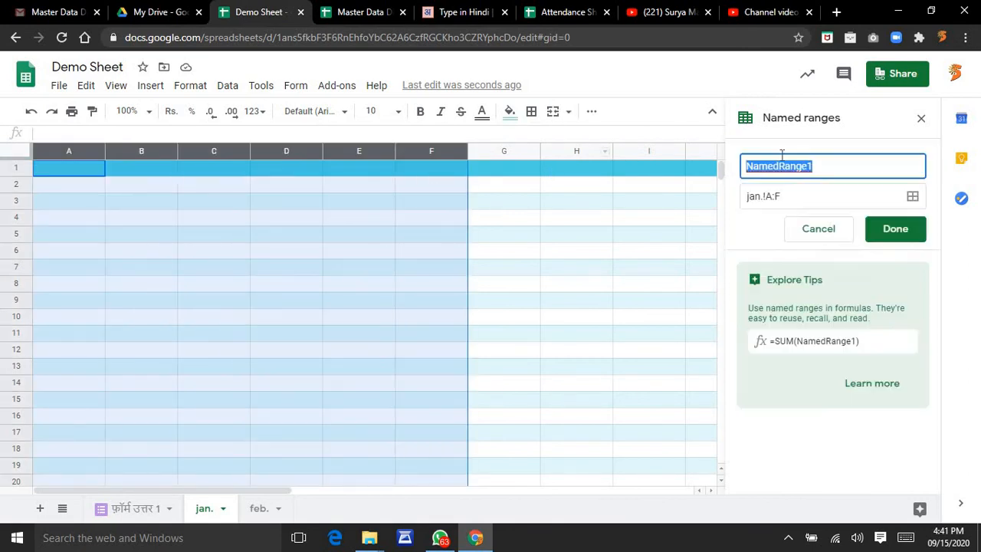
pyautogui.click(836, 170)
pyautogui.press('BackSpace')
pyautogui.press('BackSpace')
pyautogui.press('BackSpace')
pyautogui.press('BackSpace')
pyautogui.press('BackSpace')
pyautogui.press('BackSpace')
pyautogui.press('BackSpace')
pyautogui.press('BackSpace')
pyautogui.press('BackSpace')
pyautogui.press('BackSpace')
pyautogui.press('BackSpace')
pyautogui.write('AS')
pyautogui.click(916, 230)
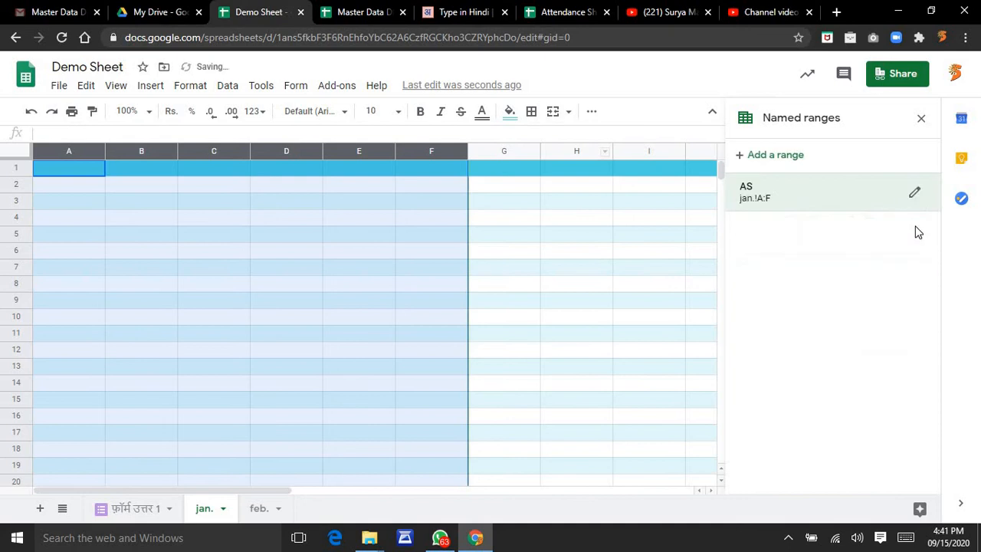
# Enter the formula =AS in cell G2 to reference the named range.
pyautogui.click(502, 191)
pyautogui.write('=')
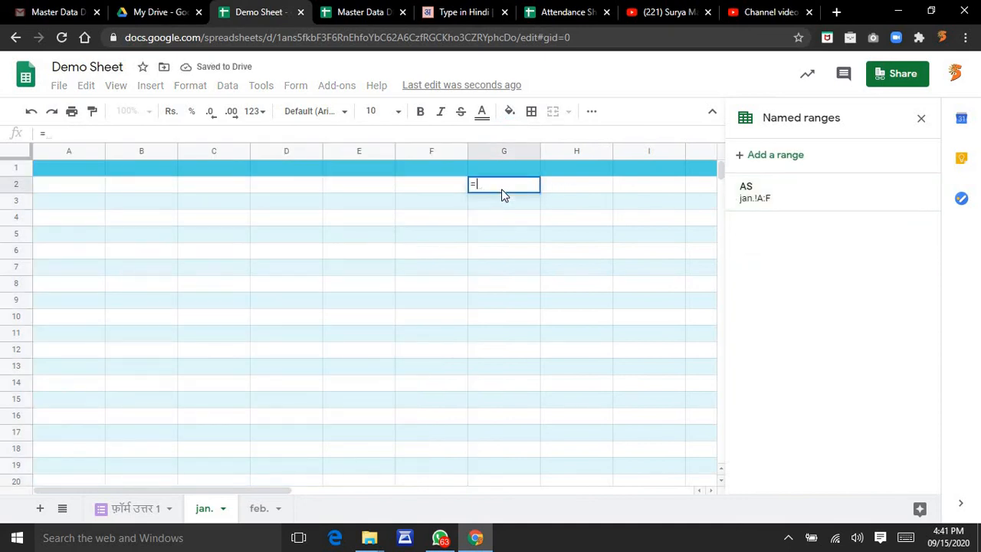
pyautogui.write('AS')
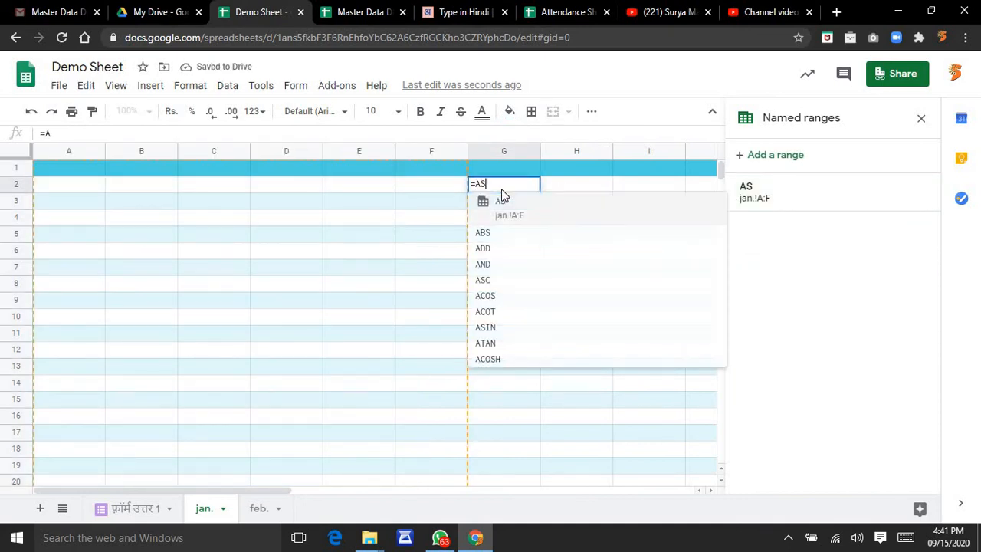
pyautogui.press('Return')
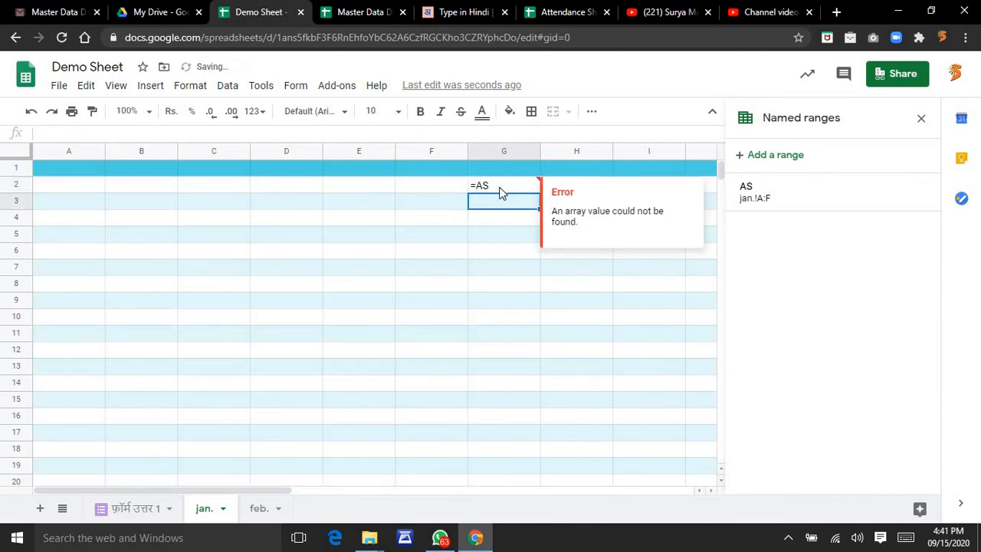
# Enter the sample text KGIF in cell D2, inside the named range.
pyautogui.click(280, 188)
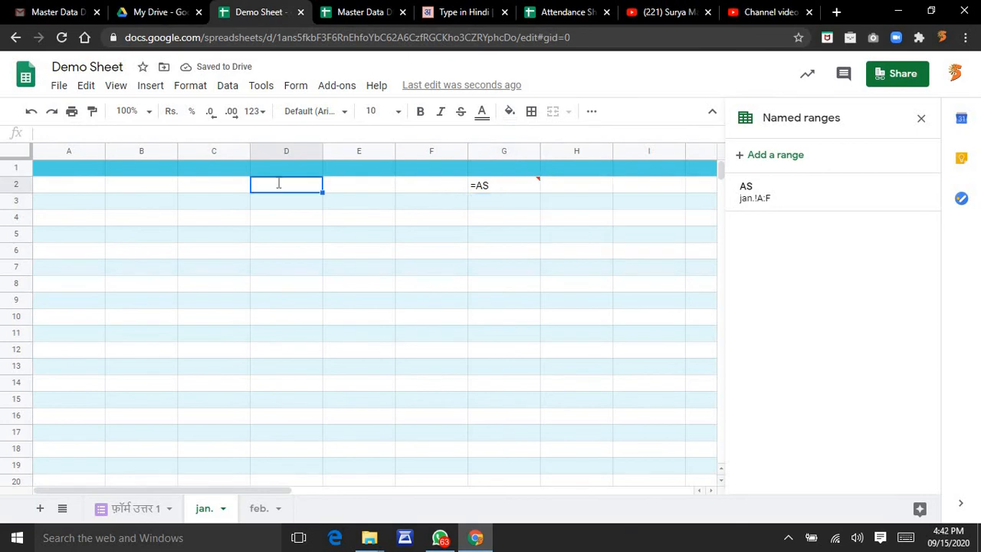
pyautogui.write('KGIF')
pyautogui.press('Return')
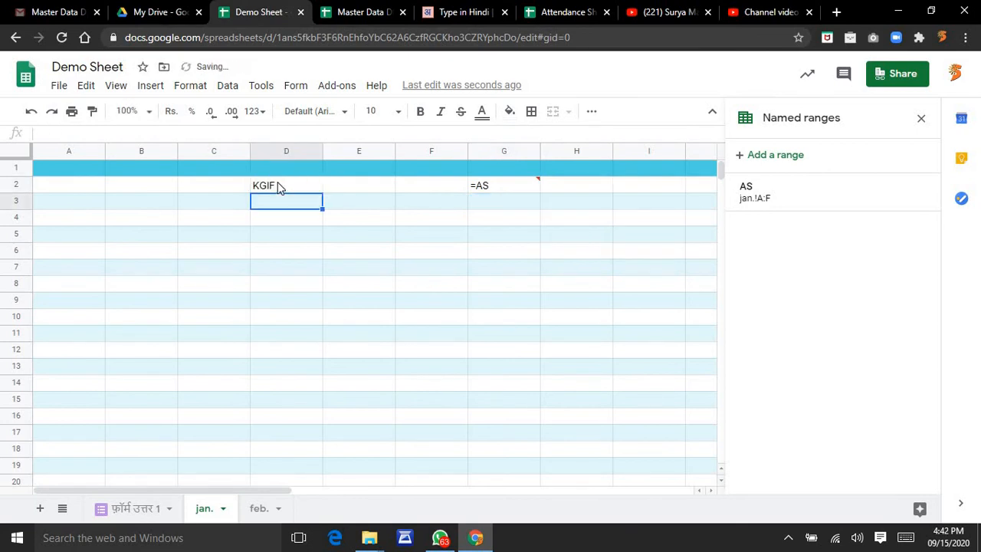
# Clear the named range formula from cell G2 and the sample text from cell D2.
pyautogui.click(513, 189)
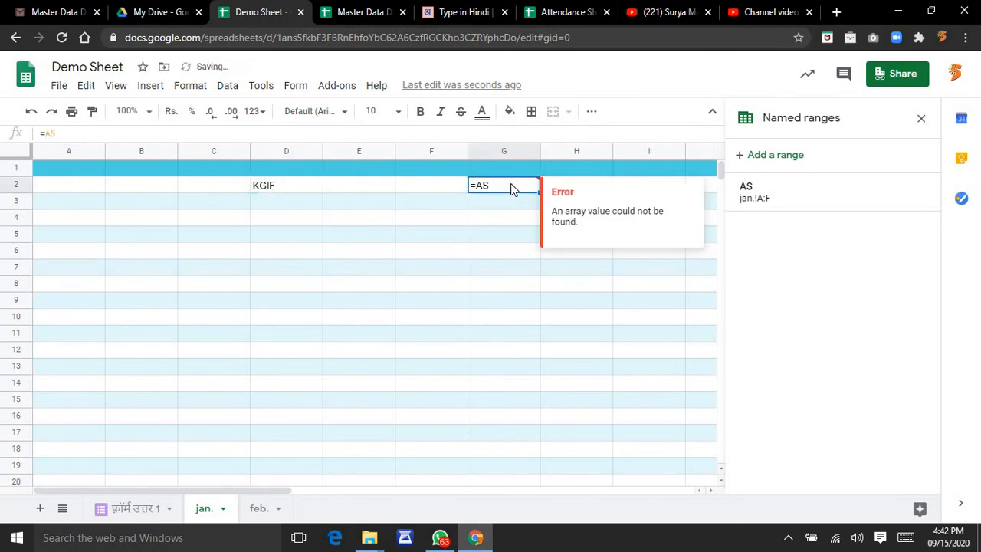
pyautogui.click(47, 133)
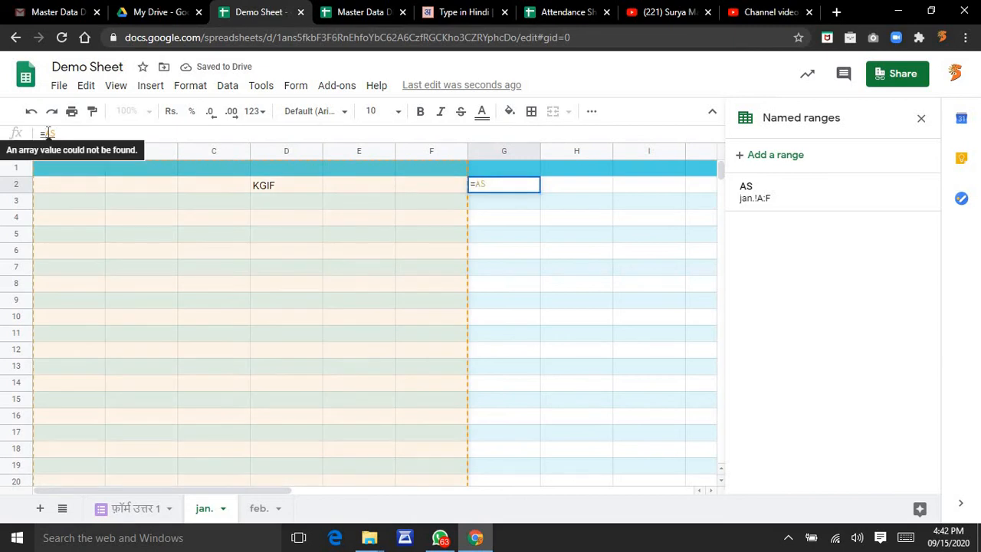
pyautogui.write('I')
pyautogui.press('BackSpace')
pyautogui.press('Delete')
pyautogui.press('Delete')
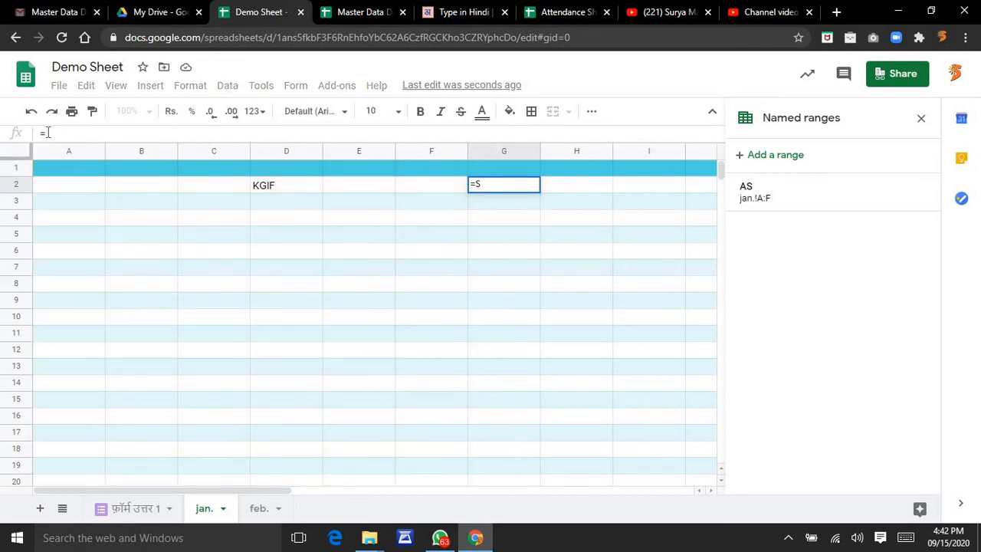
pyautogui.press('BackSpace')
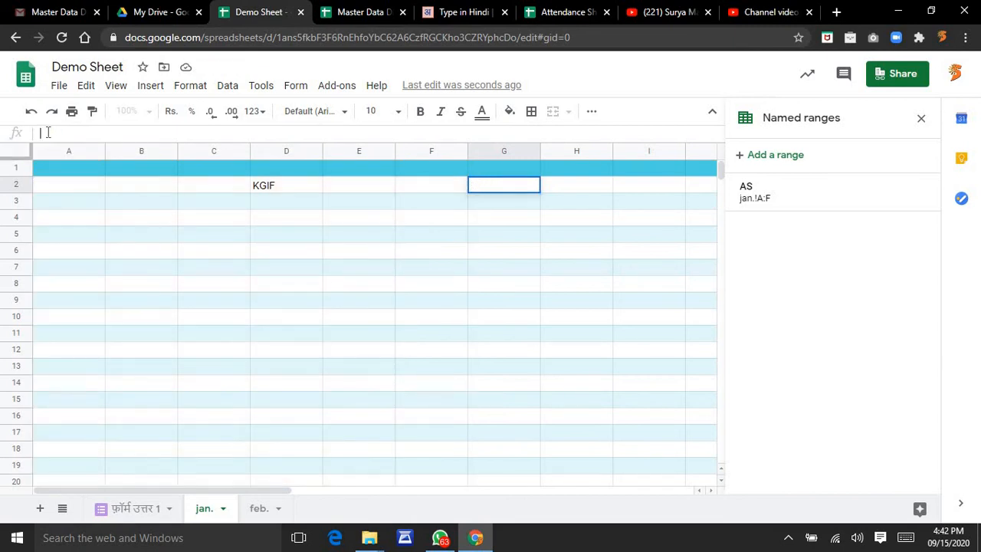
pyautogui.click(280, 197)
pyautogui.press('Delete')
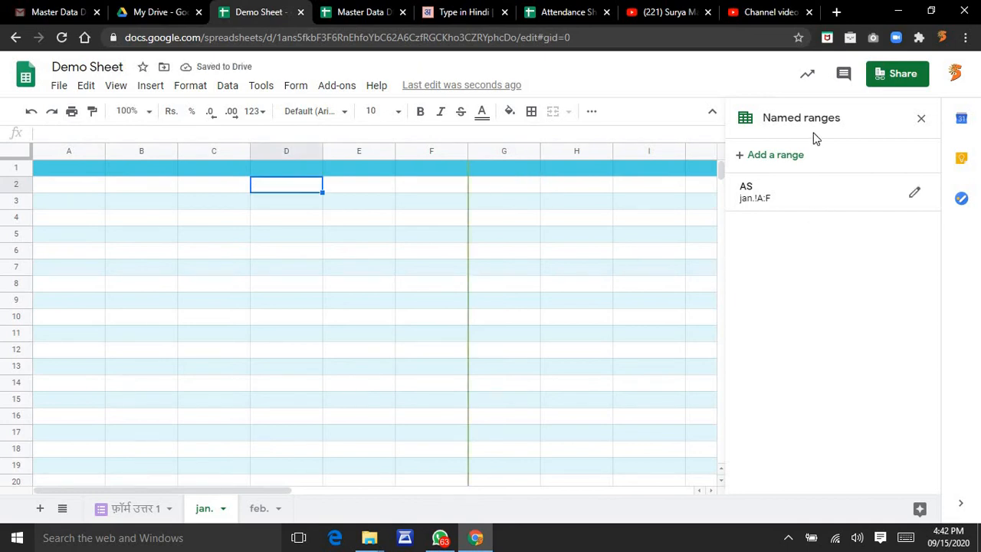
pyautogui.click(921, 121)
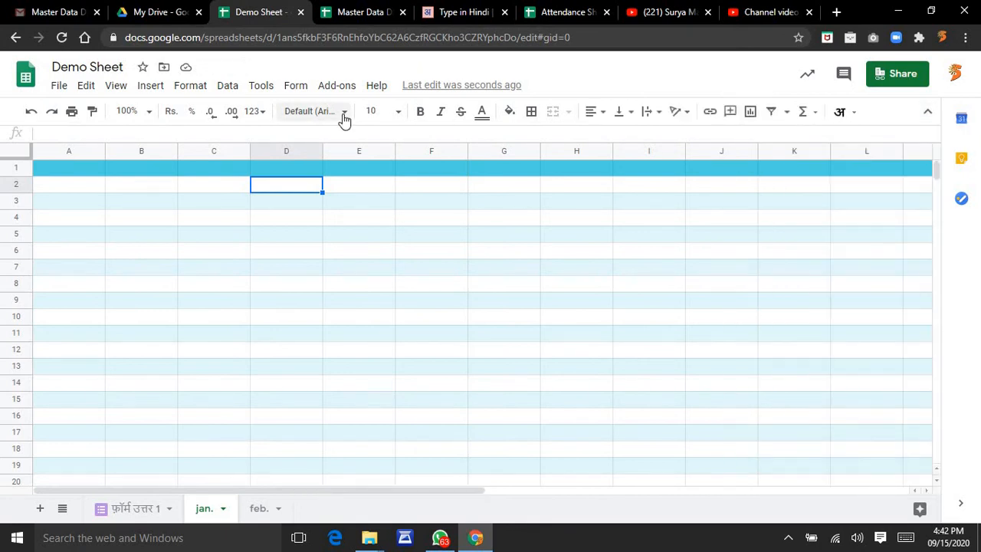
# Protect columns A to D of the jan. sheet, restricting editing of the range to Only you.
pyautogui.click(227, 86)
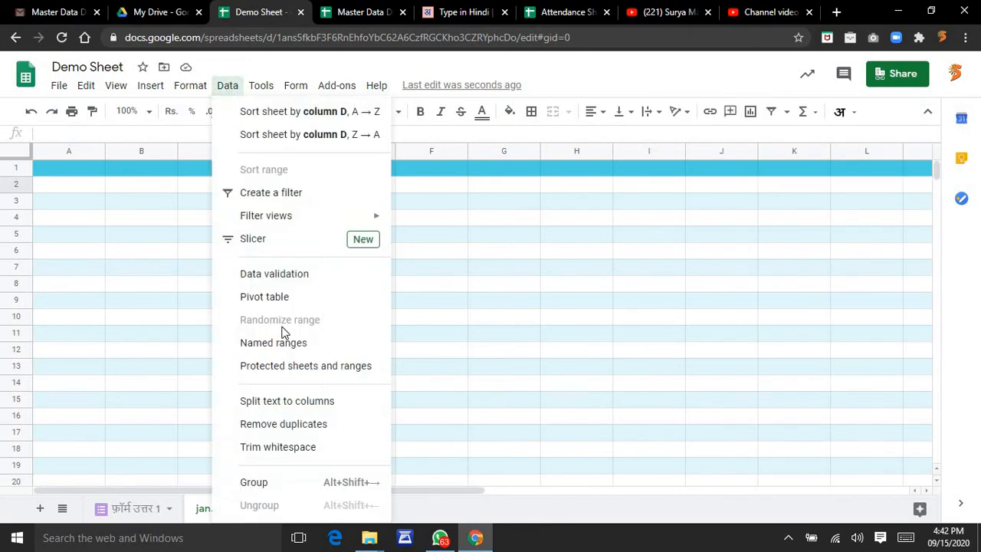
pyautogui.click(297, 371)
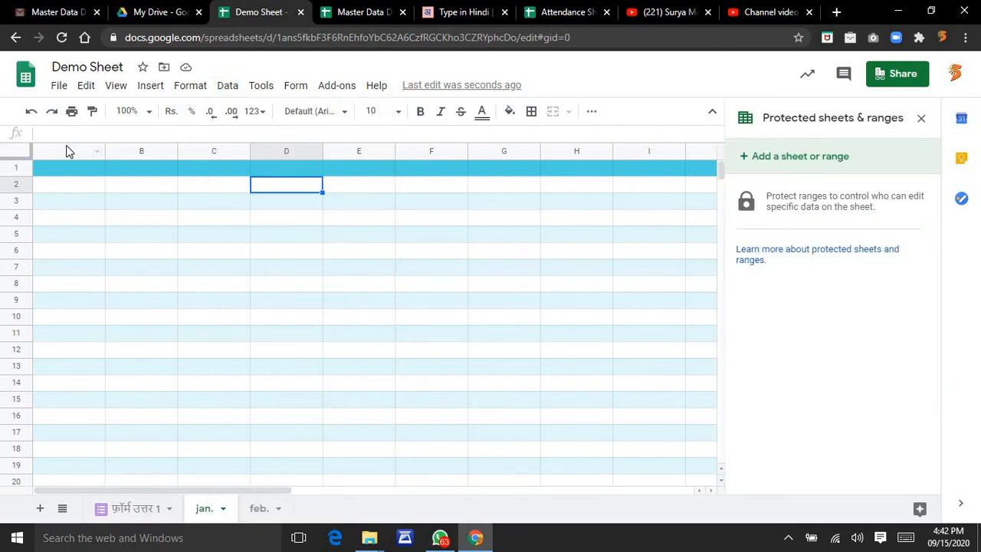
pyautogui.moveTo(66, 148); pyautogui.dragTo(274, 161)
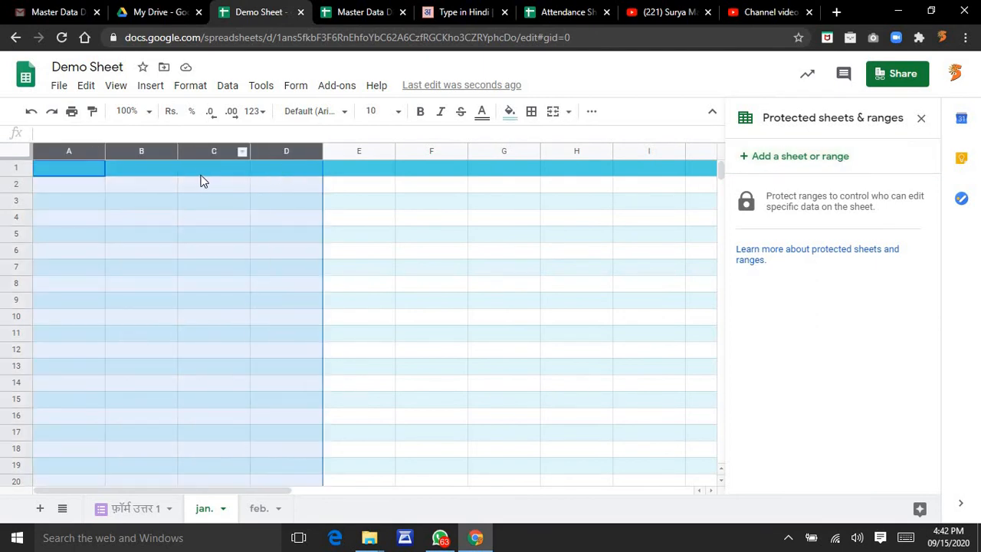
pyautogui.click(798, 157)
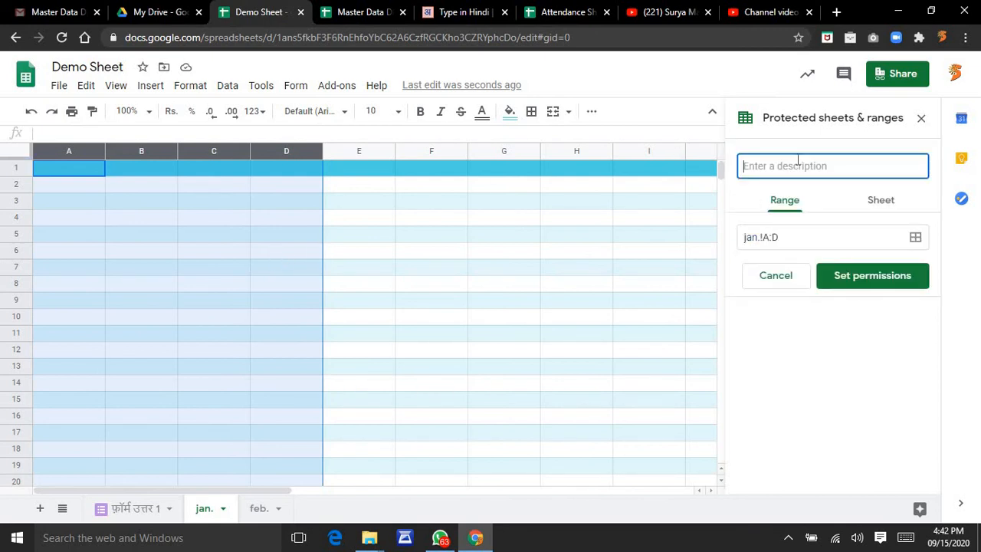
pyautogui.click(884, 275)
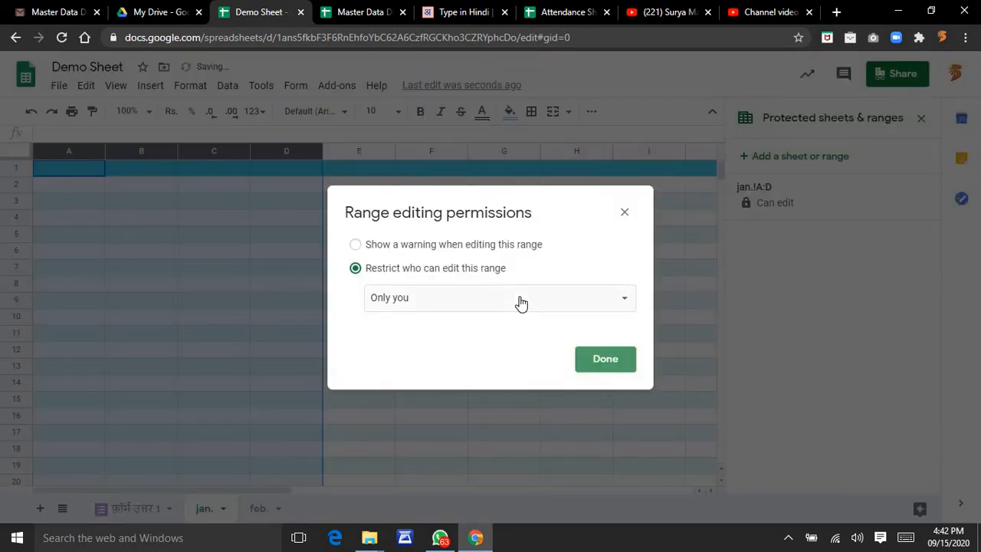
pyautogui.click(520, 301)
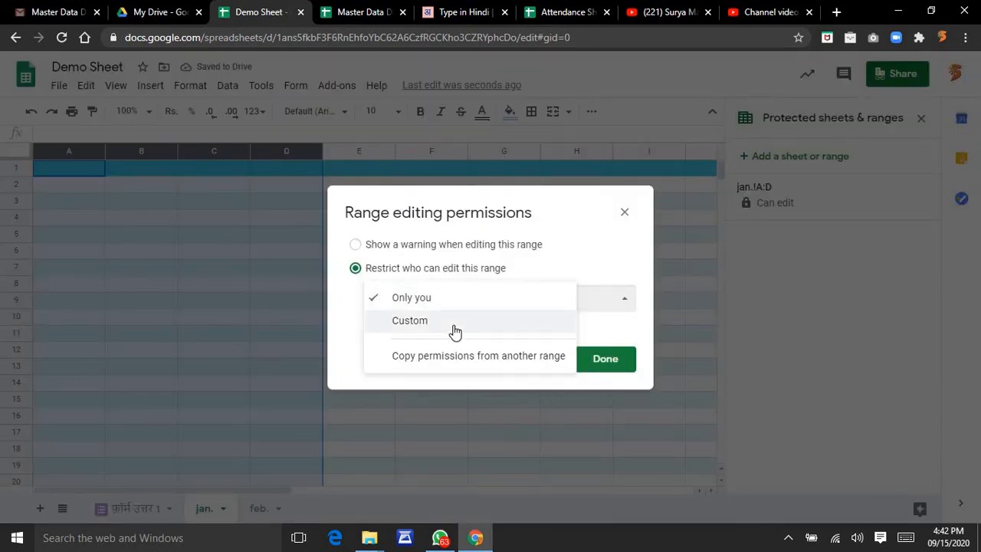
pyautogui.click(470, 299)
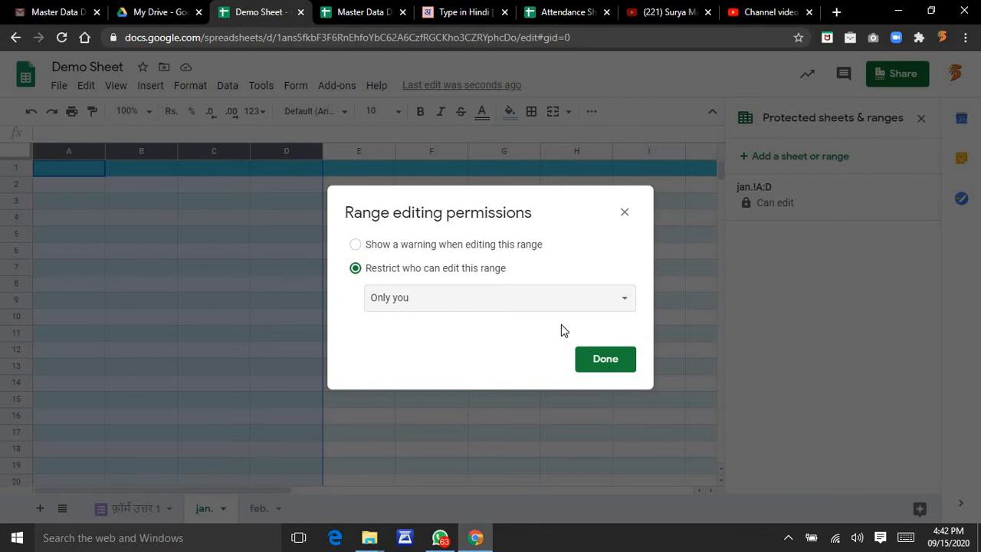
pyautogui.click(602, 360)
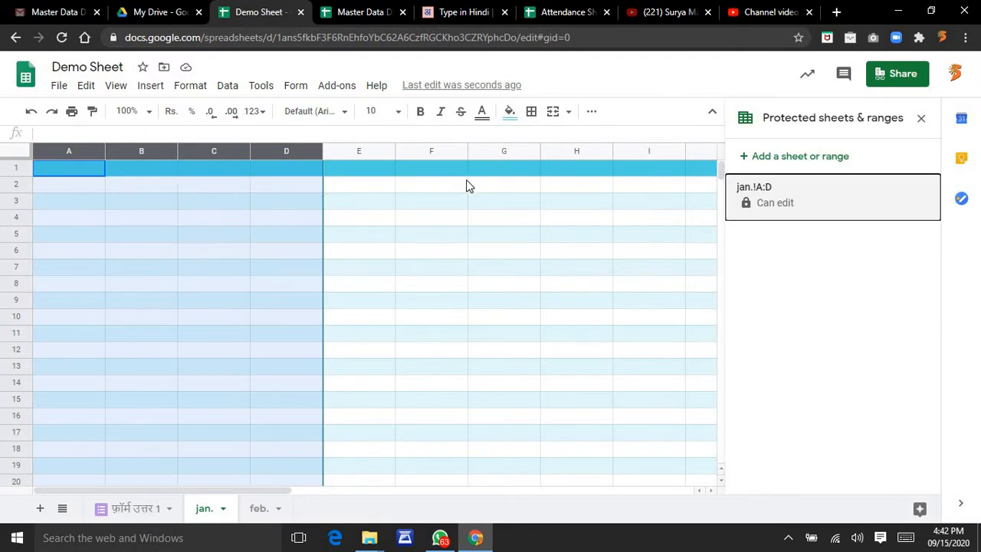
# Enter the sample text GIUUGIG in cell E2 and JJFFJB in cell C2.
pyautogui.click(374, 191)
pyautogui.write('GIUUGIG')
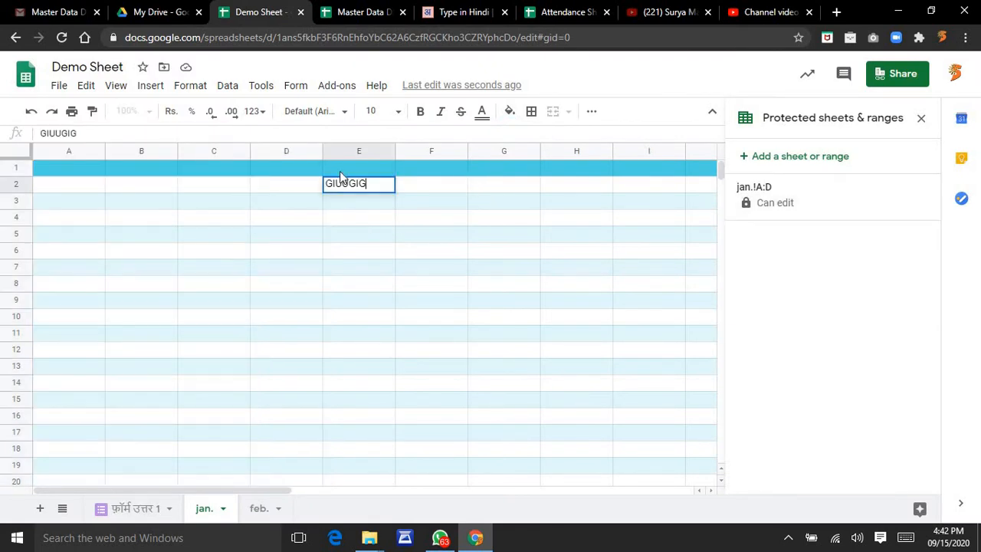
pyautogui.press('Left')
pyautogui.press('Left')
pyautogui.write('JJFFJB')
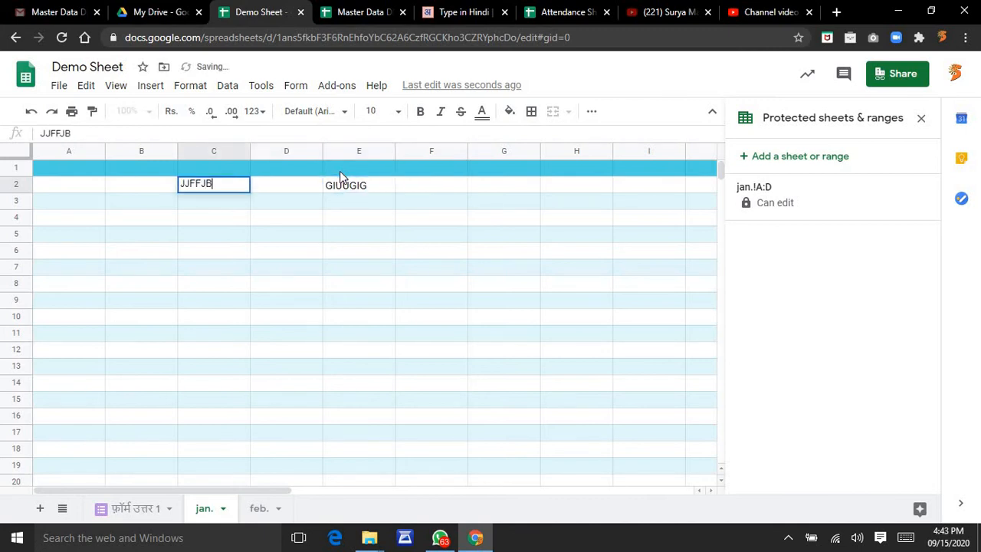
pyautogui.press('Return')
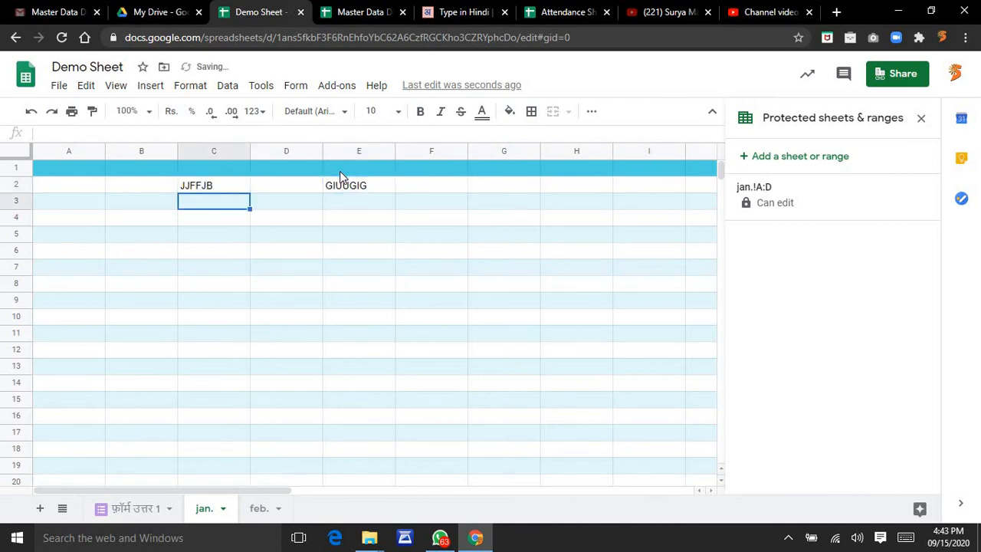
# Remove the protected range covering columns A to D of the jan. sheet.
pyautogui.click(281, 151)
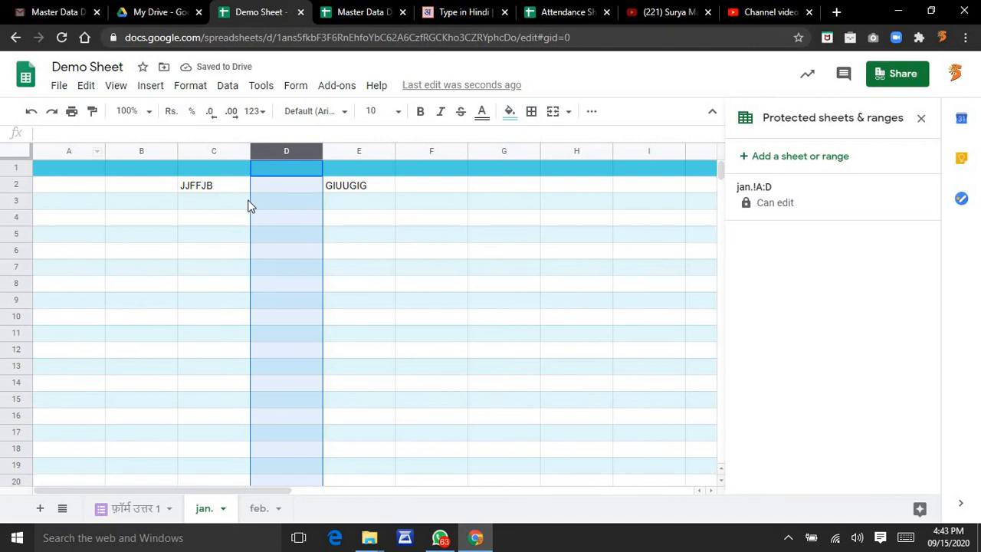
pyautogui.click(887, 201)
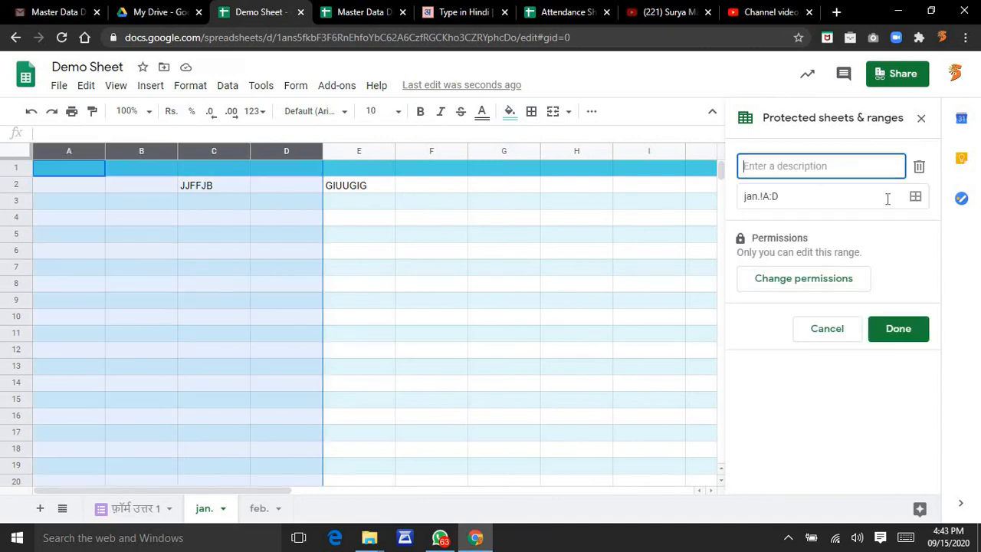
pyautogui.click(920, 168)
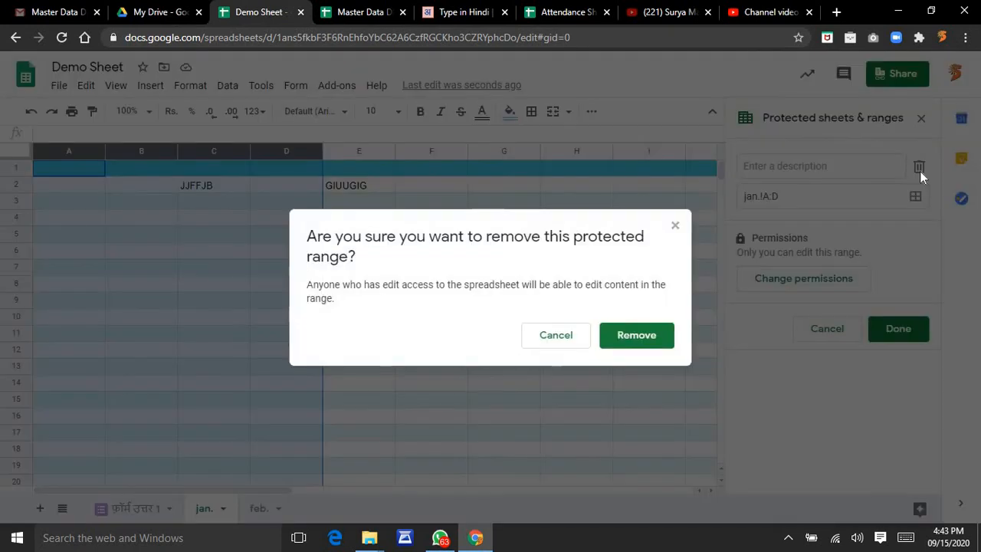
pyautogui.click(625, 339)
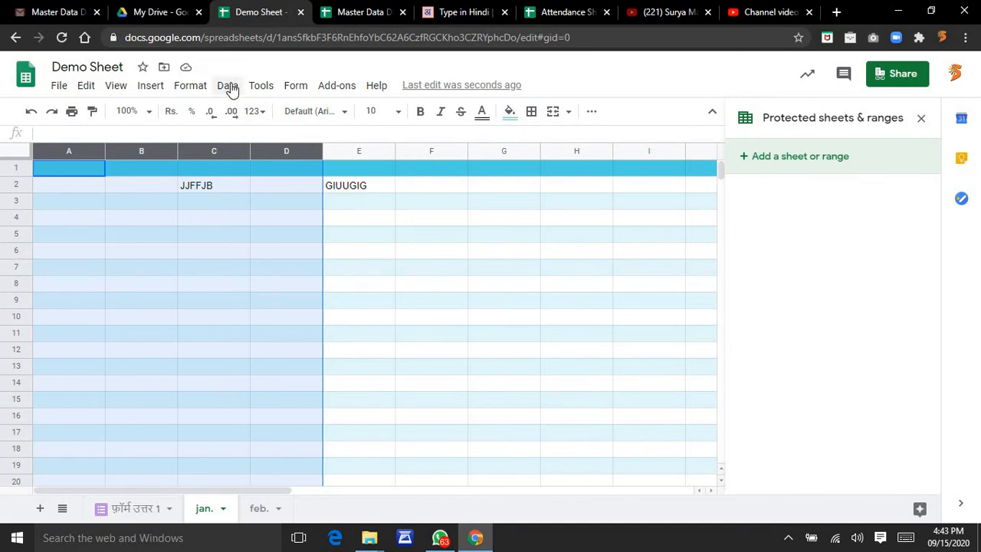
pyautogui.click(386, 256)
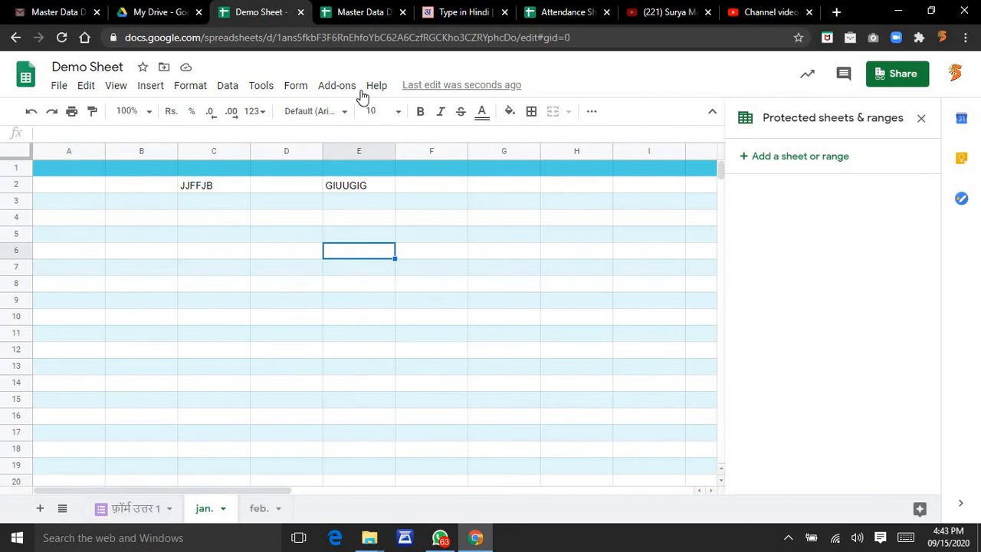
pyautogui.click(228, 88)
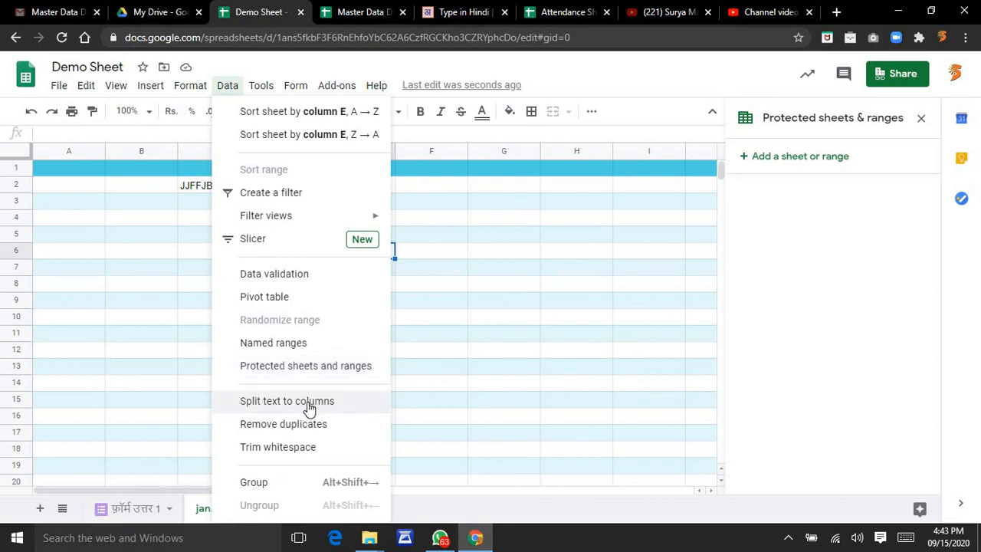
pyautogui.click(309, 405)
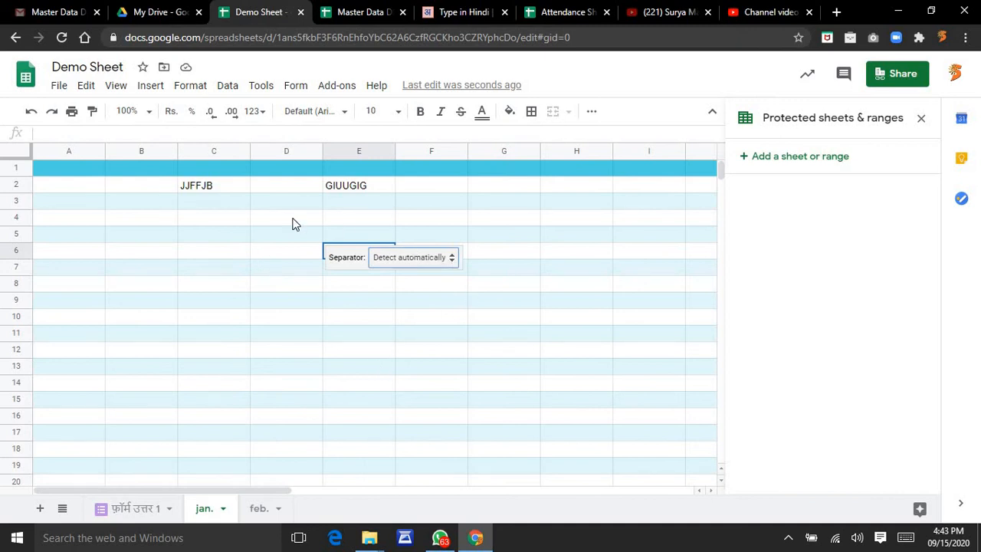
# Enter a single sample first name in cell E5.
pyautogui.click(338, 231)
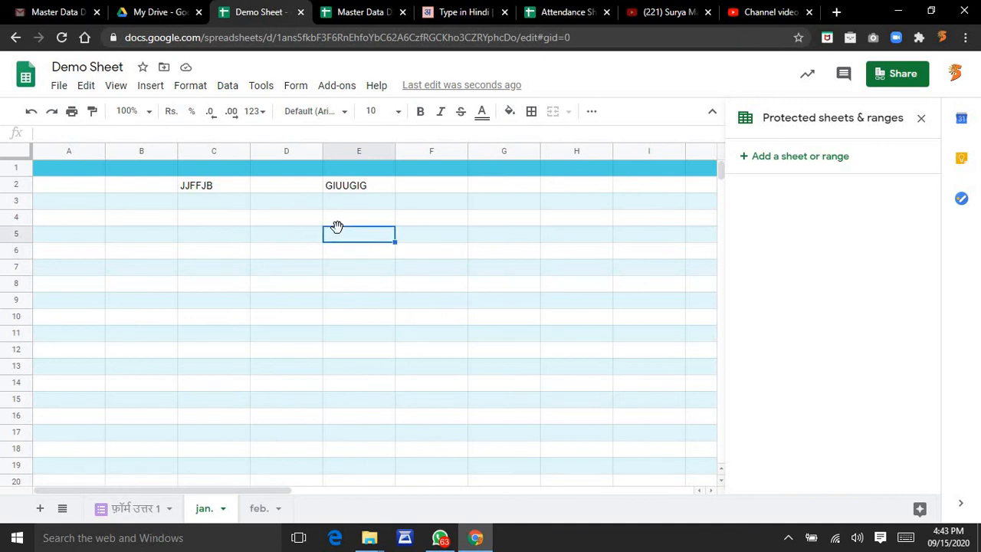
pyautogui.write('RAM')
pyautogui.press('Tab')
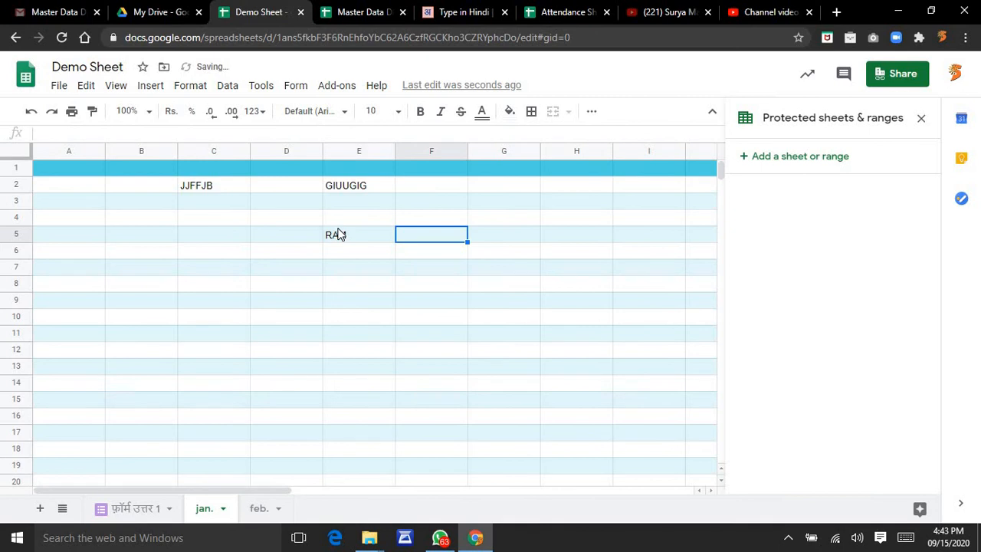
pyautogui.click(337, 235)
pyautogui.press('Down')
pyautogui.press('Down')
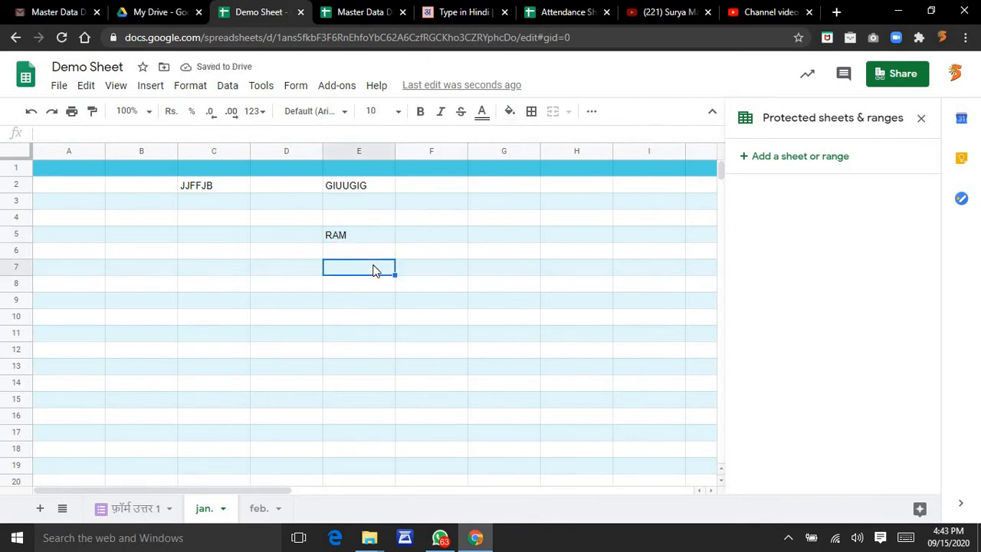
# Enter three sample first names separated by spaces in cell E6.
pyautogui.click(373, 248)
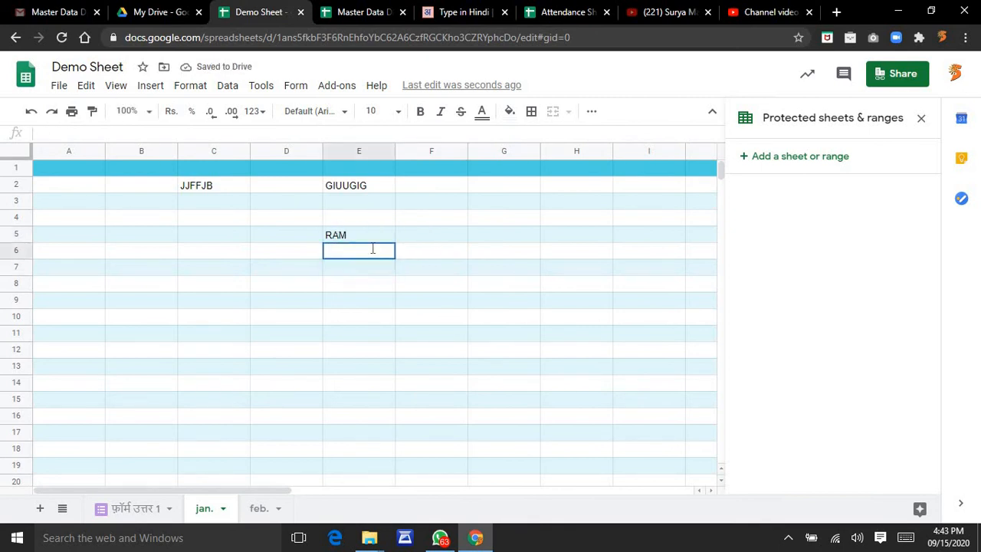
pyautogui.write('RA')
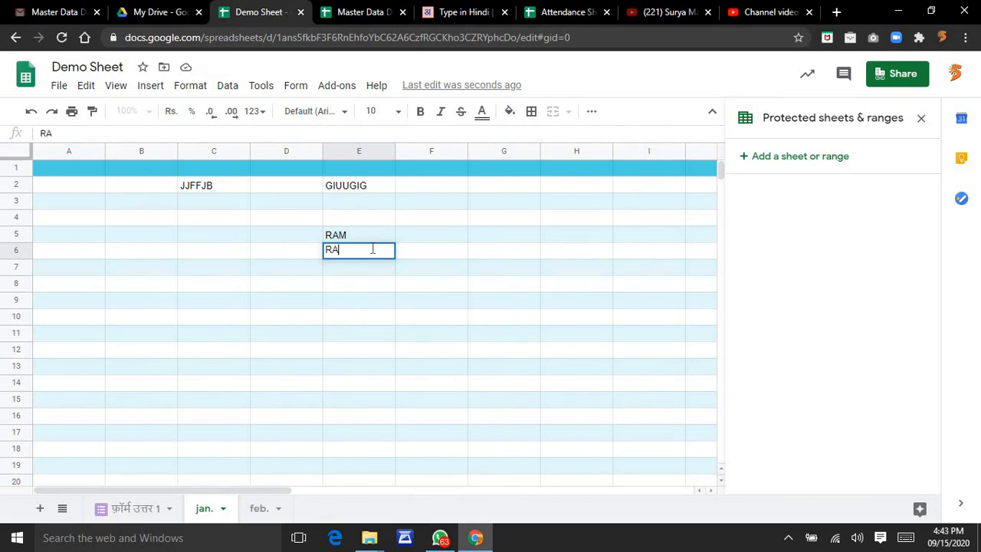
pyautogui.write('M SHYAM MOOHA')
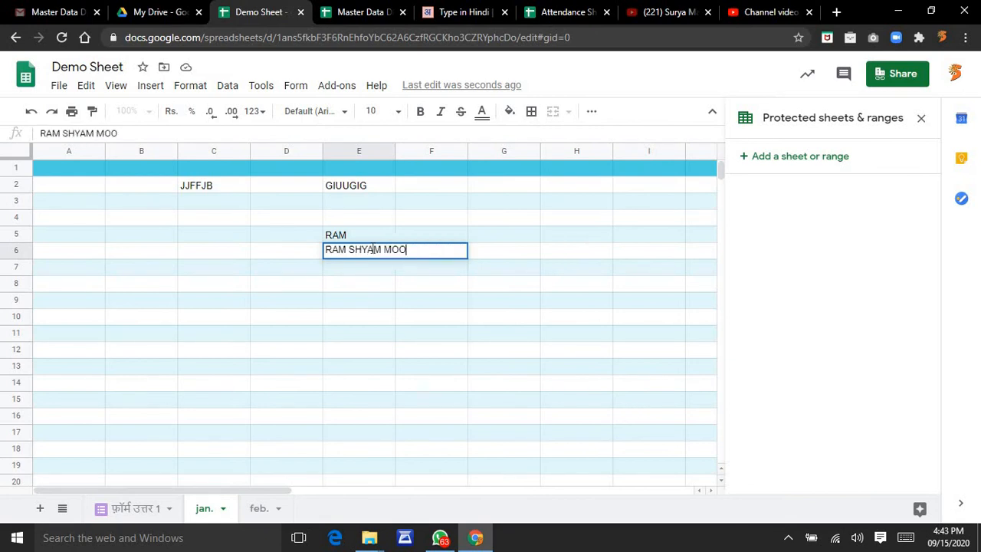
pyautogui.press('BackSpace')
pyautogui.press('BackSpace')
pyautogui.write('HAN')
pyautogui.press('Return')
# Apply Split text to columns to cell E6 with Comma as the separator.
pyautogui.click(373, 254)
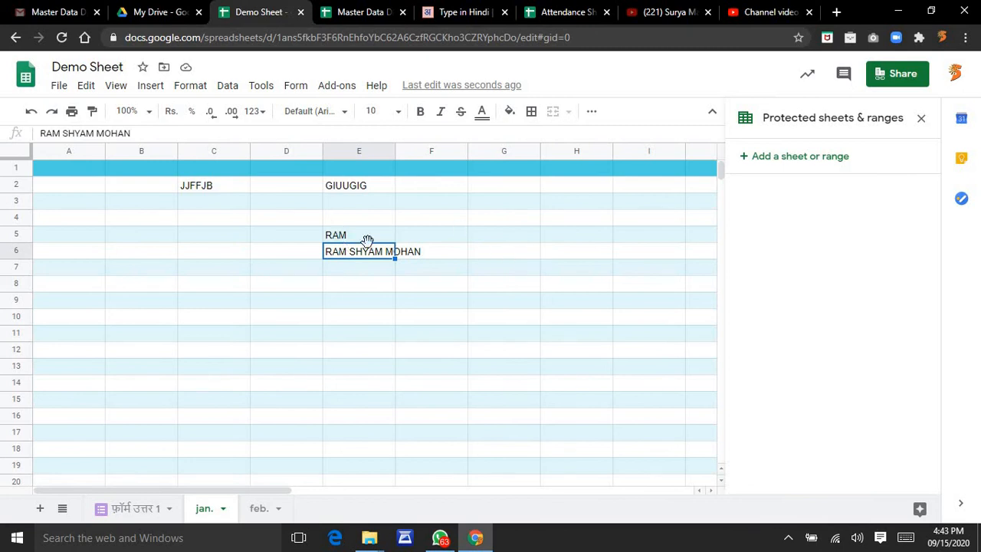
pyautogui.click(227, 85)
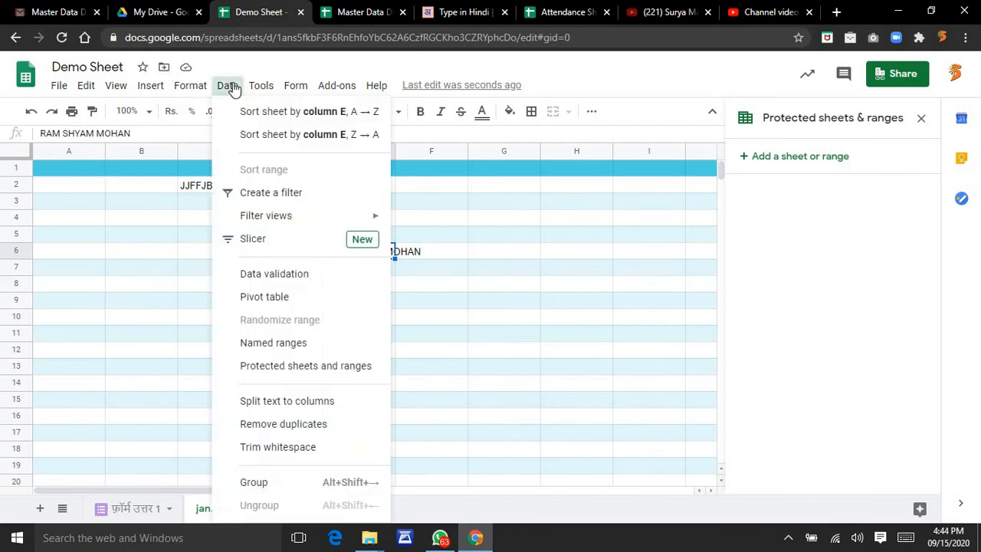
pyautogui.click(274, 401)
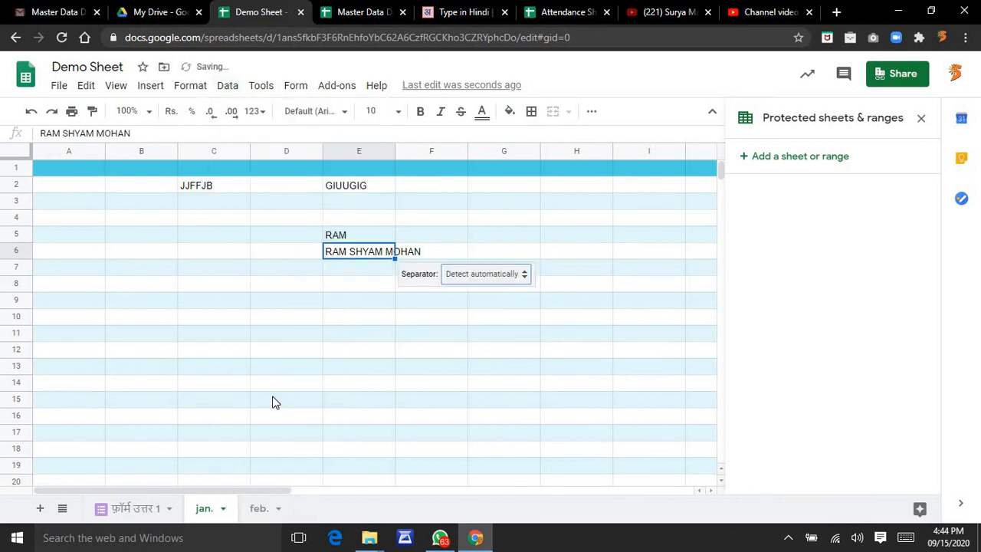
pyautogui.click(523, 279)
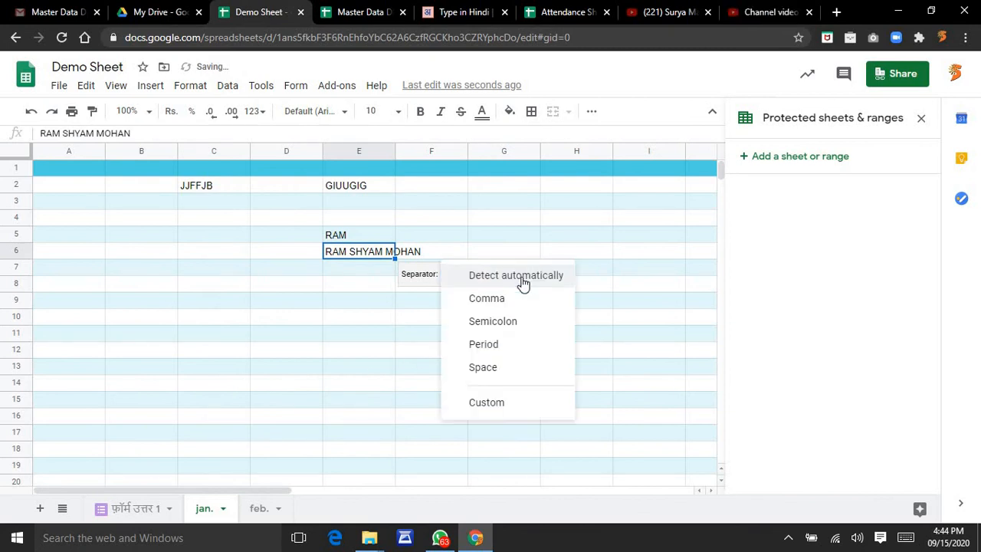
pyautogui.click(499, 304)
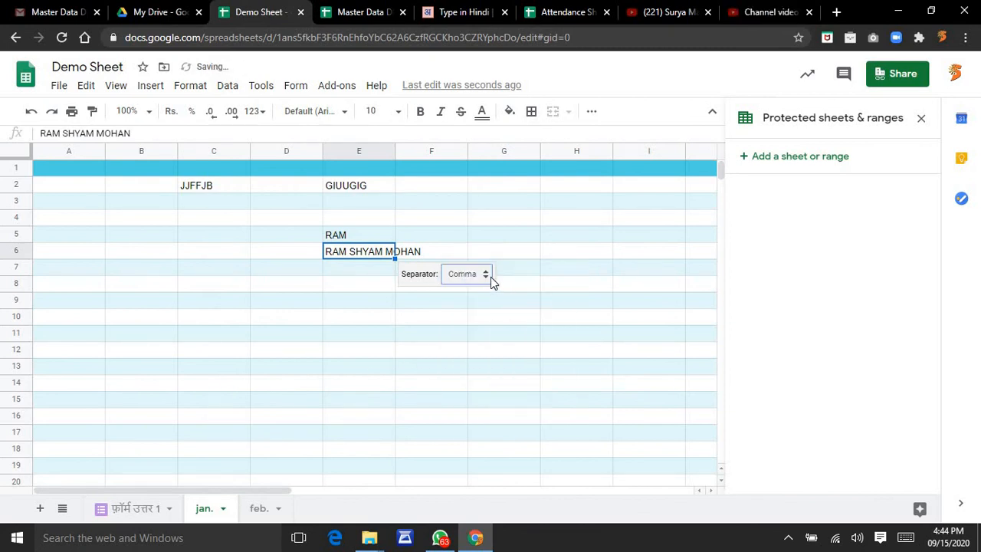
# Change the separator for splitting cell E6 into columns to Space.
pyautogui.click(485, 279)
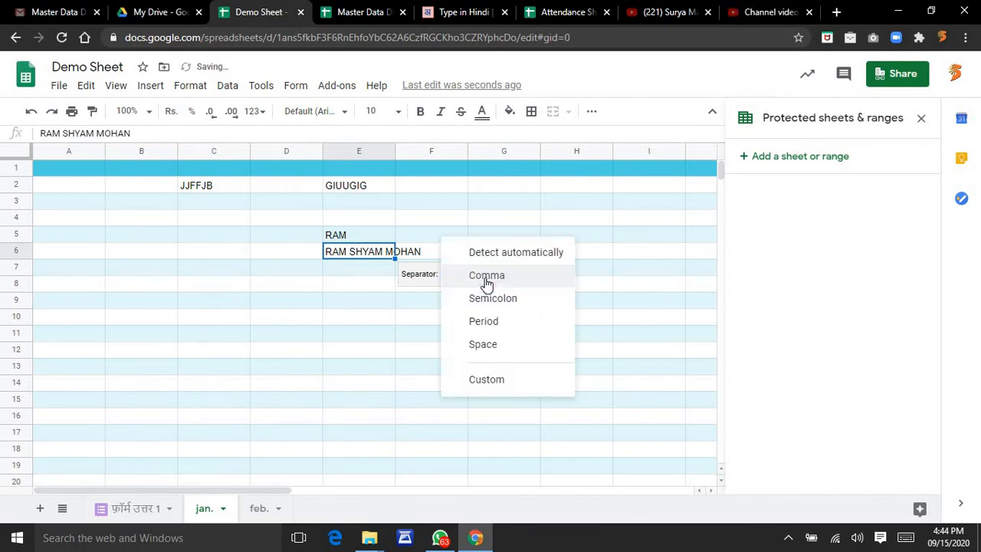
pyautogui.click(486, 347)
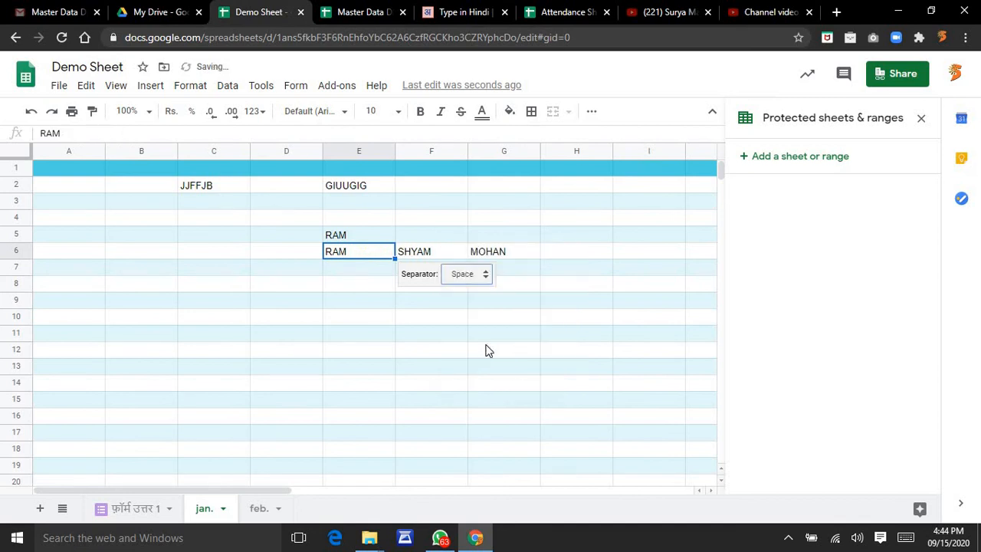
pyautogui.click(375, 272)
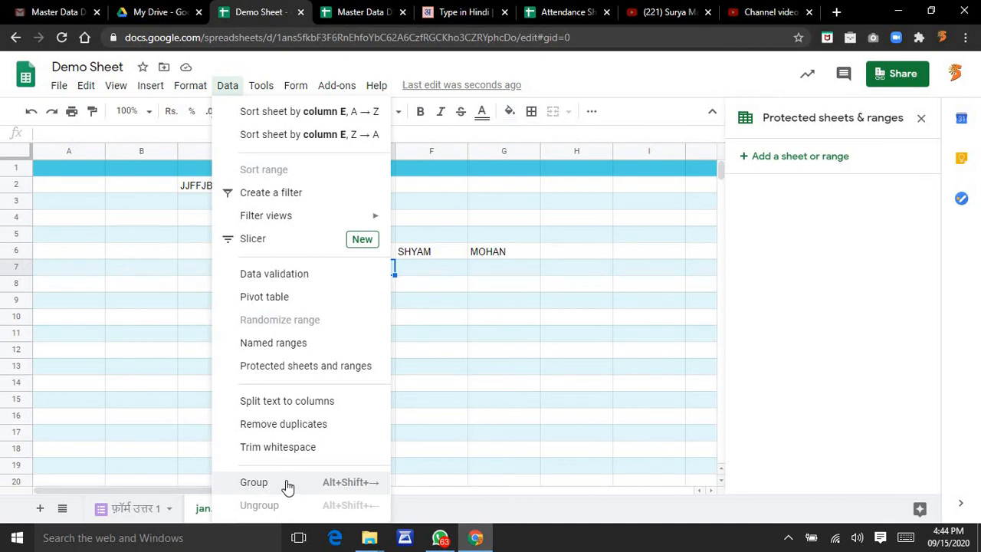
pyautogui.click(472, 368)
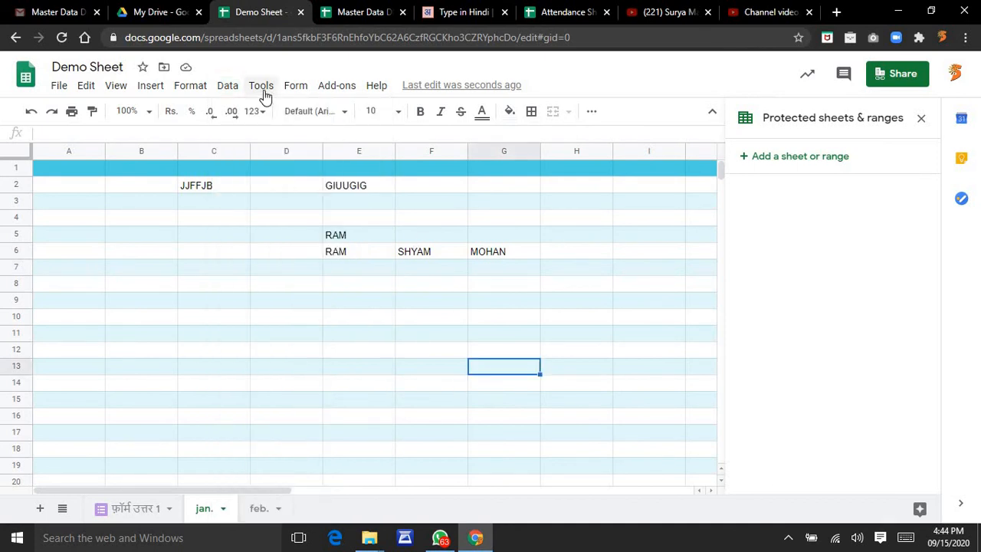
# Open the script editor and clear the default myFunction code from Code.gs.
pyautogui.click(263, 90)
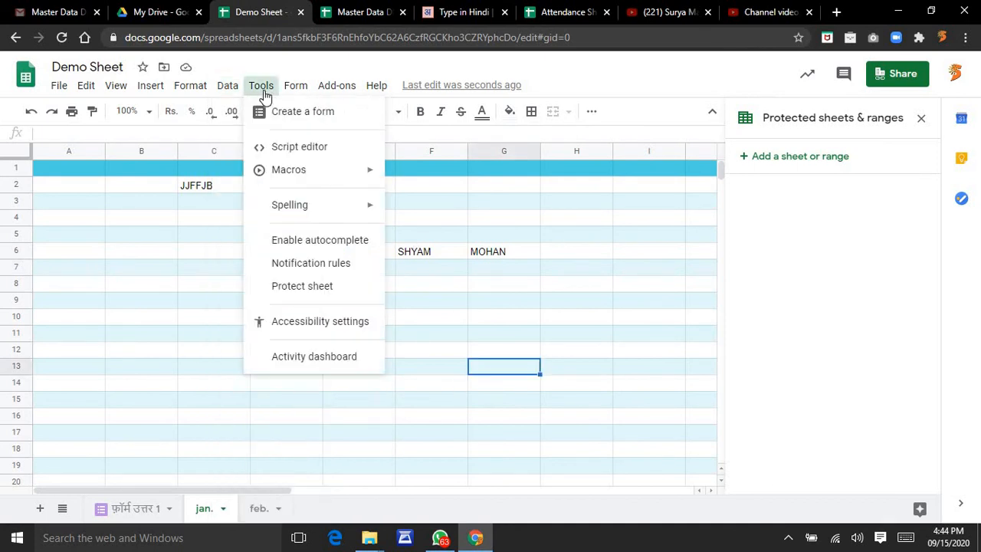
pyautogui.click(291, 147)
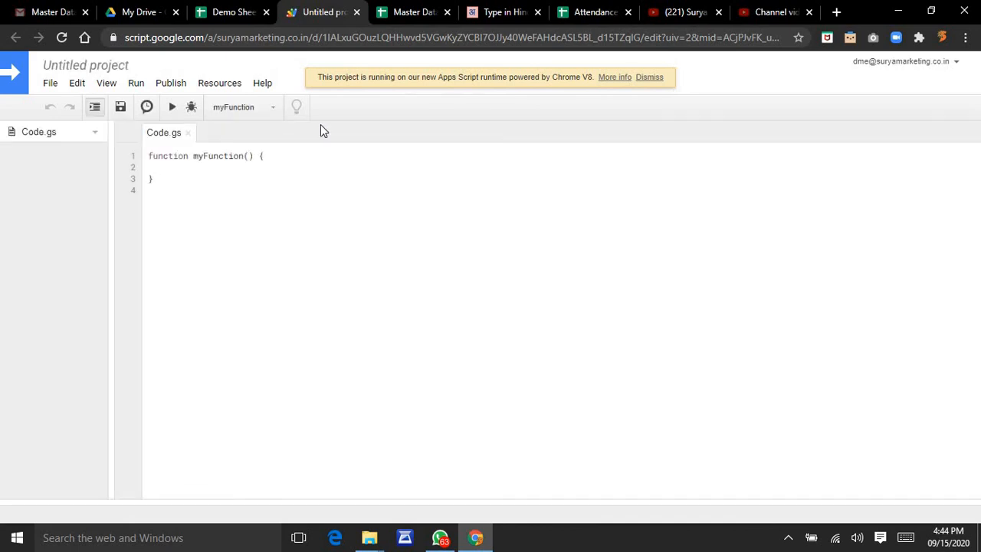
pyautogui.click(219, 183)
pyautogui.hotkey('ctrl', 'a')
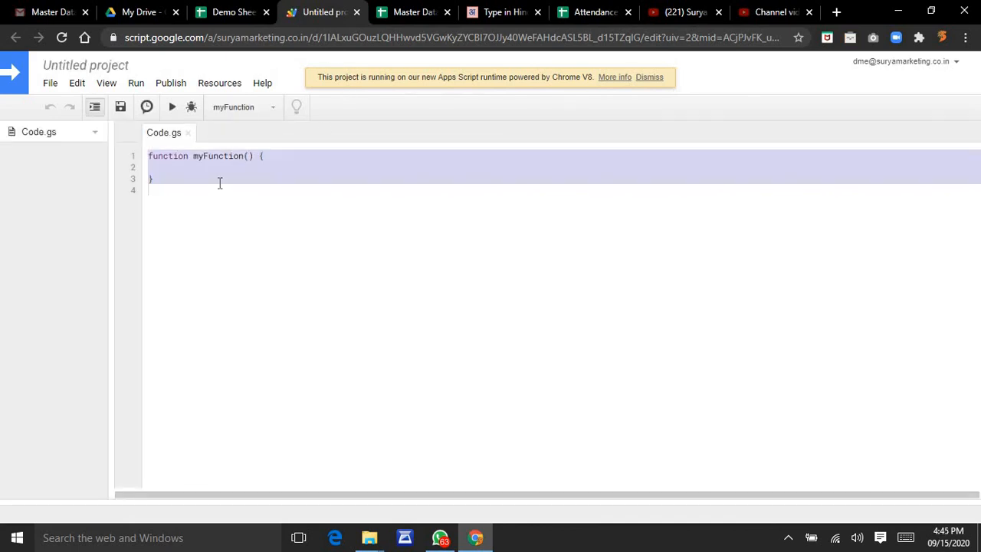
pyautogui.press('BackSpace')
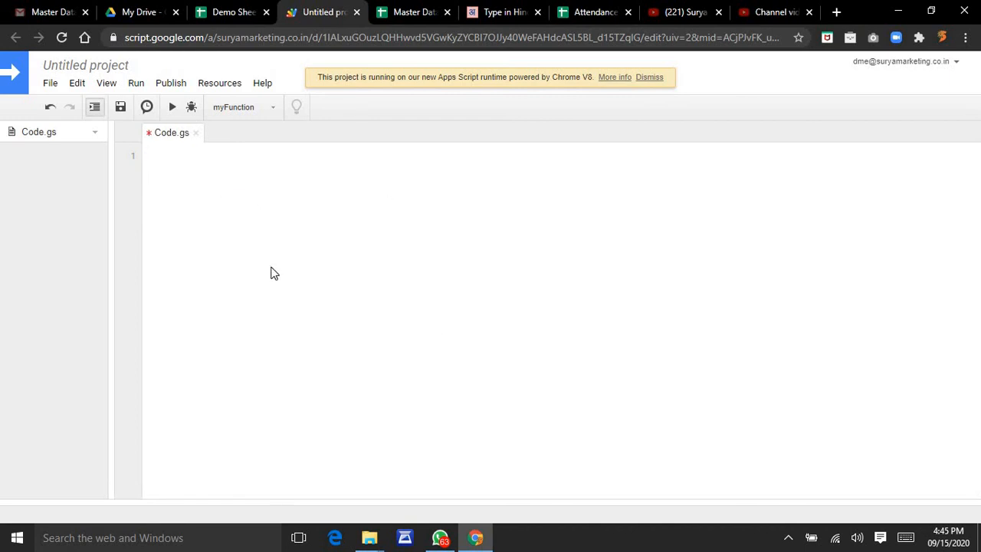
# Enter and erase the test text HGJGJK in Code.gs, and leave the script editor without saving.
pyautogui.write('HGJGJK')
pyautogui.press('BackSpace')
pyautogui.press('BackSpace')
pyautogui.press('BackSpace')
pyautogui.press('BackSpace')
pyautogui.press('BackSpace')
pyautogui.press('BackSpace')
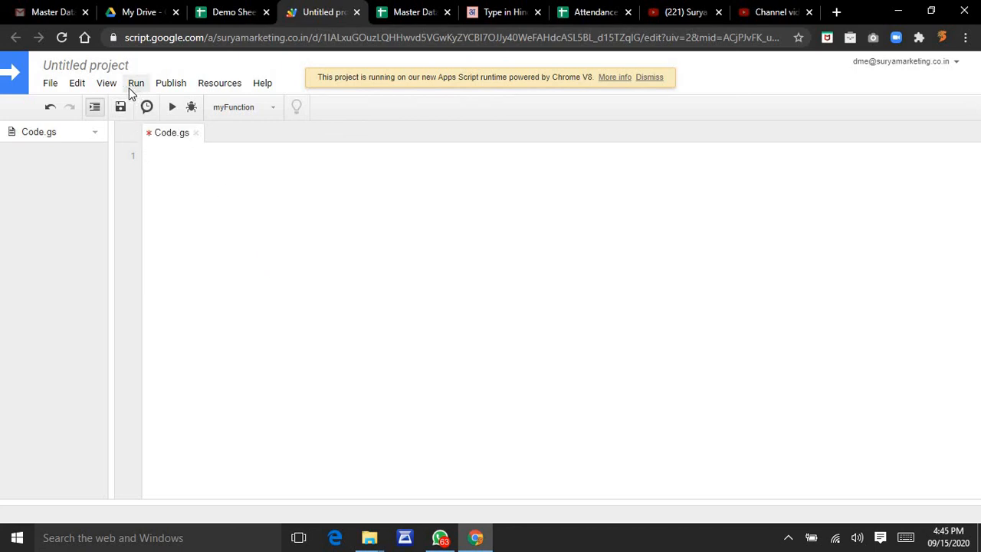
pyautogui.click(357, 12)
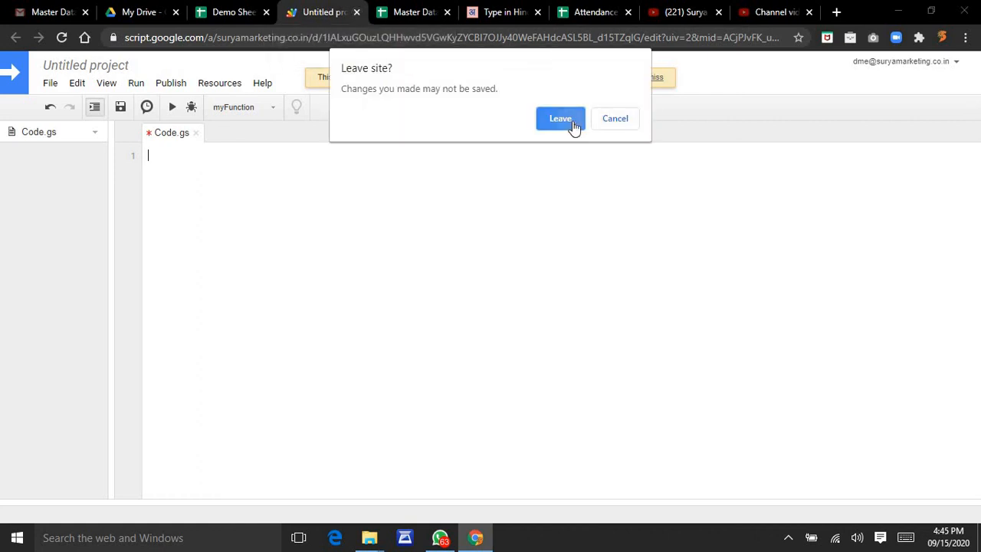
pyautogui.click(560, 119)
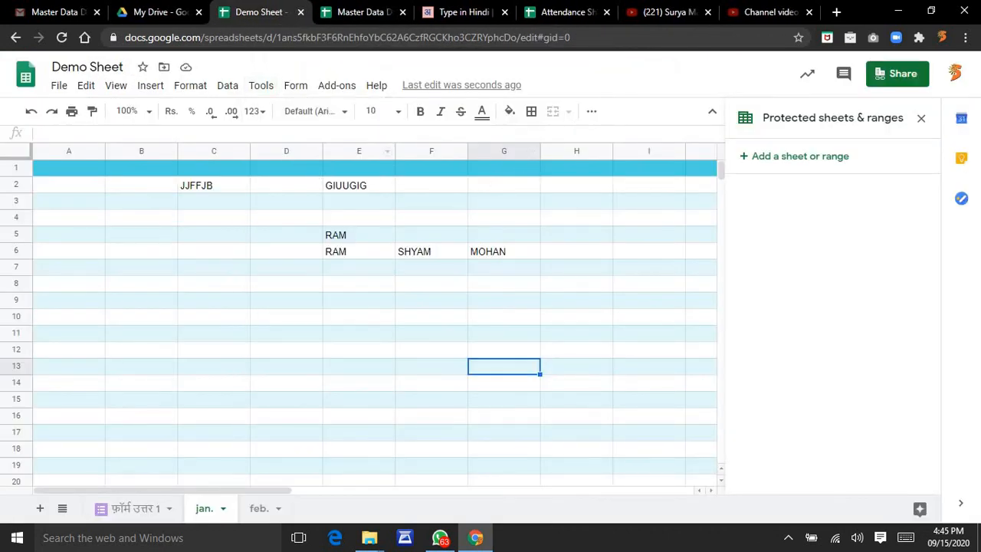
# Look over the macro, form and sheet tool options, and view the Activity dashboard.
pyautogui.click(265, 90)
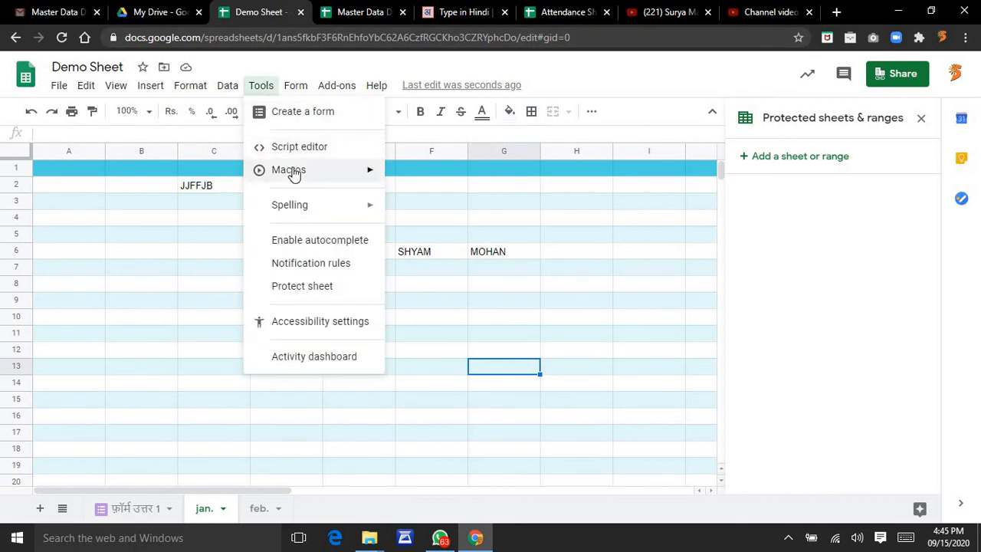
pyautogui.moveTo(294, 173)
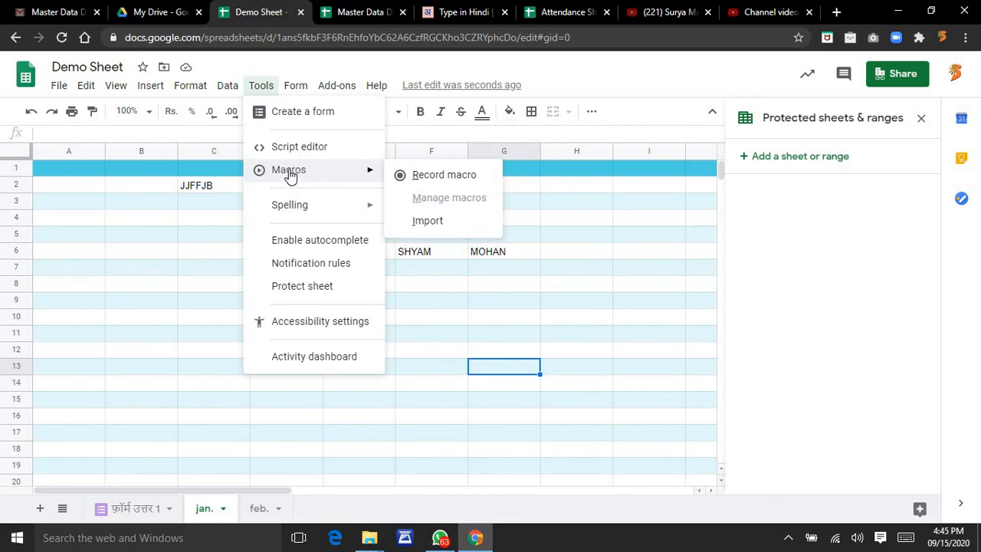
pyautogui.moveTo(349, 205)
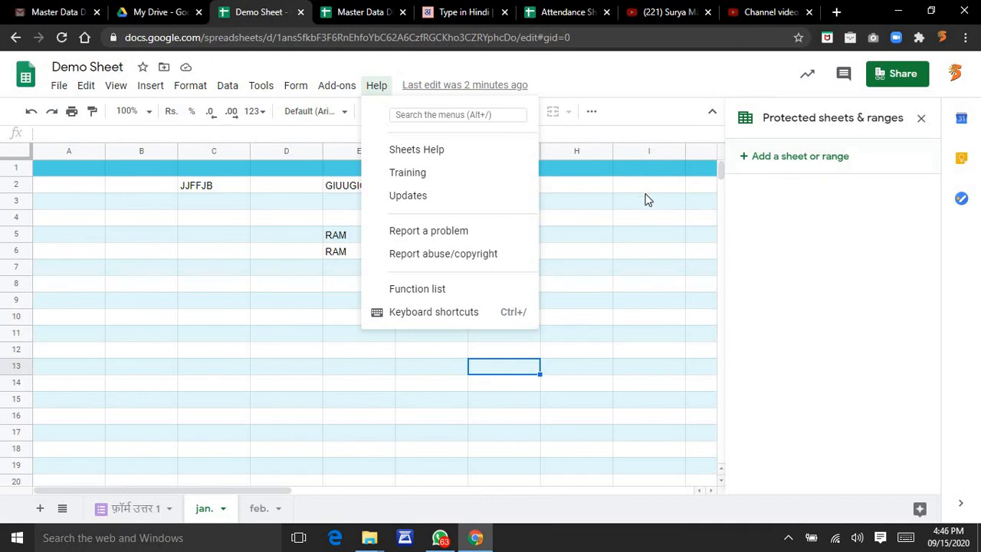
pyautogui.click(295, 87)
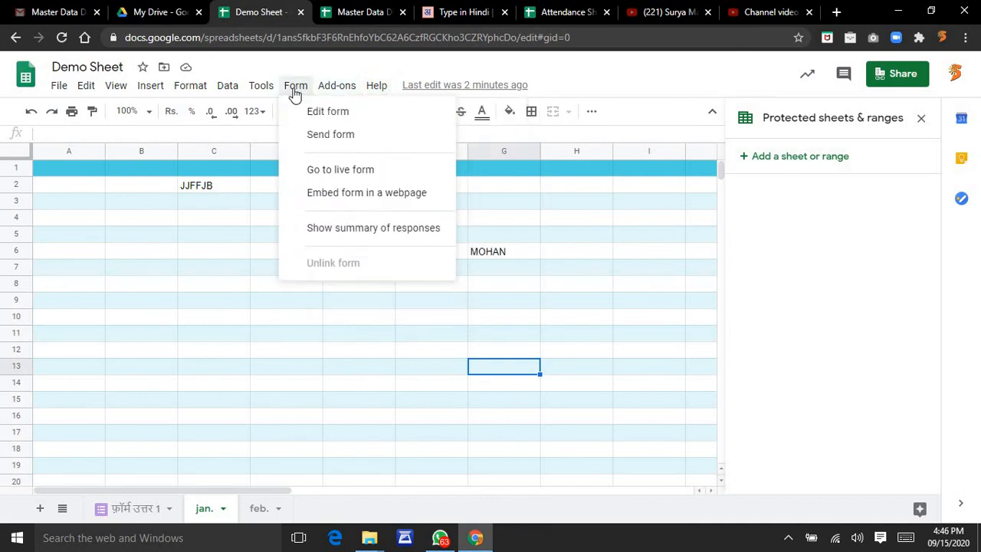
pyautogui.moveTo(265, 92)
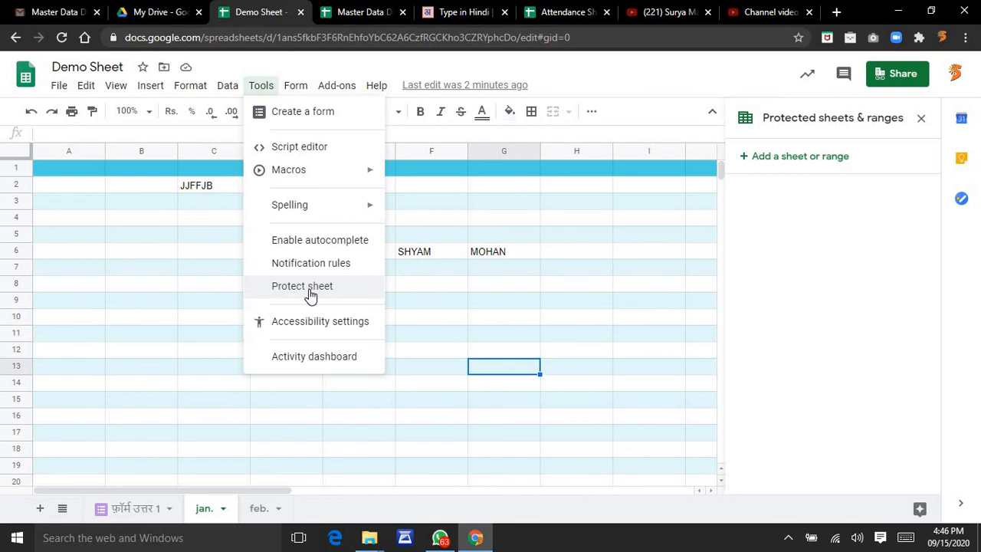
pyautogui.click(353, 365)
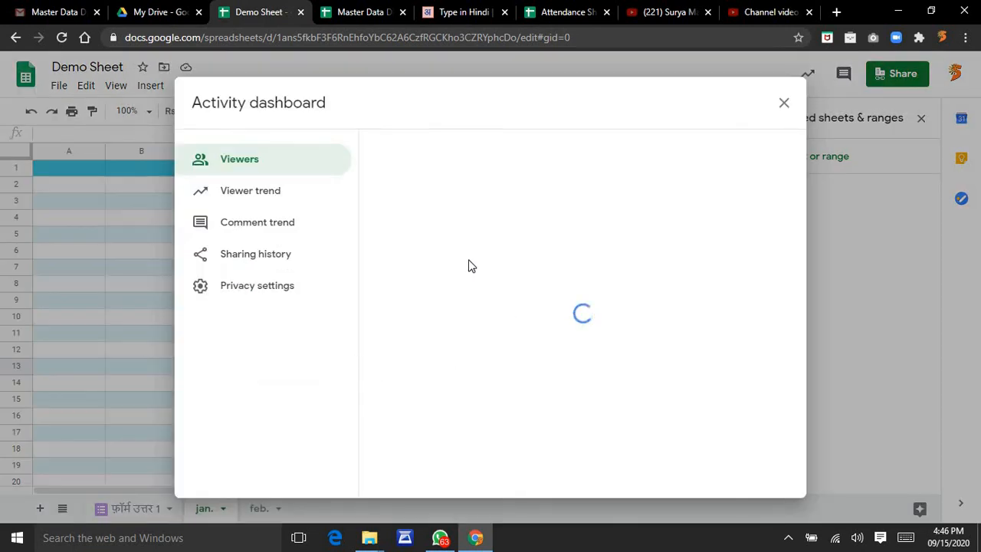
pyautogui.click(783, 103)
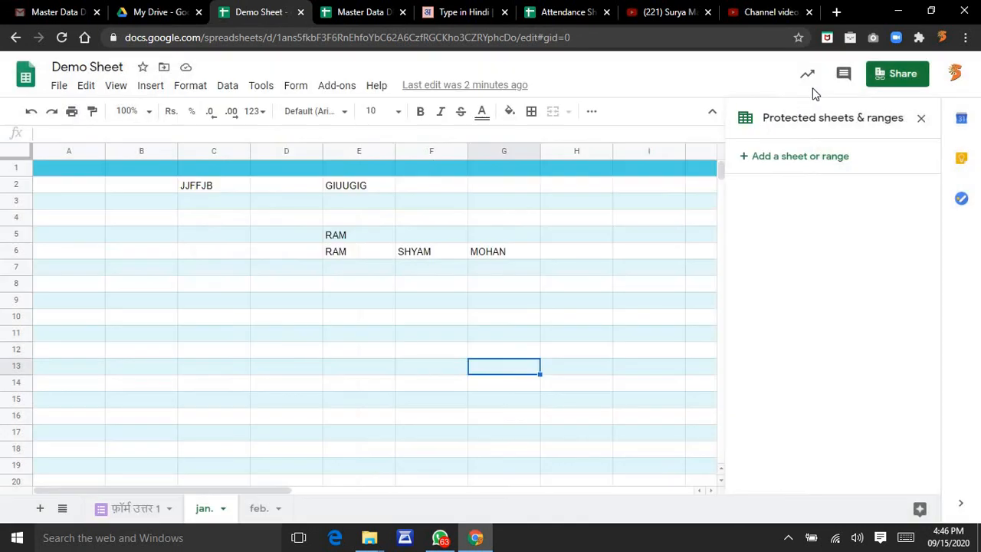
# Close the protected sheets and ranges view and review the options for the linked form.
pyautogui.click(921, 118)
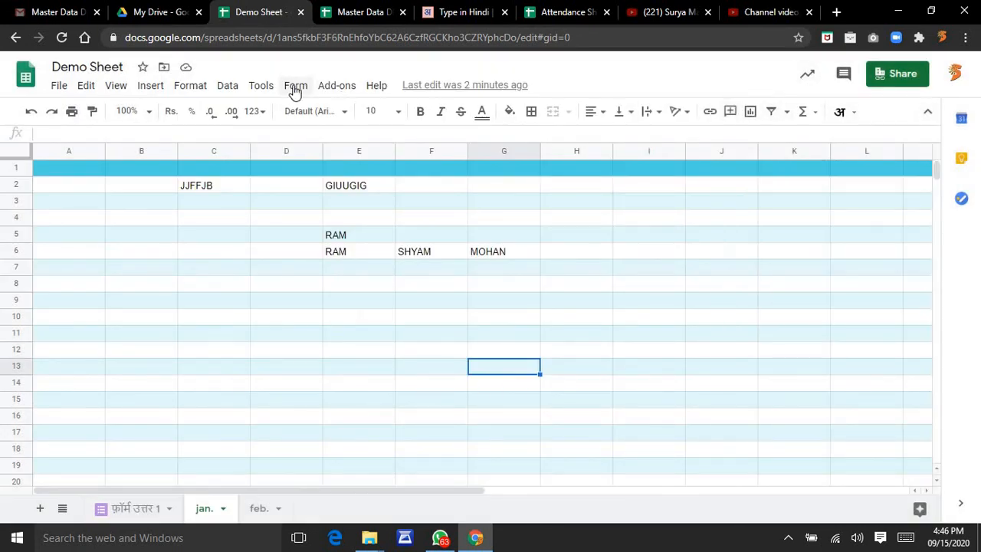
pyautogui.click(261, 87)
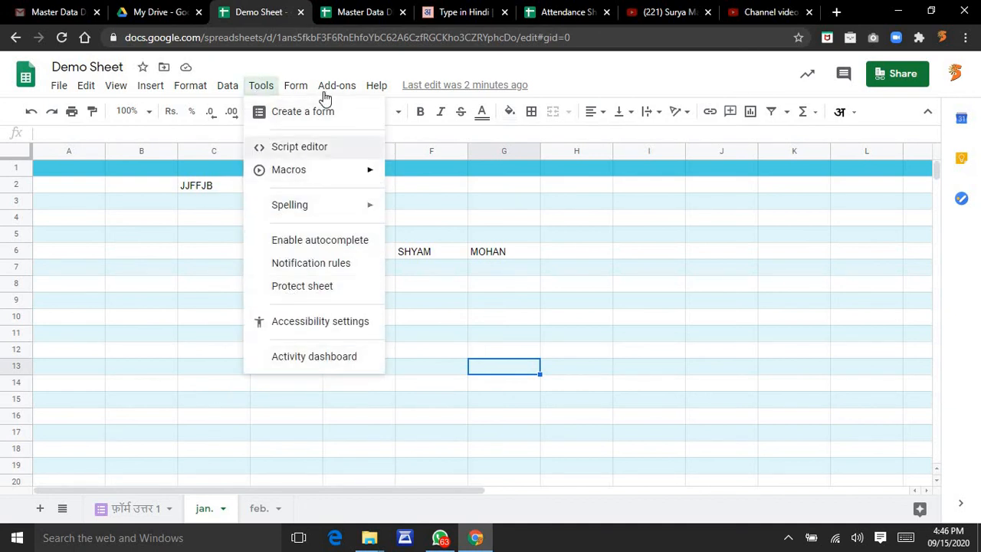
pyautogui.moveTo(333, 90)
pyautogui.moveTo(296, 86)
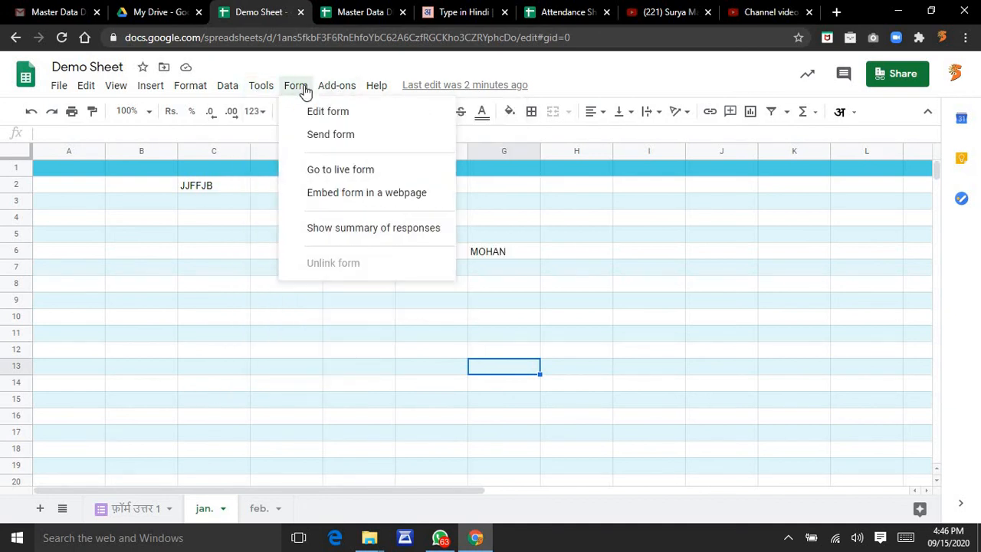
# Try to delete the form responses sheet फ़ॉर्म उत्तर 1 while its form is still linked.
pyautogui.click(134, 509)
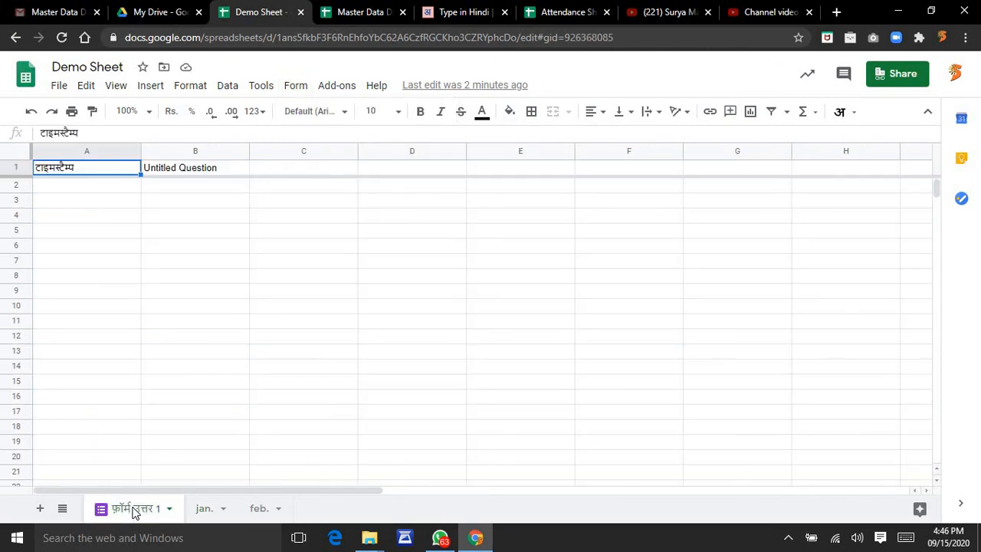
pyautogui.rightClick(132, 509)
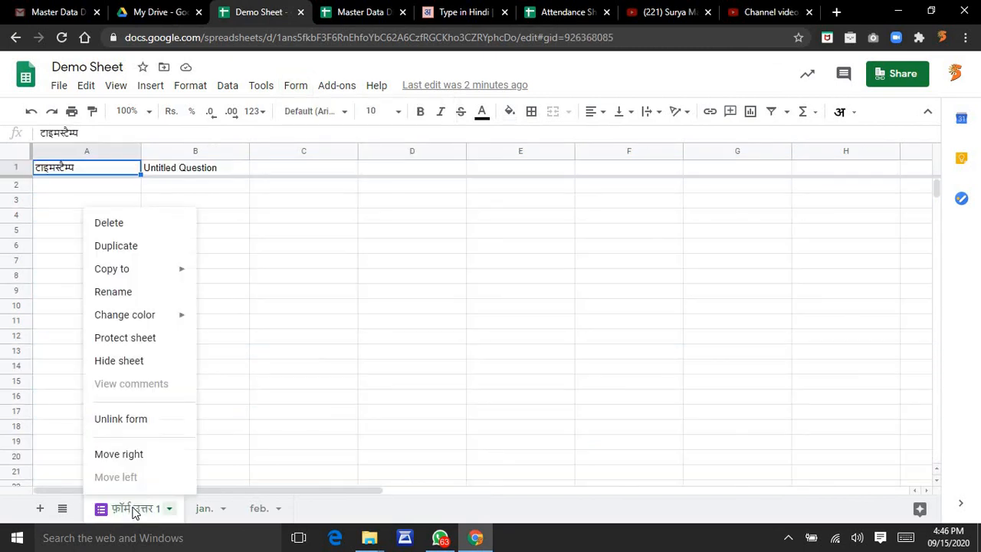
pyautogui.click(120, 224)
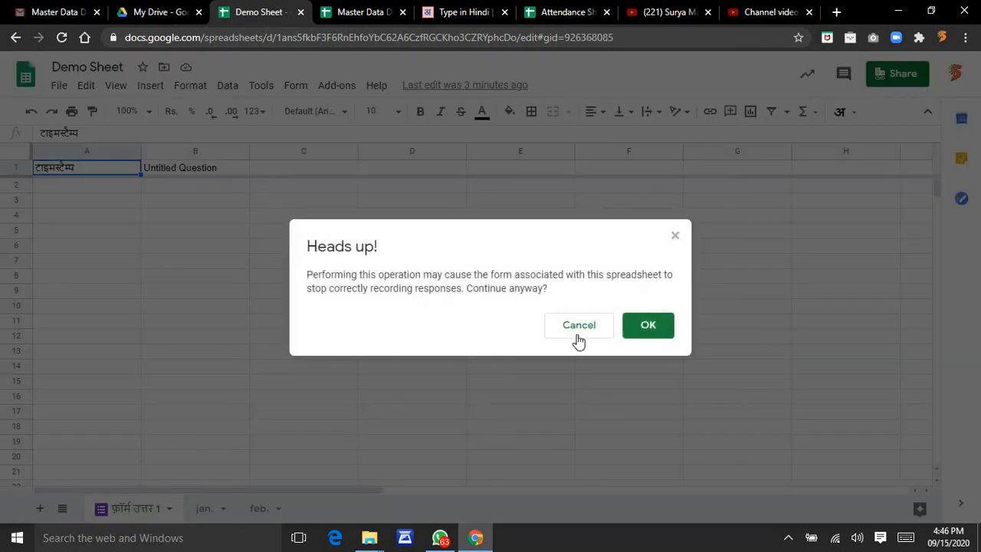
pyautogui.click(651, 331)
pyautogui.click(650, 331)
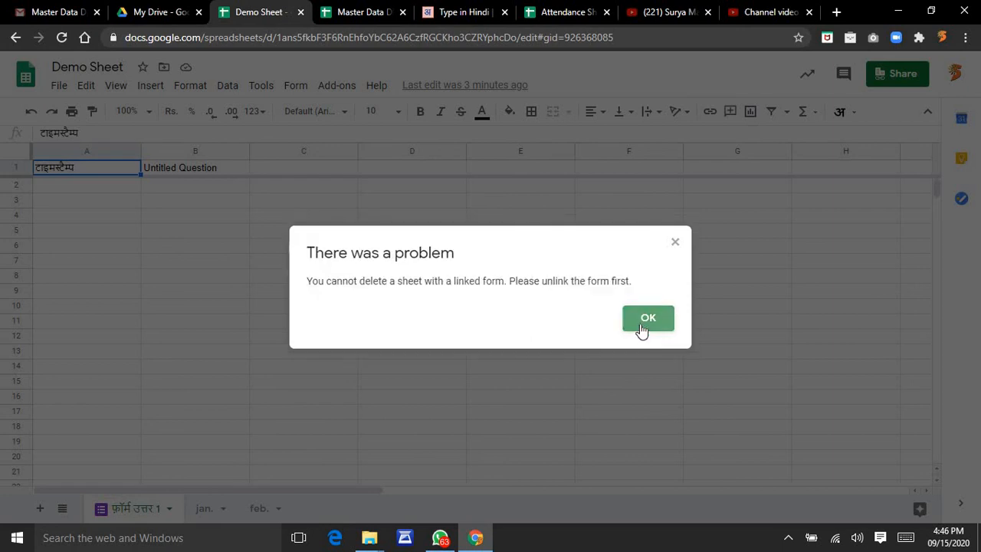
# Unlink the form from the फ़ॉर्म उत्तर 1 sheet.
pyautogui.rightClick(123, 515)
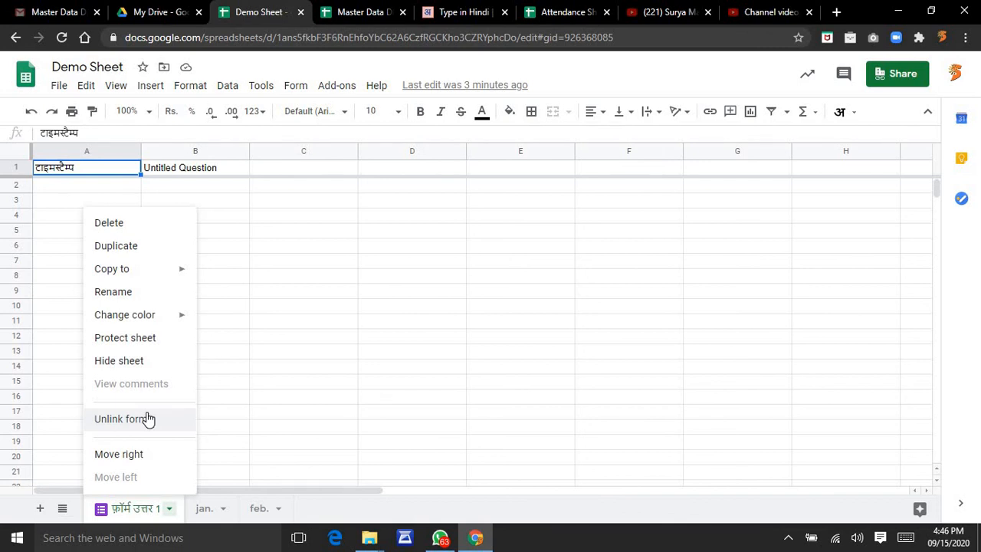
pyautogui.click(148, 419)
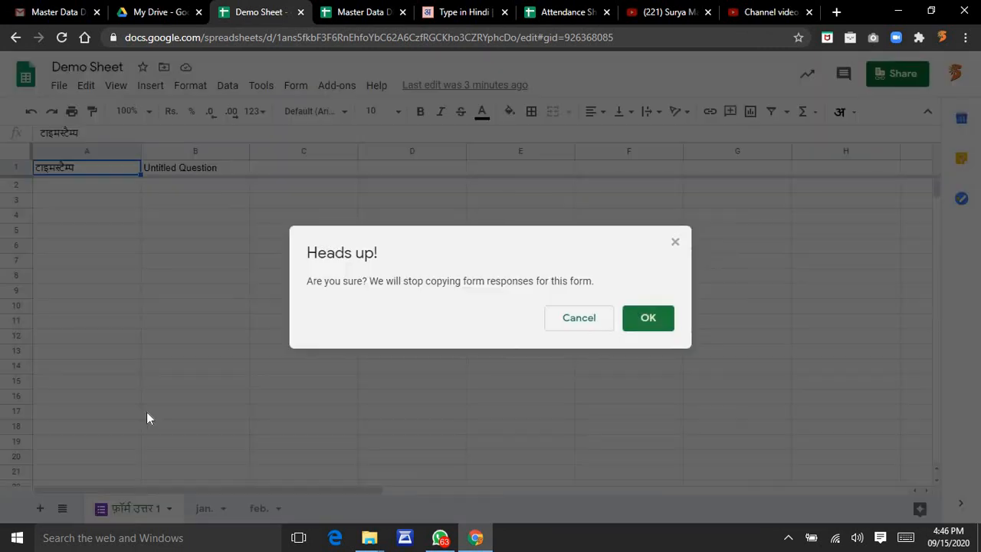
pyautogui.click(649, 318)
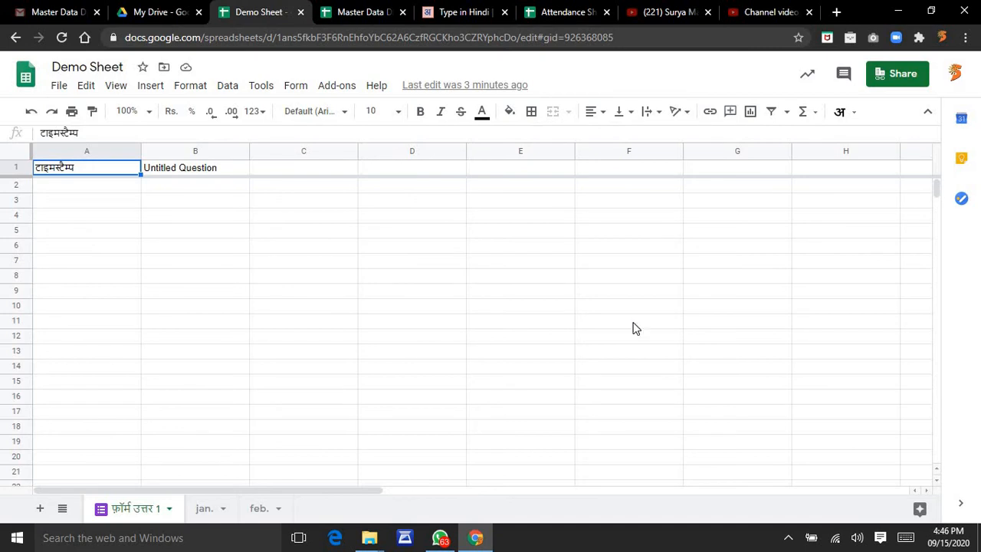
# Delete the unlinked फ़ॉर्म उत्तर 1 sheet from the spreadsheet.
pyautogui.rightClick(132, 510)
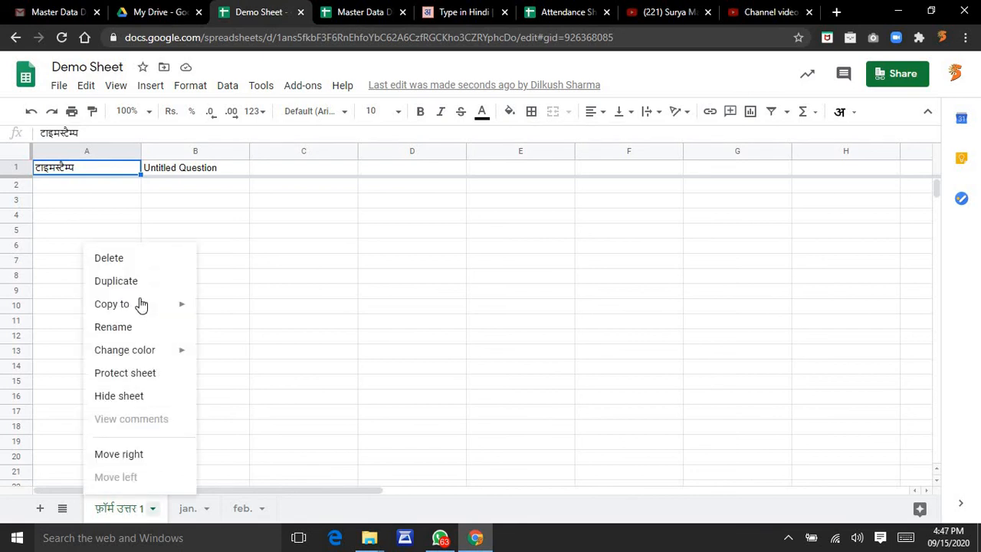
pyautogui.click(118, 259)
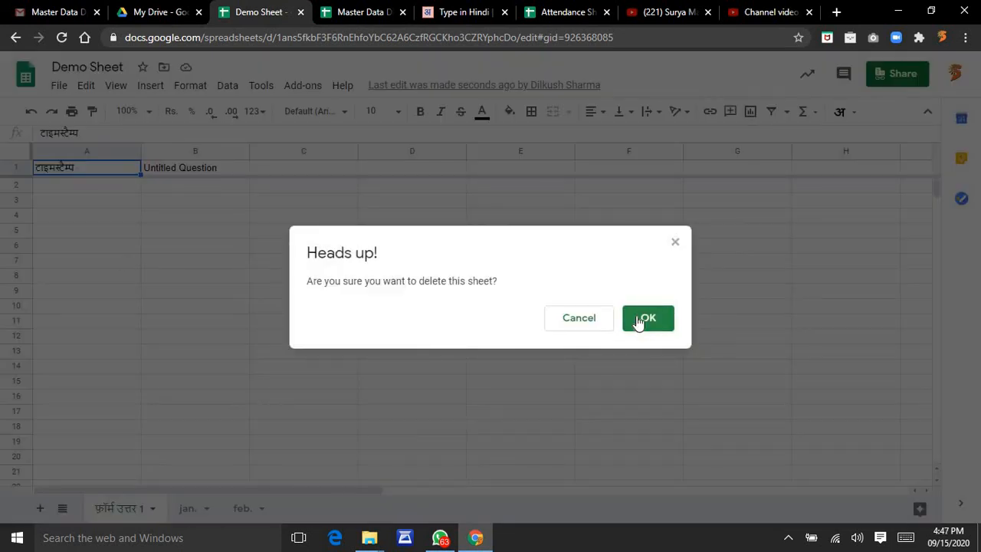
pyautogui.click(637, 322)
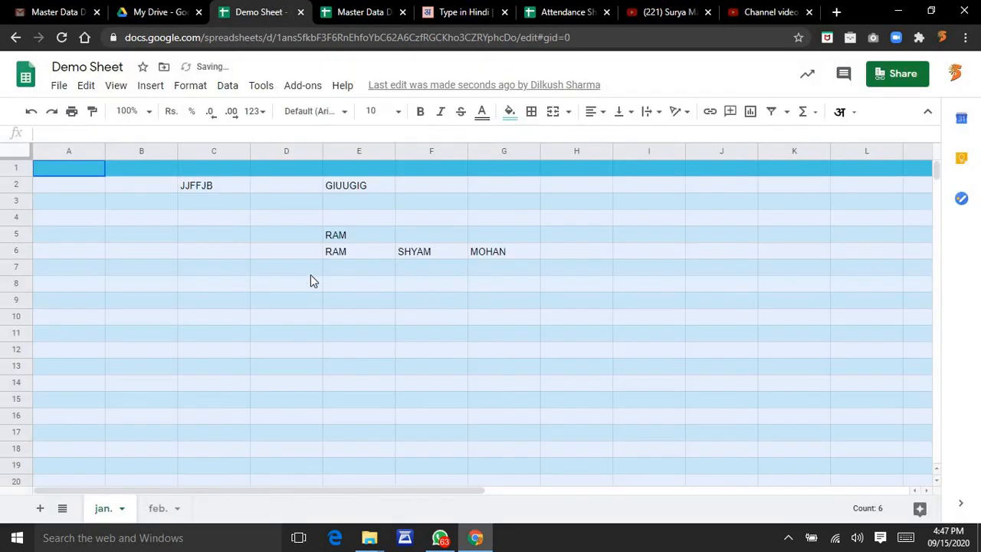
pyautogui.click(339, 353)
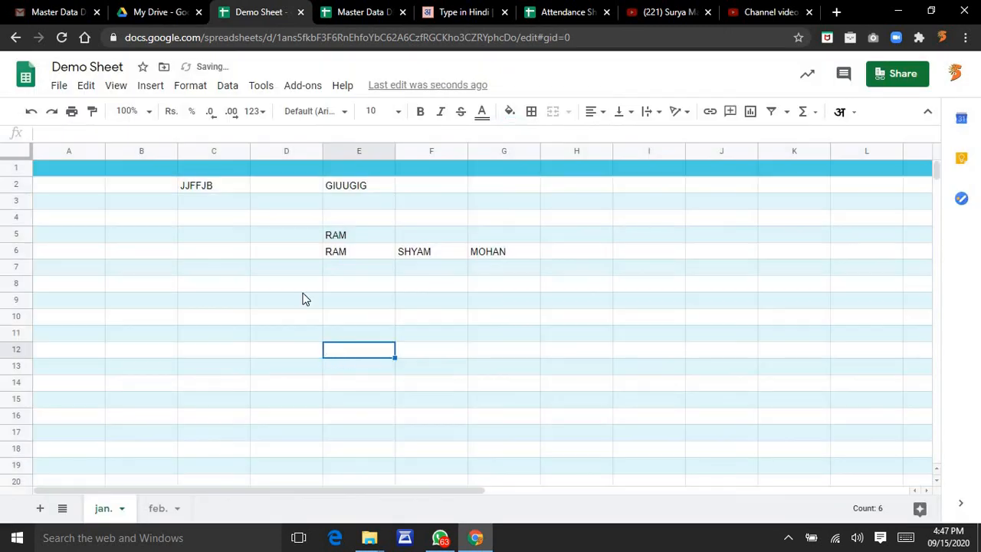
# Examine the commands of the installed add-ons, including Auto Email Agenda, ChangeCase and Form Mule, and the available help options.
pyautogui.click(301, 87)
pyautogui.moveTo(334, 153)
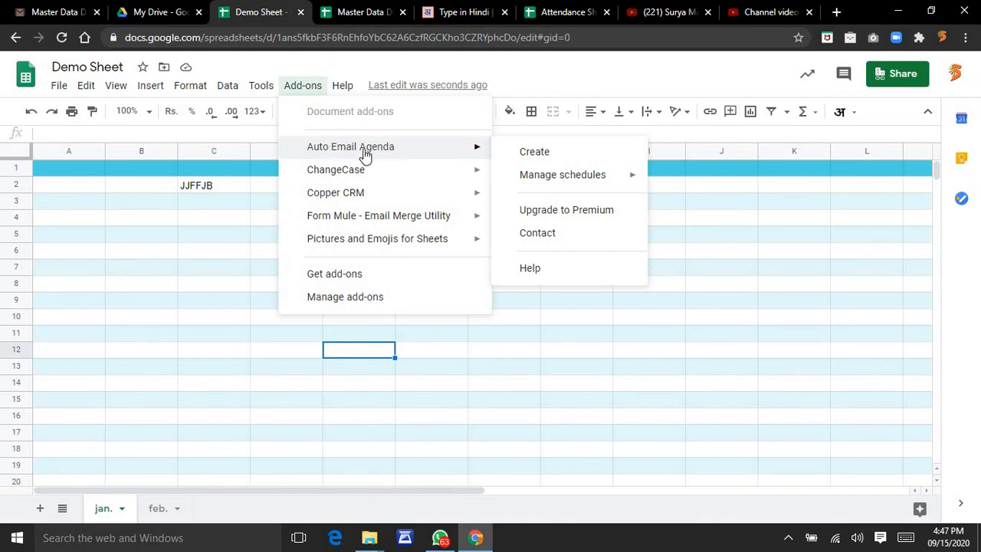
pyautogui.moveTo(355, 179)
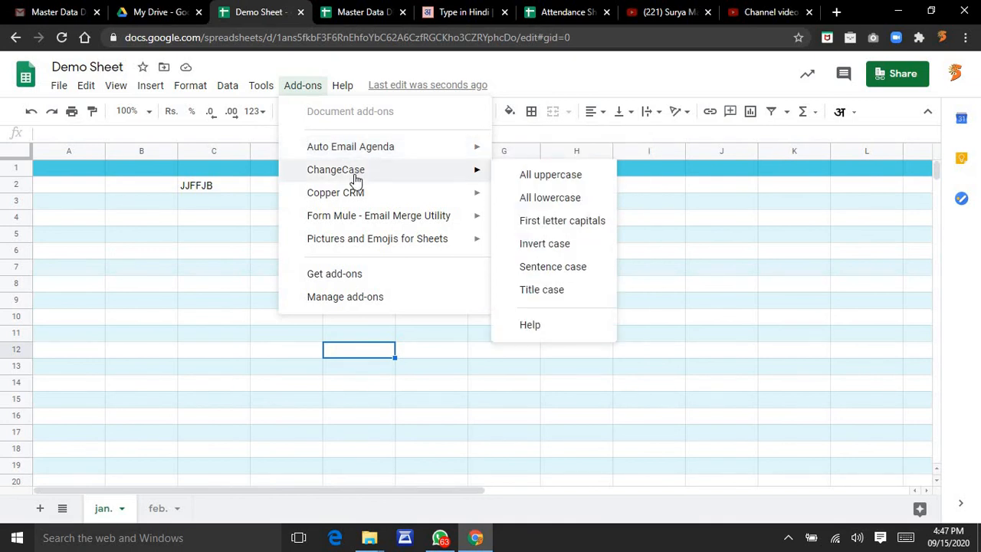
pyautogui.moveTo(344, 225)
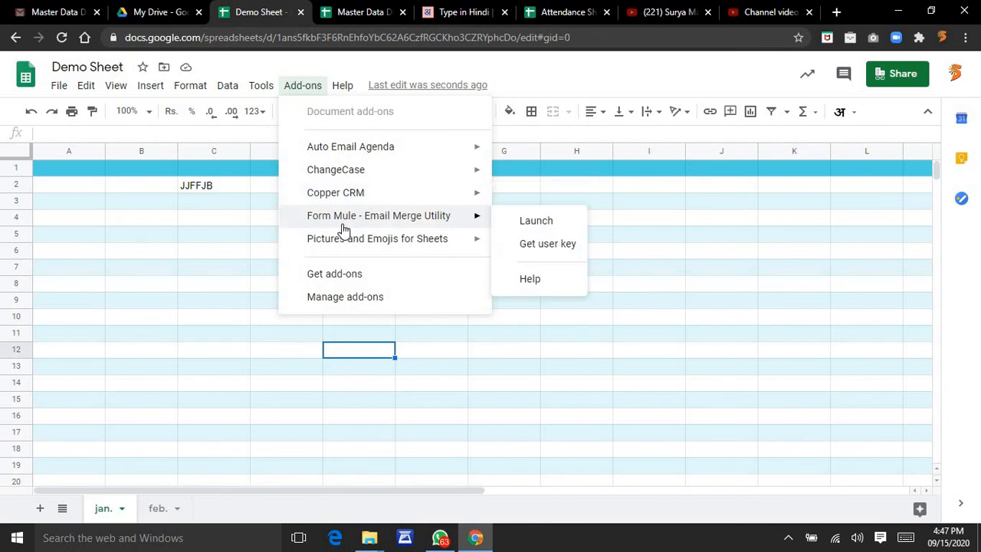
pyautogui.moveTo(367, 247)
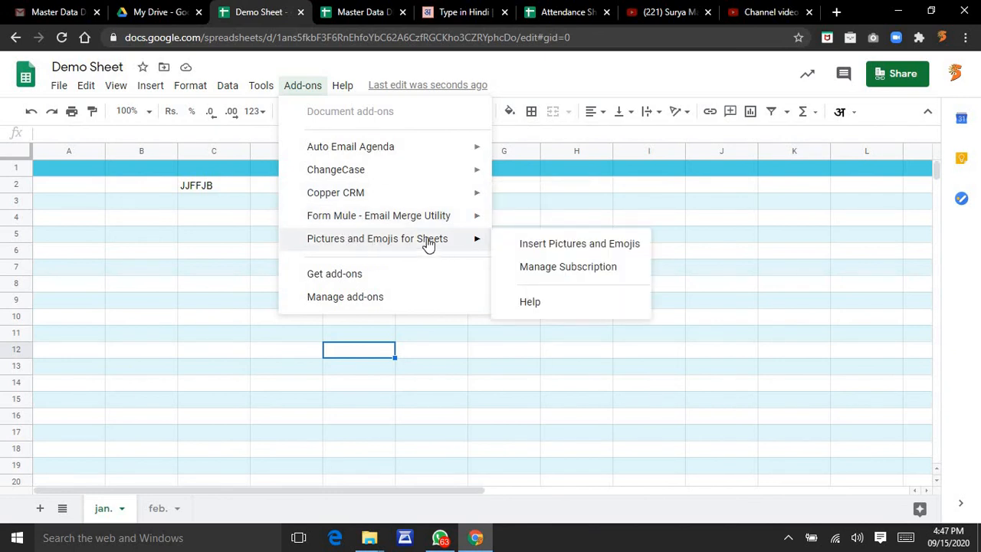
pyautogui.moveTo(380, 162)
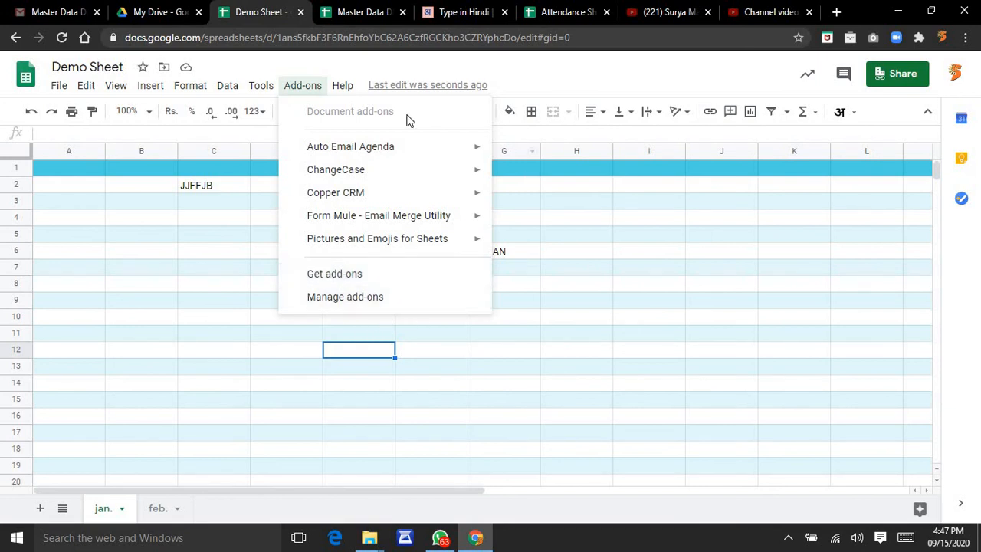
pyautogui.moveTo(350, 90)
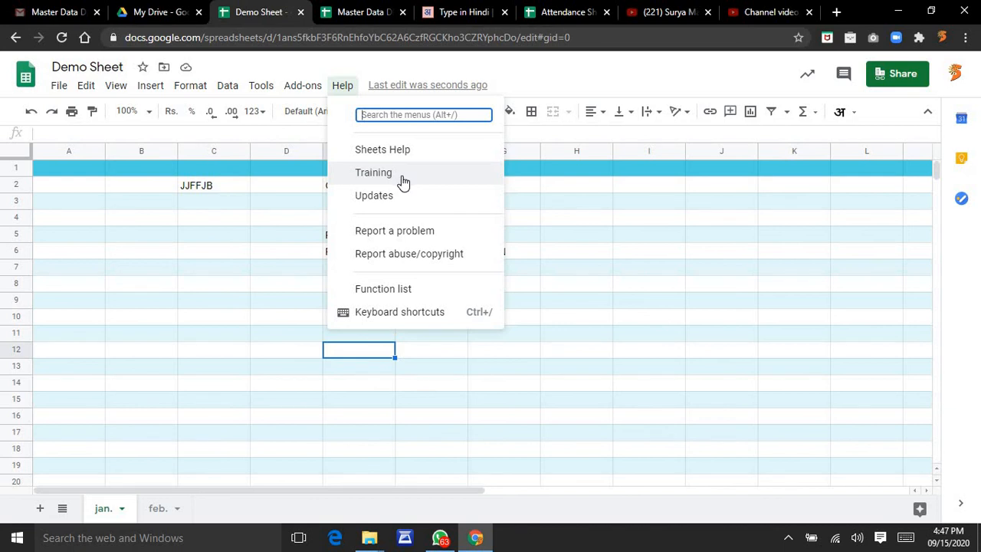
pyautogui.click(603, 220)
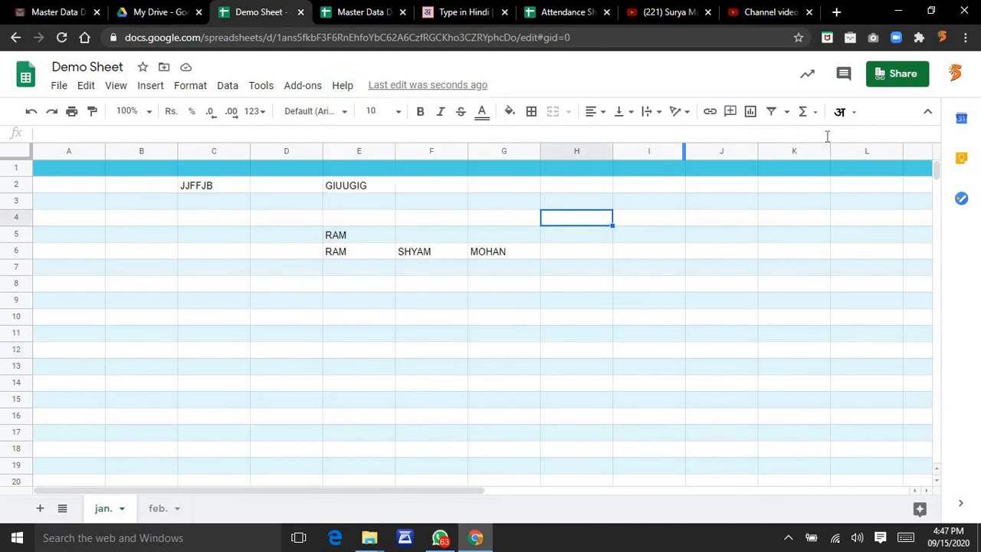